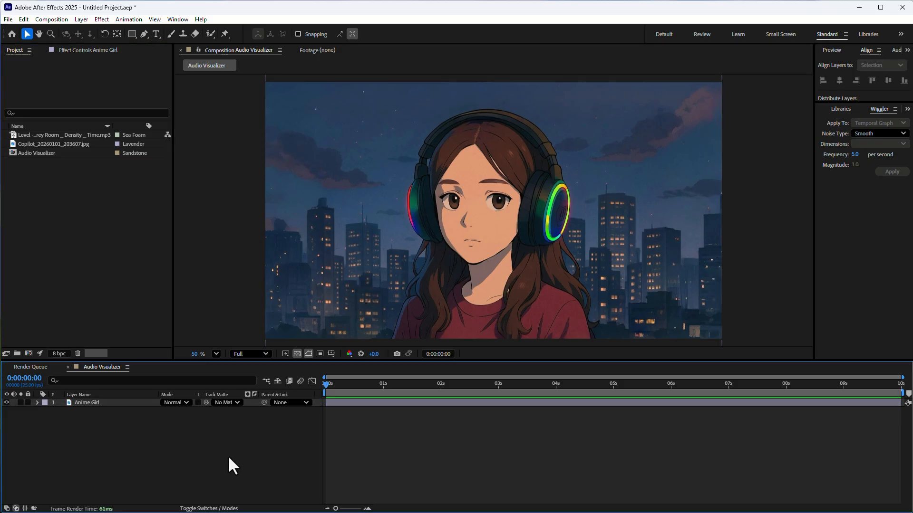
Step: Add the Level - The Grey Room _ Density _ Time.mp3 track to the Audio Visualizer composition, beneath the Anime Girl layer
left_click(90, 402)
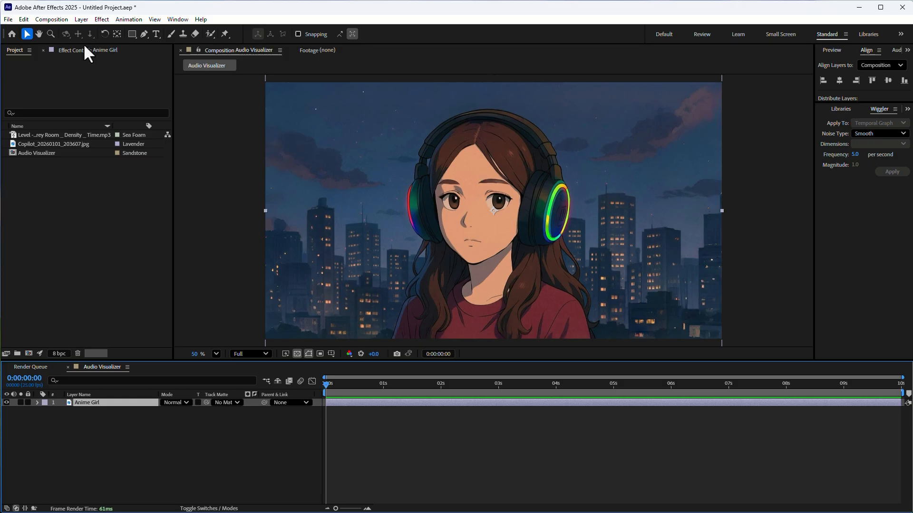
left_click(44, 136)
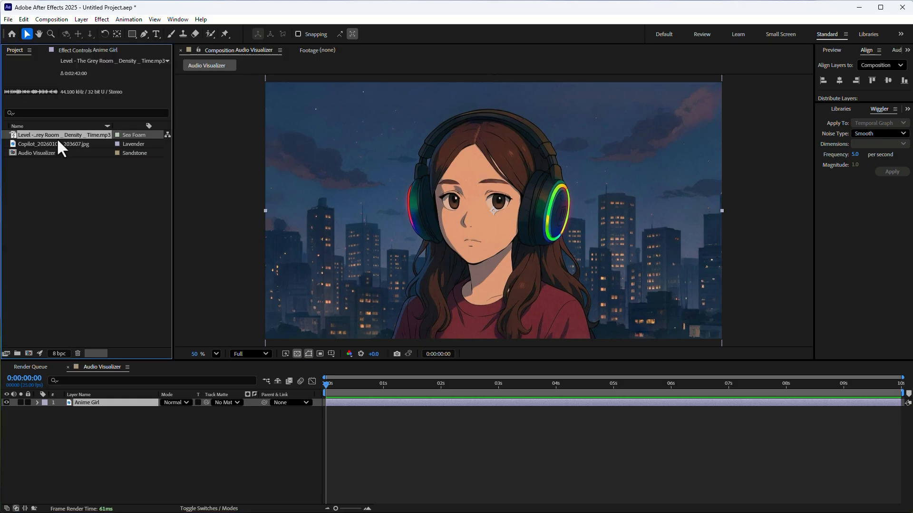
left_click_drag(56, 137, 87, 437)
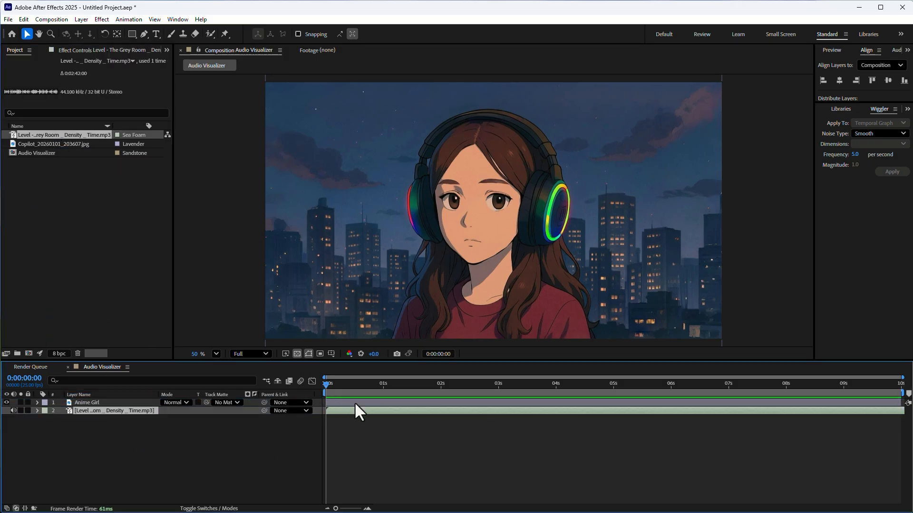
left_click_drag(441, 409, 346, 415)
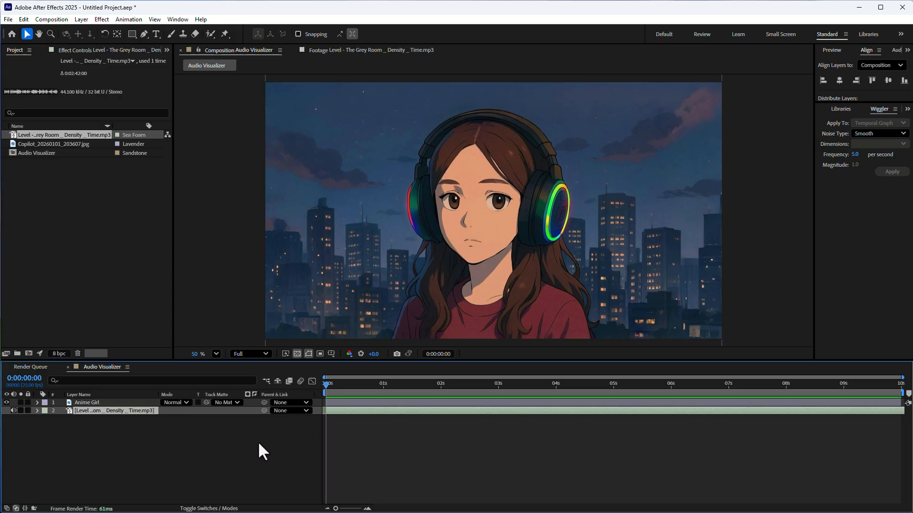
Step: Preview the music from several points within the first second and from the start of the composition
key("space")
left_click(373, 385)
key("space")
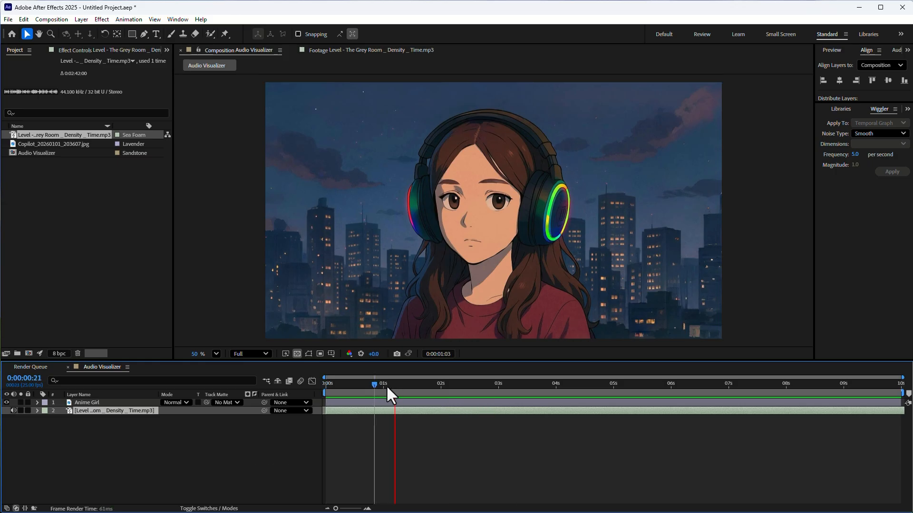
left_click(385, 386)
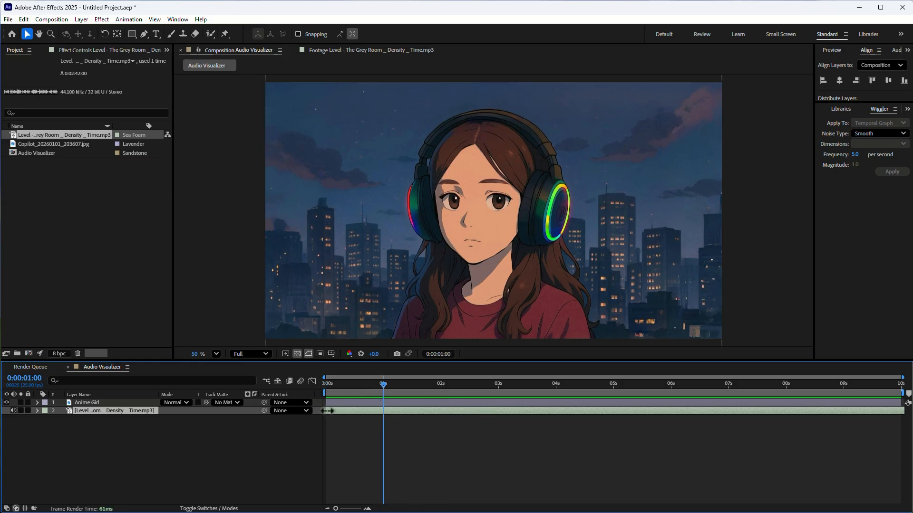
left_click_drag(325, 411, 350, 409)
left_click_drag(339, 382, 273, 384)
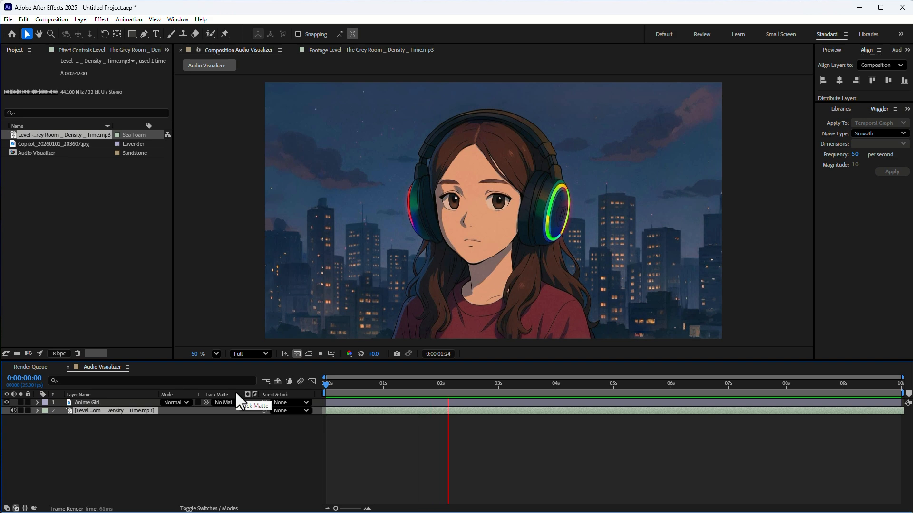
left_click(352, 385)
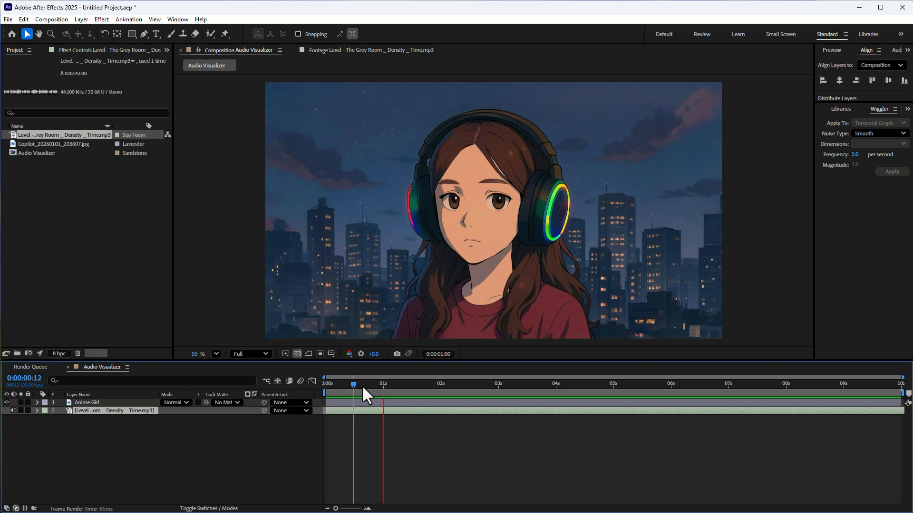
left_click(367, 385)
left_click_drag(366, 384, 372, 383)
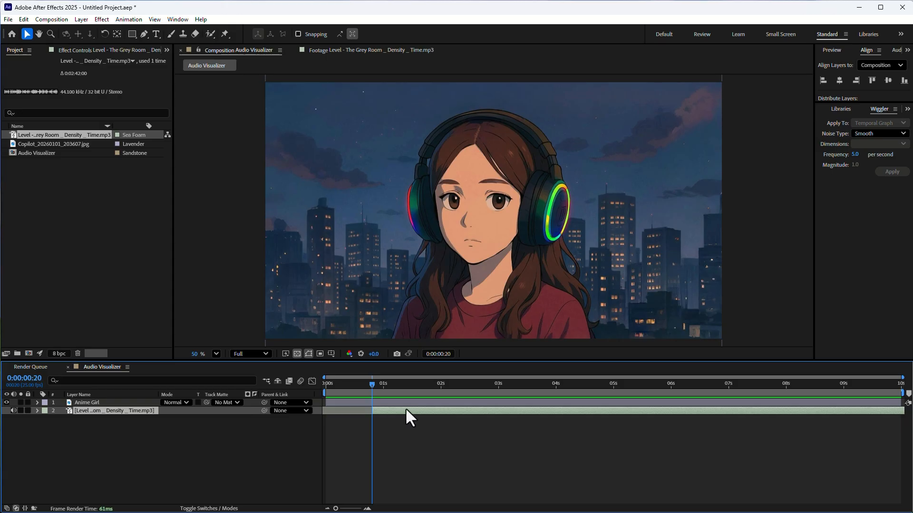
left_click(325, 384)
key("space")
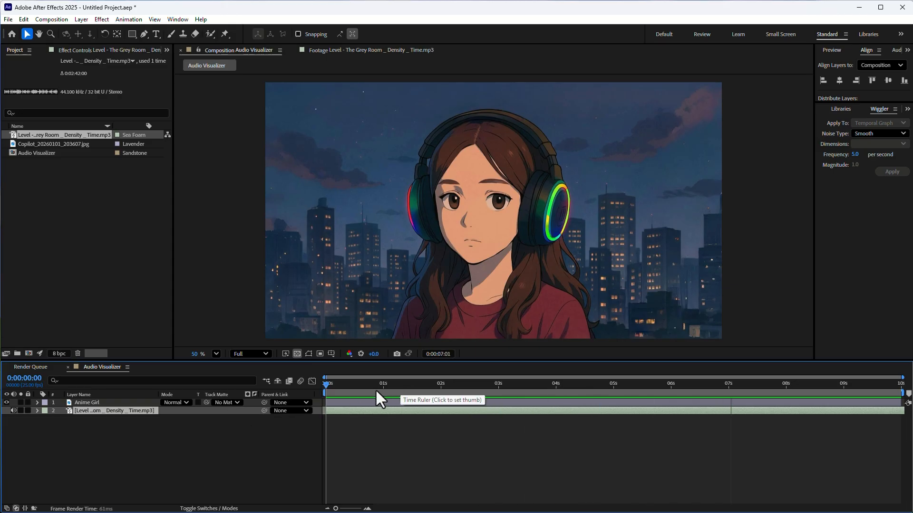
left_click_drag(375, 390, 323, 421)
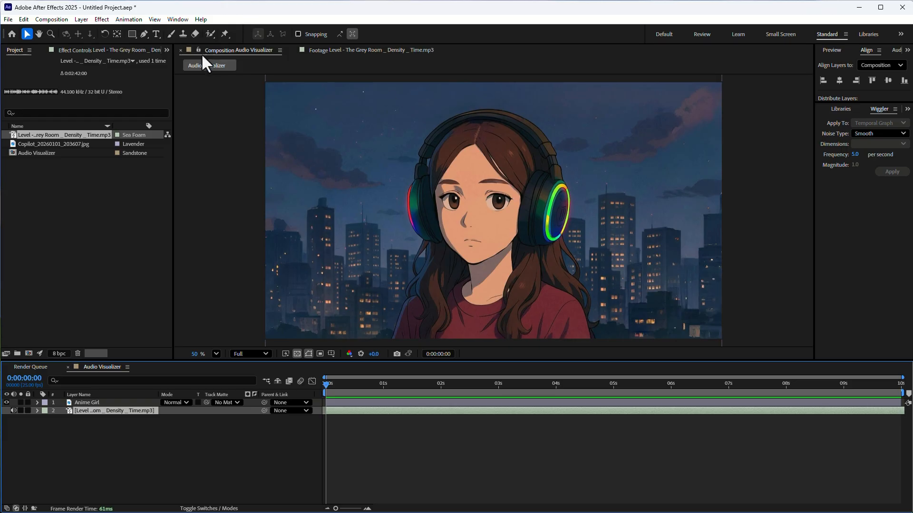
Step: Create a black solid layer named Audio Visualizer that matches the composition size
left_click(76, 19)
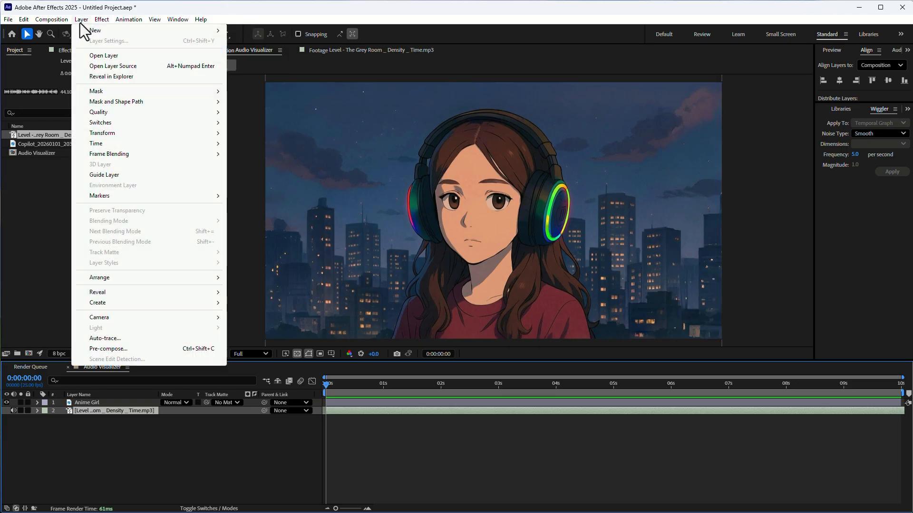
mouse_move(95, 29)
left_click(251, 41)
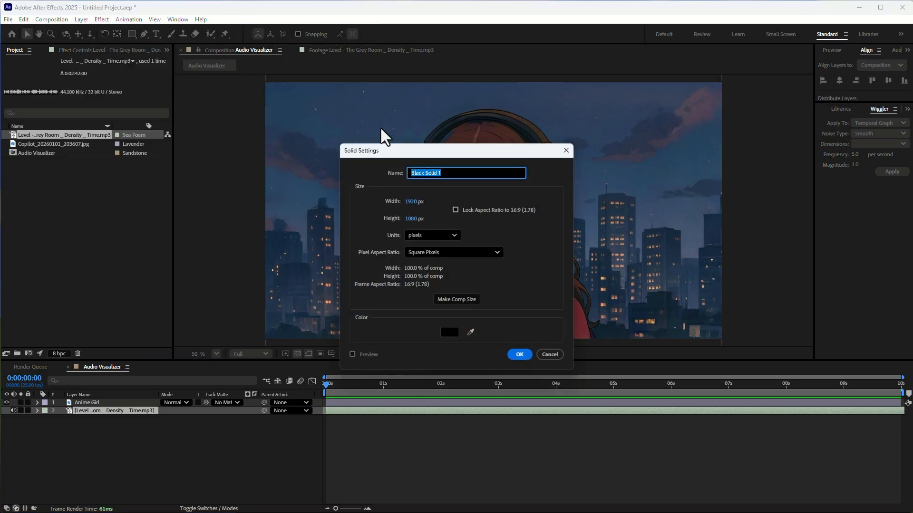
type("Audio Visualizer")
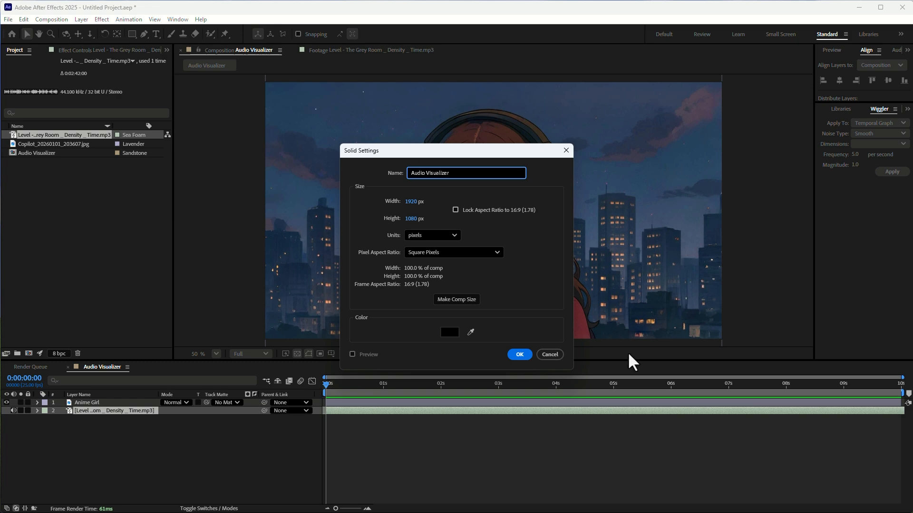
left_click(463, 299)
left_click(518, 358)
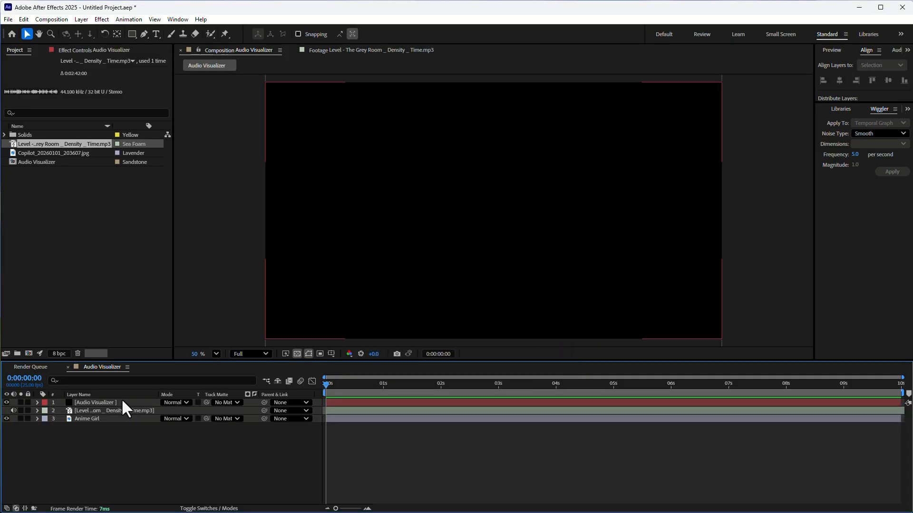
Step: Apply the Audio Waveform effect from the Generate category to the Audio Visualizer solid
left_click(98, 19)
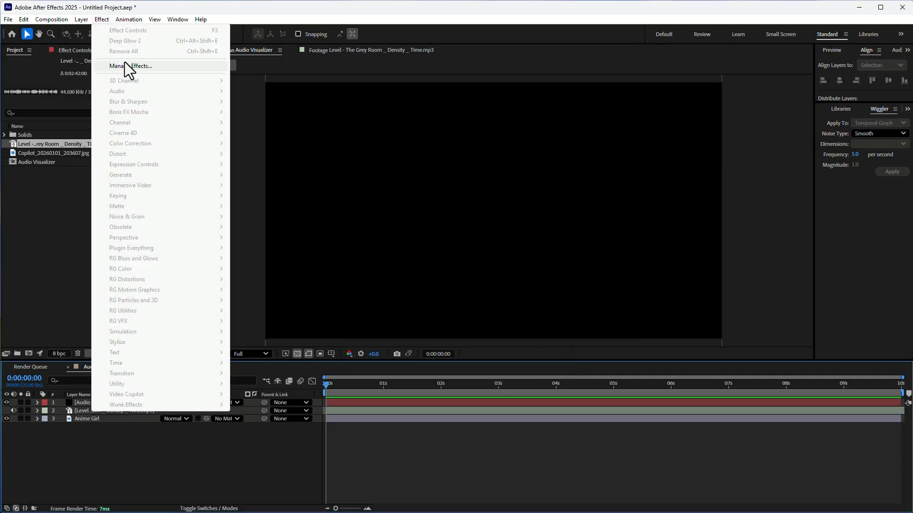
left_click(83, 400)
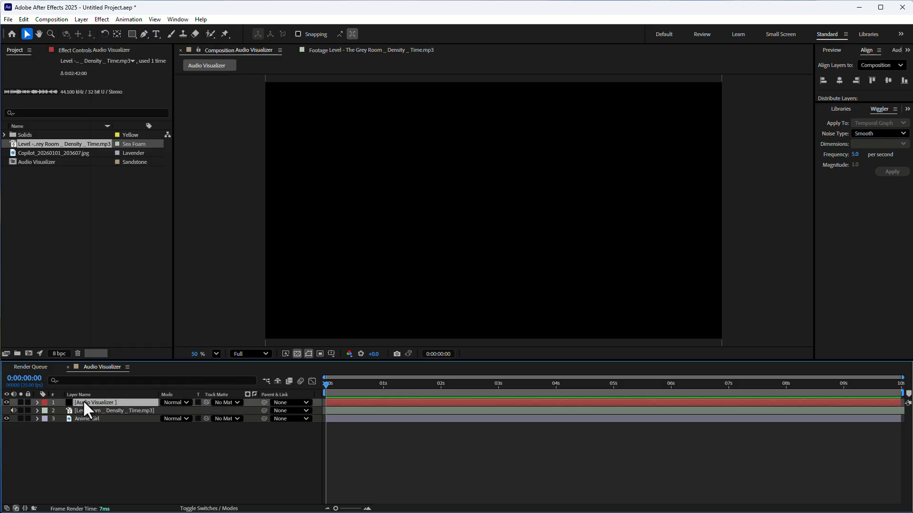
left_click(99, 19)
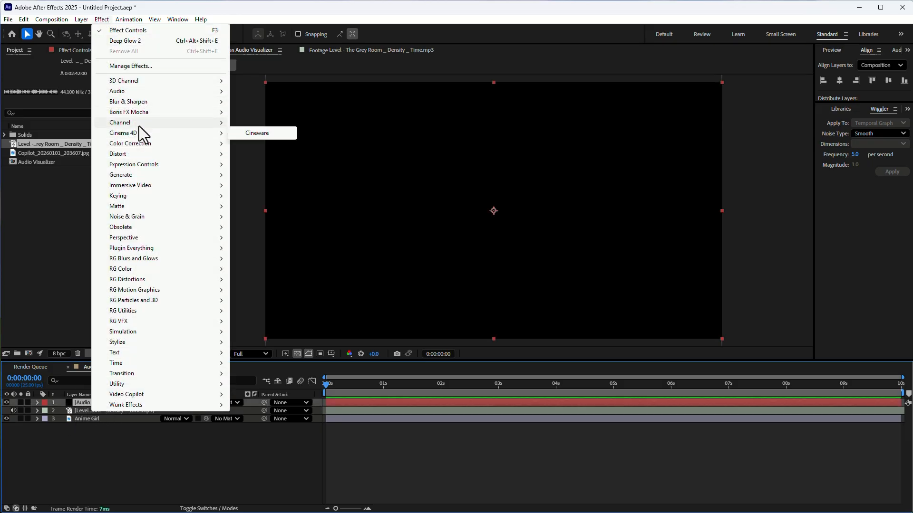
mouse_move(142, 178)
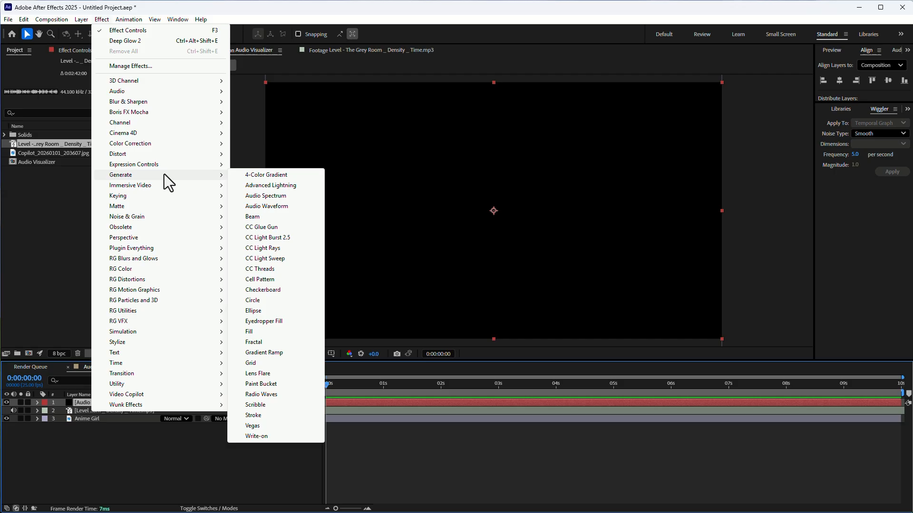
left_click(276, 206)
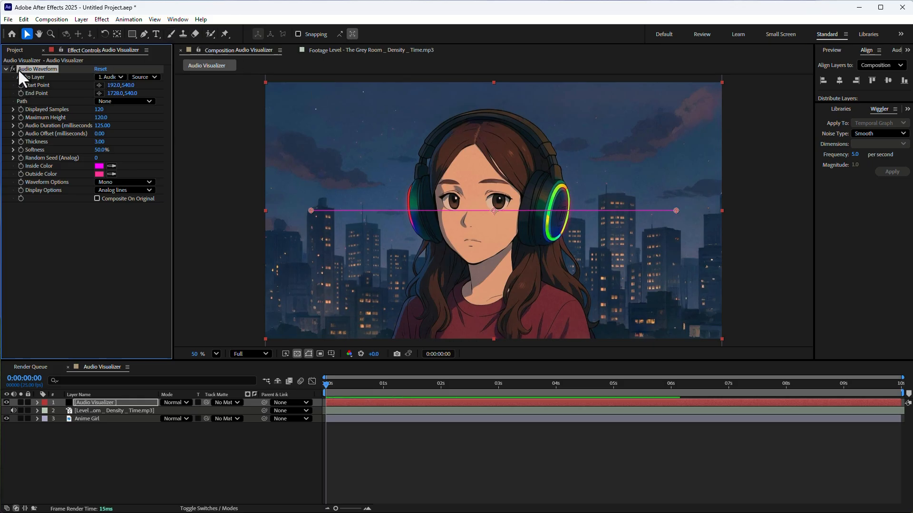
left_click(96, 402)
left_click(53, 69)
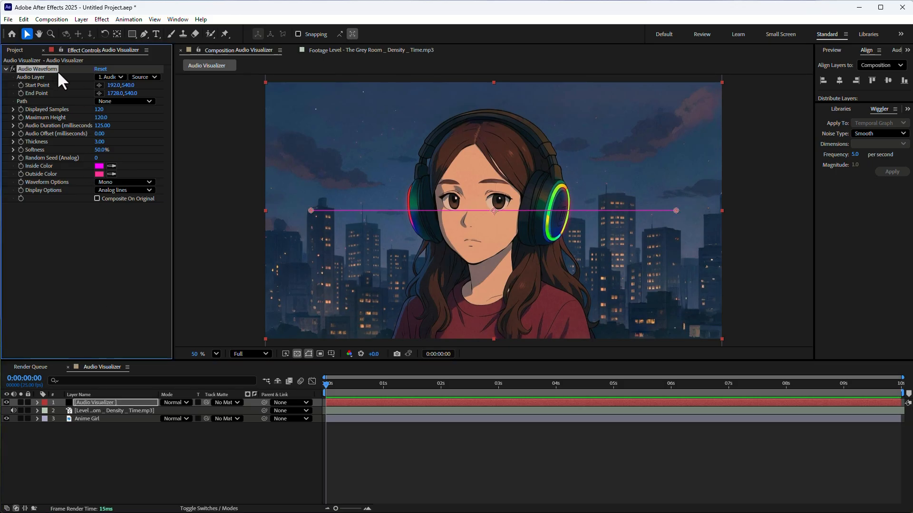
Step: Try Audio Waveform on the Anime Girl layer with Composite On Original on and off, and delete that effect
left_click(96, 419)
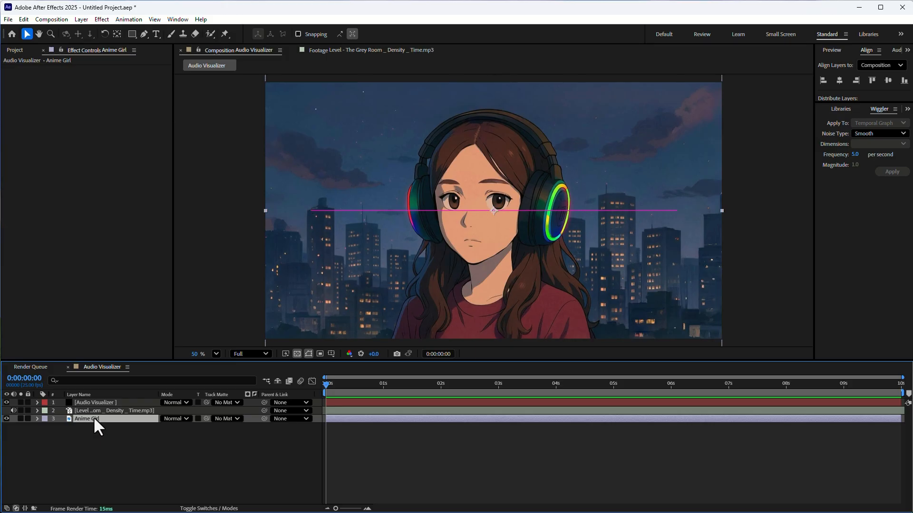
left_click(100, 19)
left_click(110, 41)
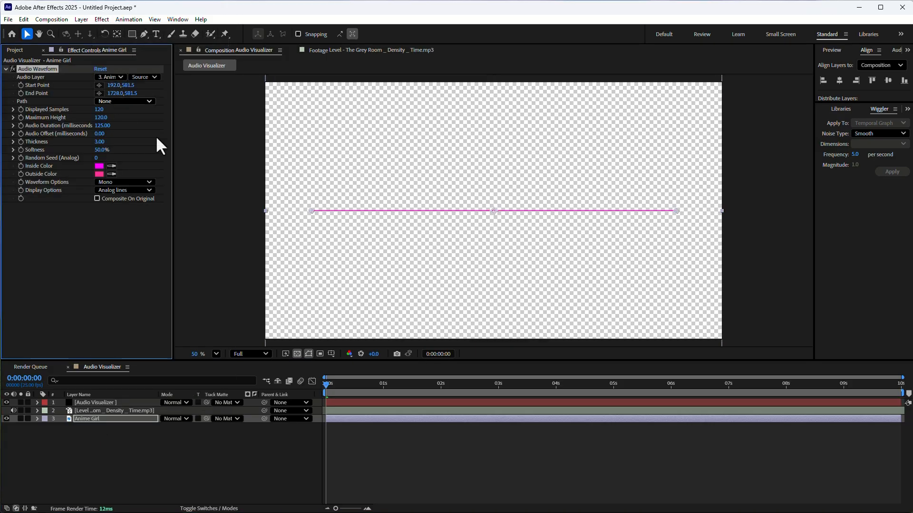
left_click(109, 197)
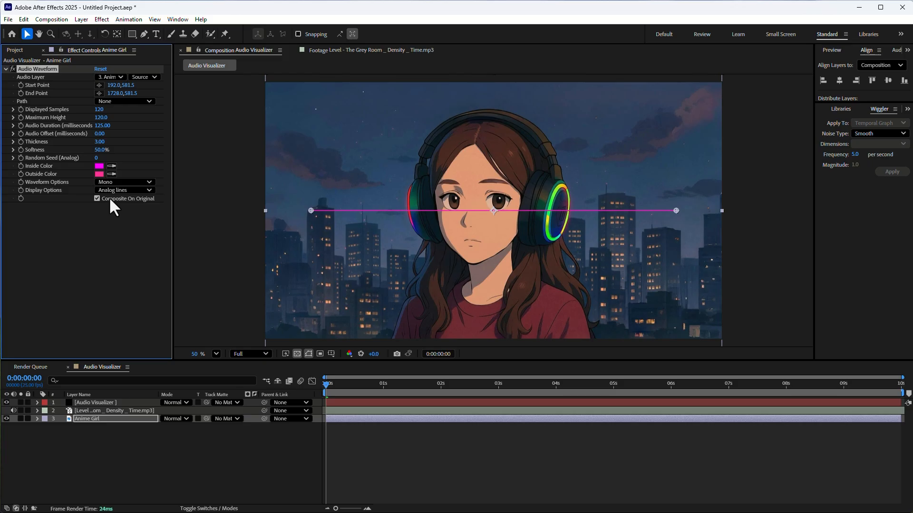
left_click(109, 197)
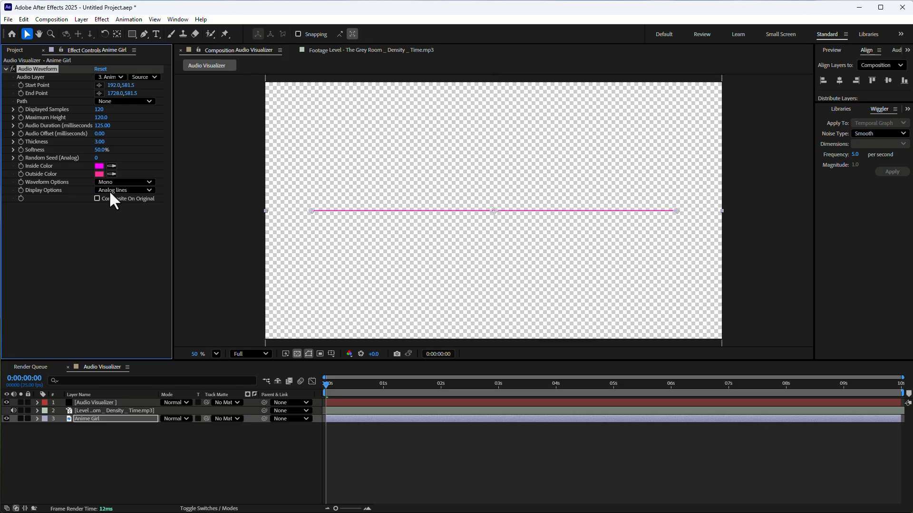
left_click(43, 69)
key("Delete")
Step: Set the Audio Visualizer layer's Audio Waveform to use the Level - The Grey Room _ Density _ Time.mp3 layer as its audio source
left_click(99, 403)
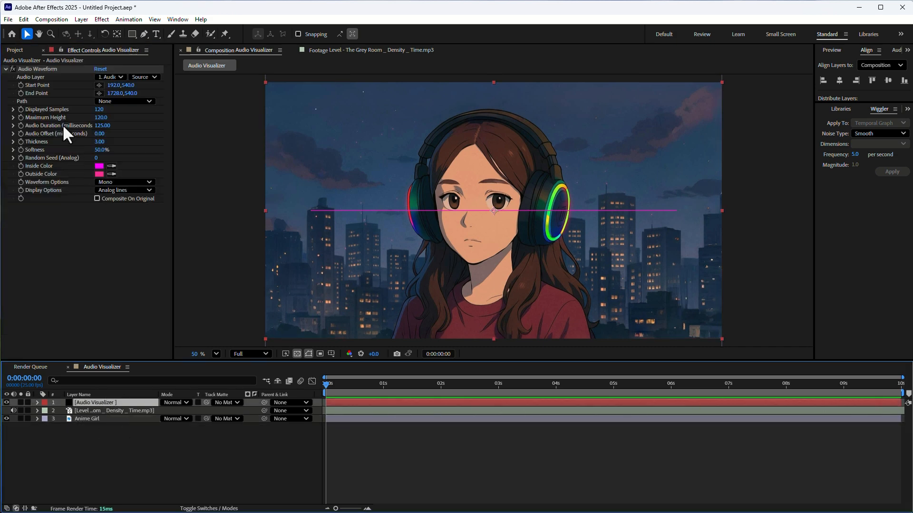
left_click(38, 79)
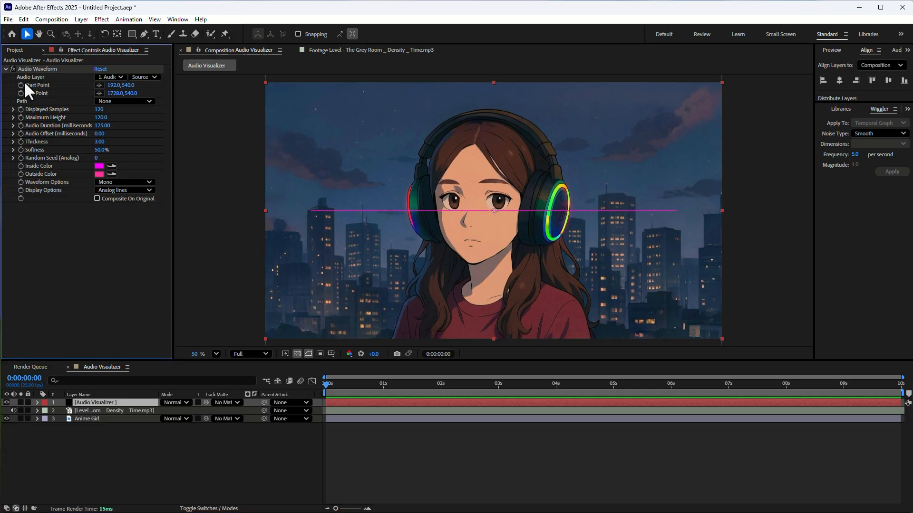
left_click(106, 78)
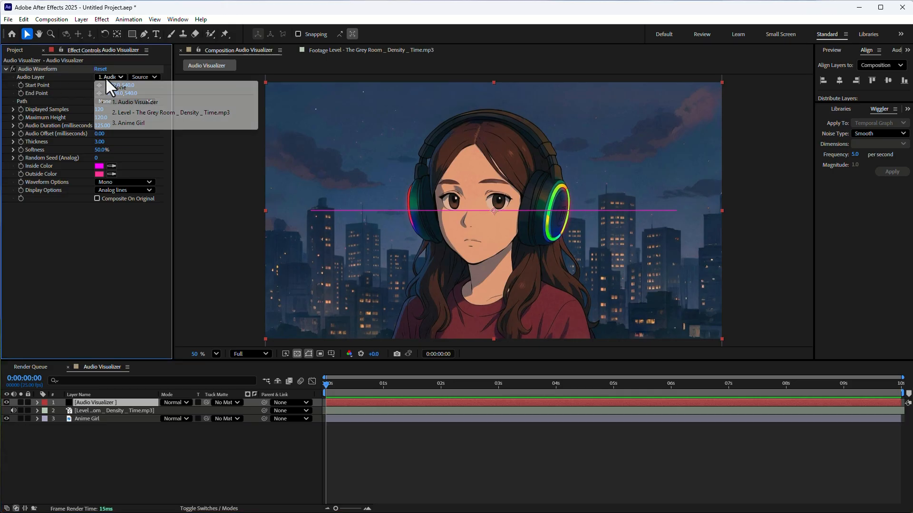
left_click(122, 114)
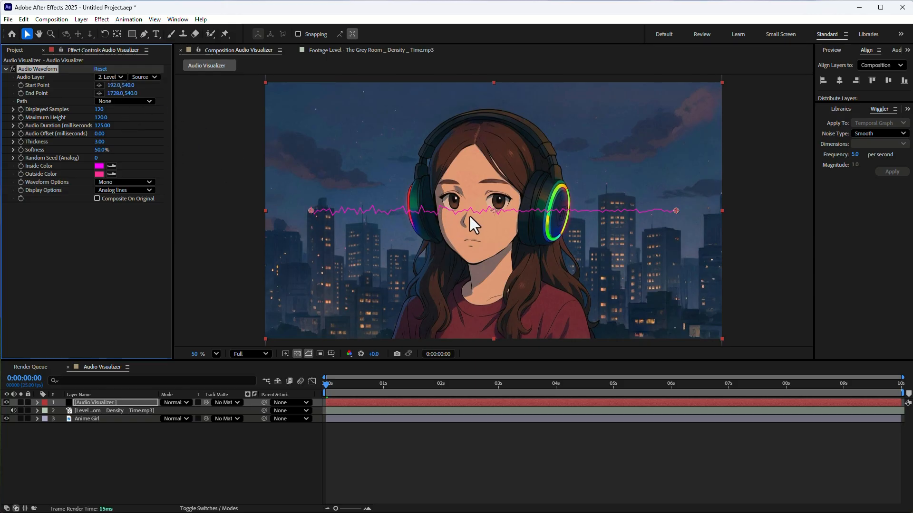
Step: Move the waveform across the top of the headphones, with its start point at about 458, 228 and end point at about 1188, 174
left_click(99, 85)
left_click(335, 159)
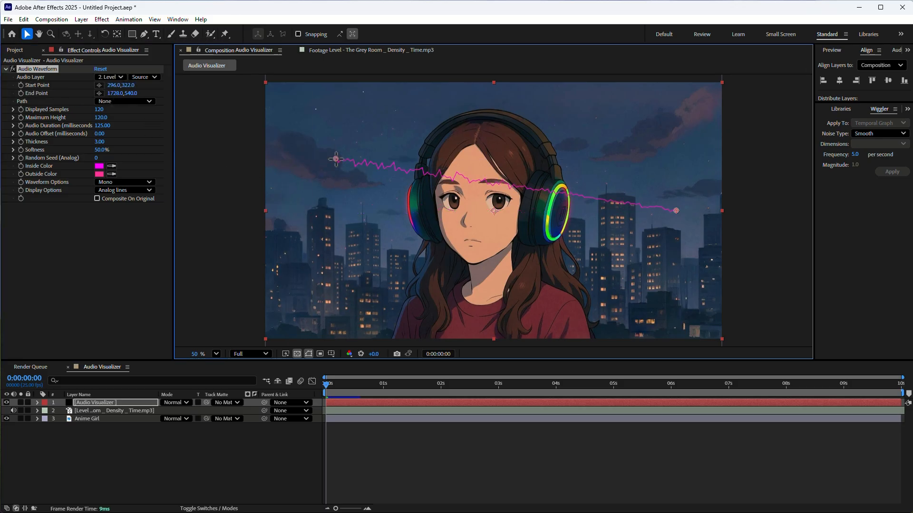
left_click_drag(676, 211, 547, 123)
left_click_drag(335, 159, 373, 137)
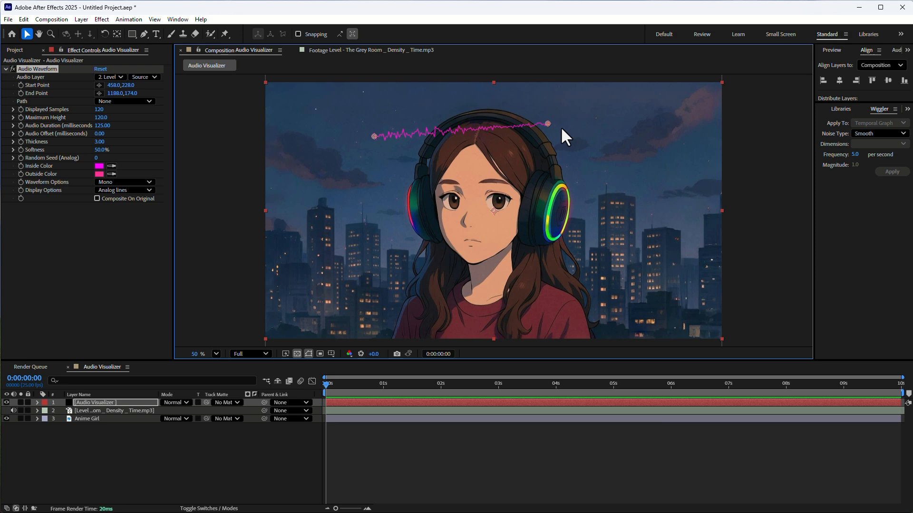
Step: Draw a star-shaped mask on the Audio Visualizer layer, in the sky to the left of the girl's head
left_click(120, 101)
left_click(36, 101)
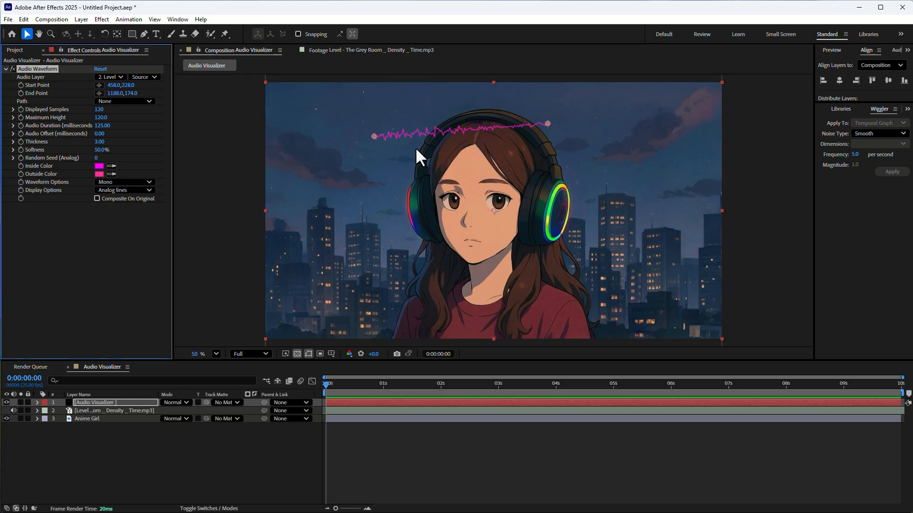
left_click(106, 402)
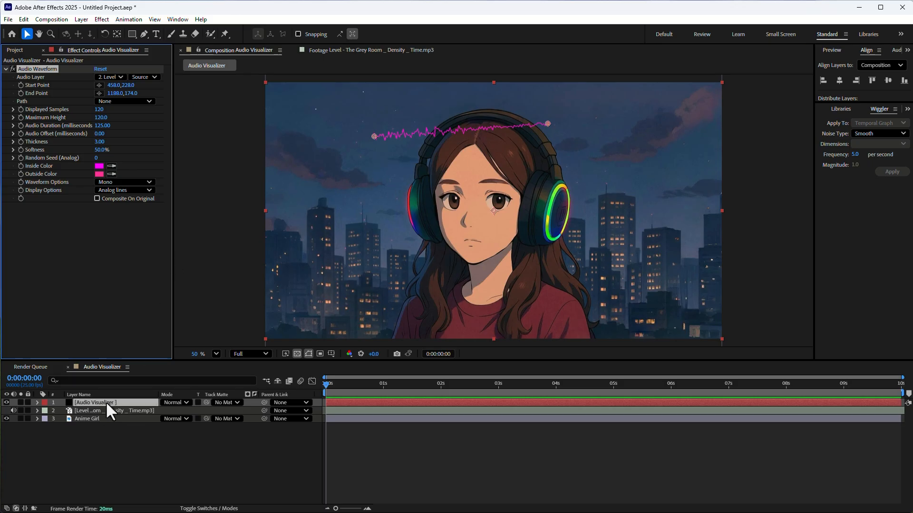
left_click(133, 34)
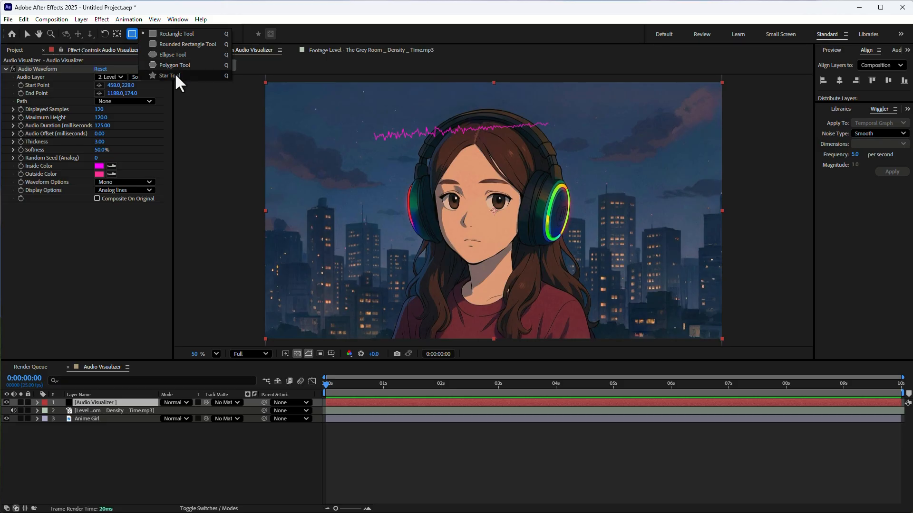
left_click(176, 75)
left_click_drag(319, 168, 350, 207)
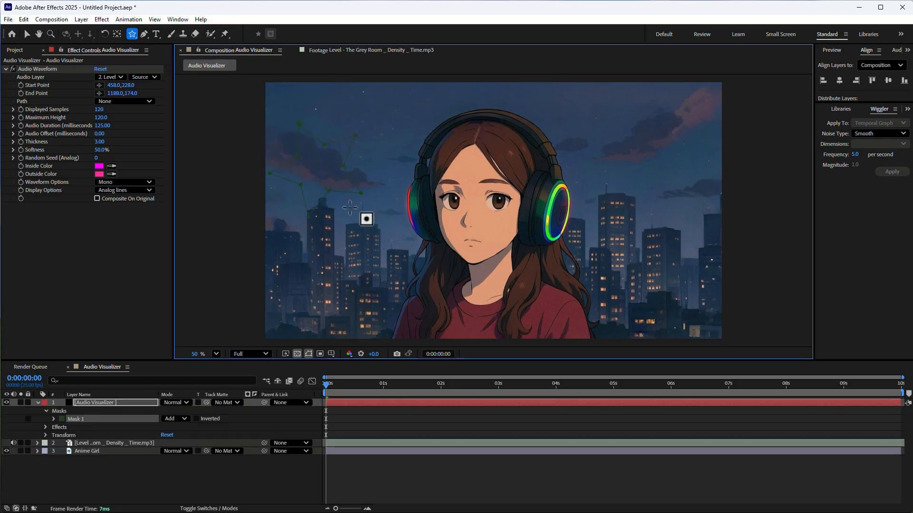
Step: Try Mask 1 as the Audio Waveform's path, preview it at 0:00:00:10, and undo the path change
left_click(123, 102)
left_click(127, 124)
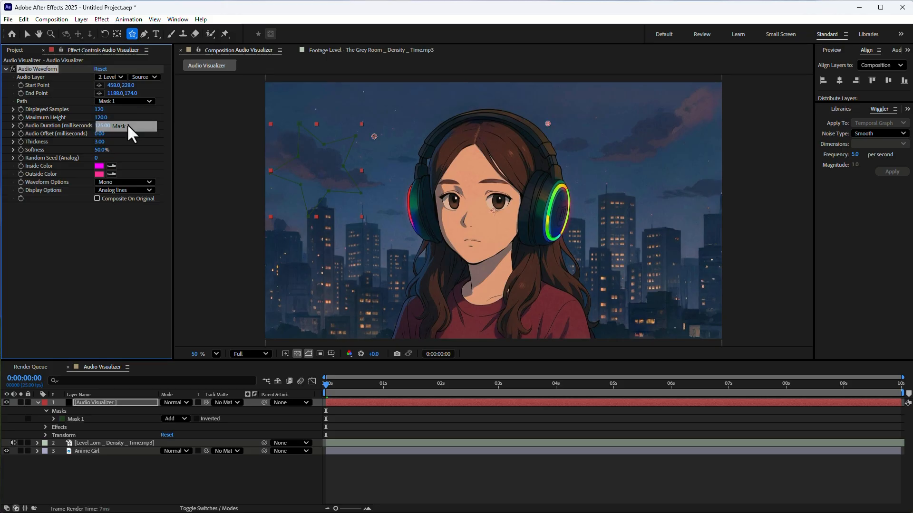
mouse_move(345, 384)
left_mouse_down()
mouse_move(406, 389)
mouse_move(349, 390)
left_mouse_up()
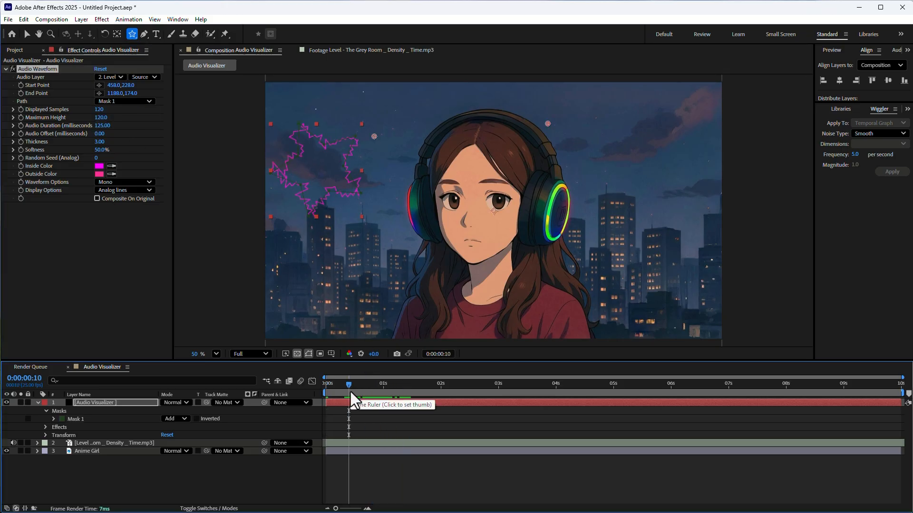
key("ctrl+z")
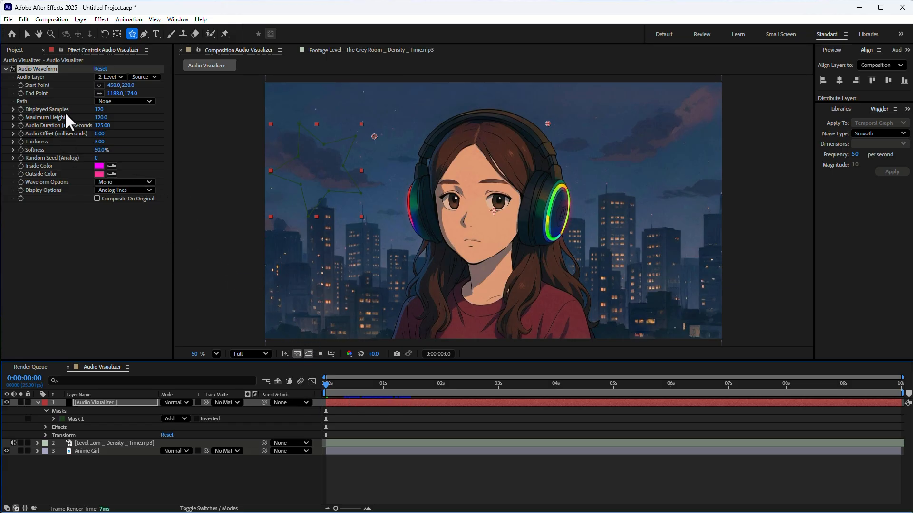
Step: Move the playhead to 0:00:00:18 and delete Mask 1 from the Audio Visualizer layer
left_click(105, 100)
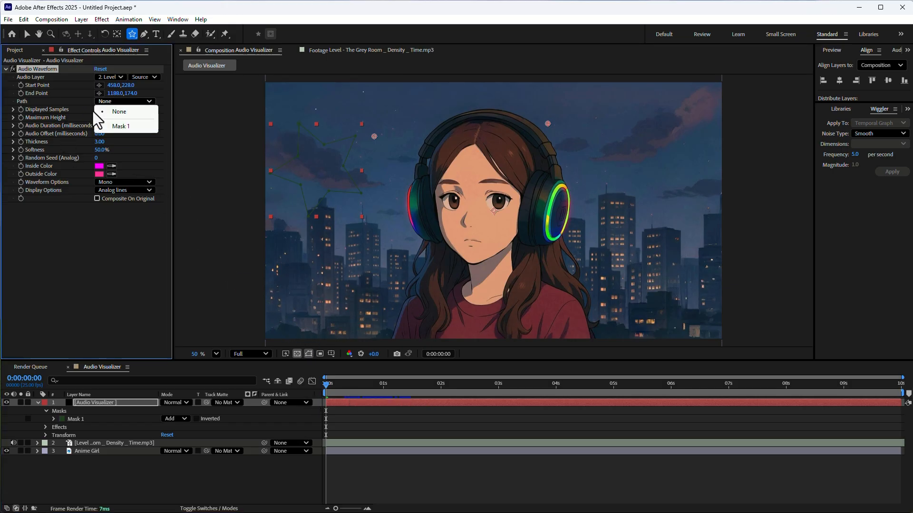
left_click(355, 386)
left_click_drag(355, 387, 367, 384)
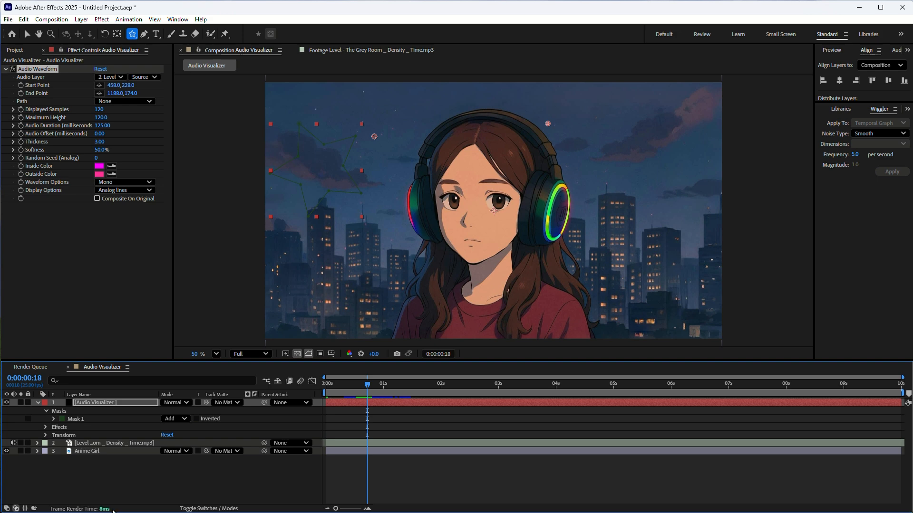
left_click(77, 420)
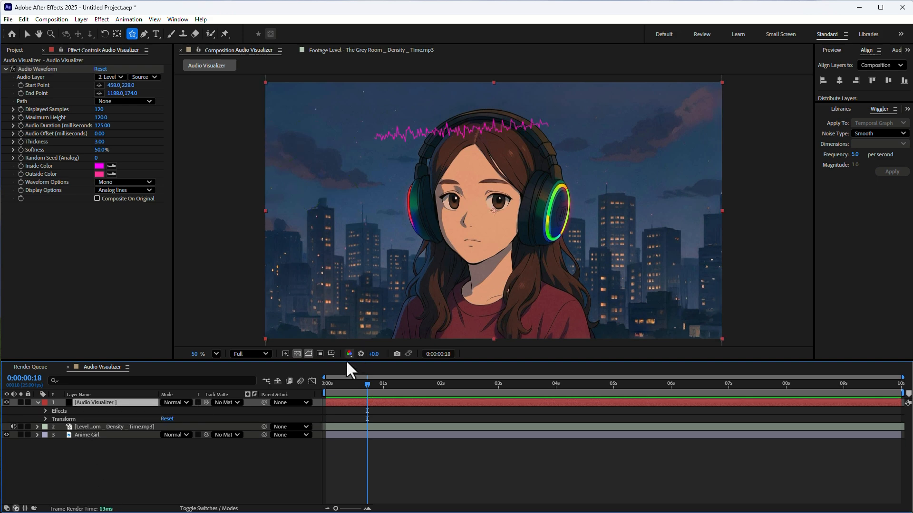
Step: Place the waveform horizontally in the sky beside the headphones, with its start point at about 194, 182 and end point at about 722, 184
left_click(99, 85)
left_click(311, 126)
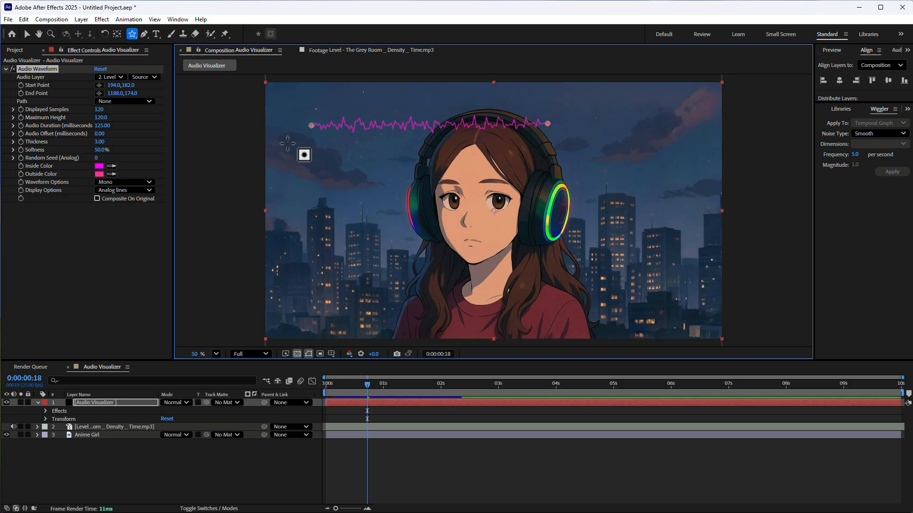
left_click(99, 93)
left_click(413, 138)
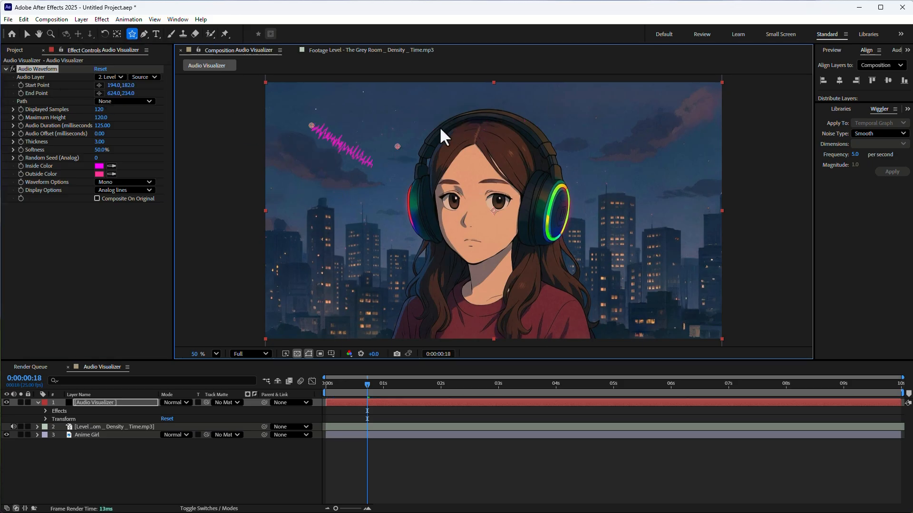
mouse_move(439, 126)
left_mouse_down()
mouse_move(488, 124)
mouse_move(459, 142)
mouse_move(443, 121)
mouse_move(436, 127)
left_mouse_up()
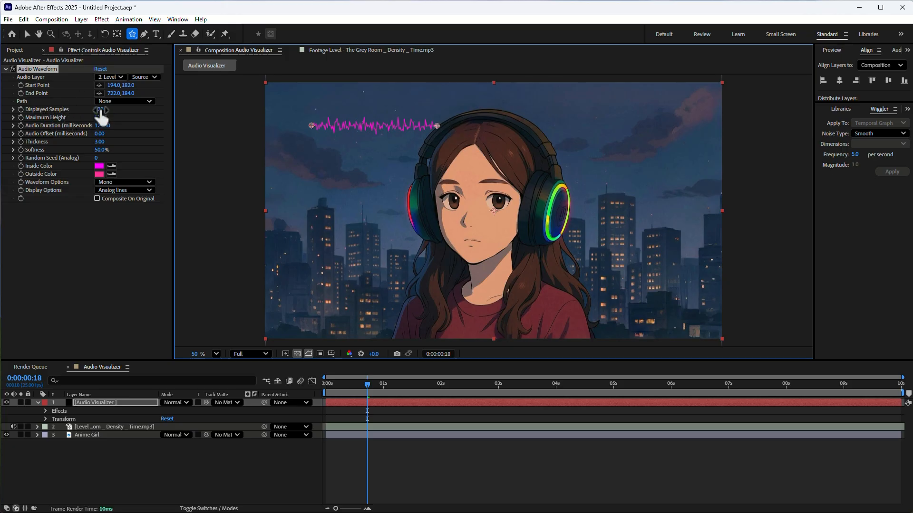
Step: Set the Audio Waveform's Displayed Samples to 104 and its Maximum Height to 272
mouse_move(100, 110)
left_mouse_down()
mouse_move(109, 109)
mouse_move(88, 113)
mouse_move(108, 115)
mouse_move(101, 117)
left_mouse_up()
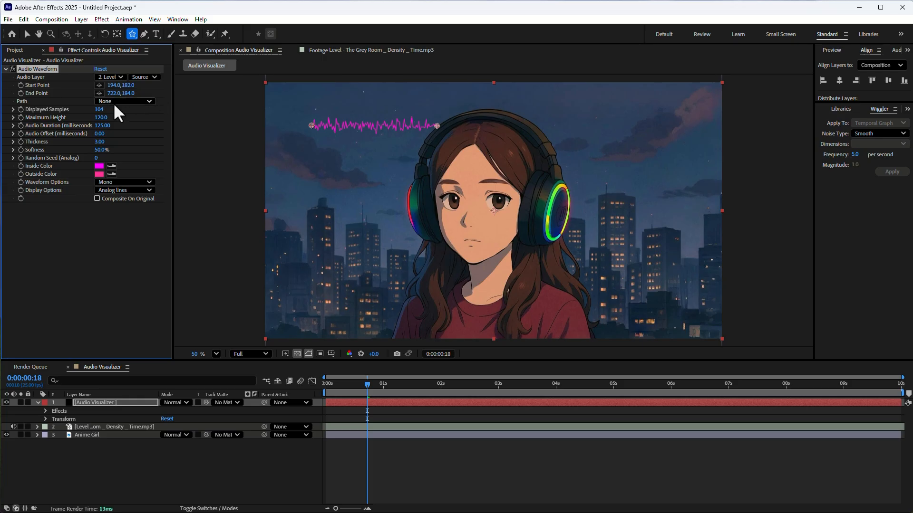
left_click(27, 34)
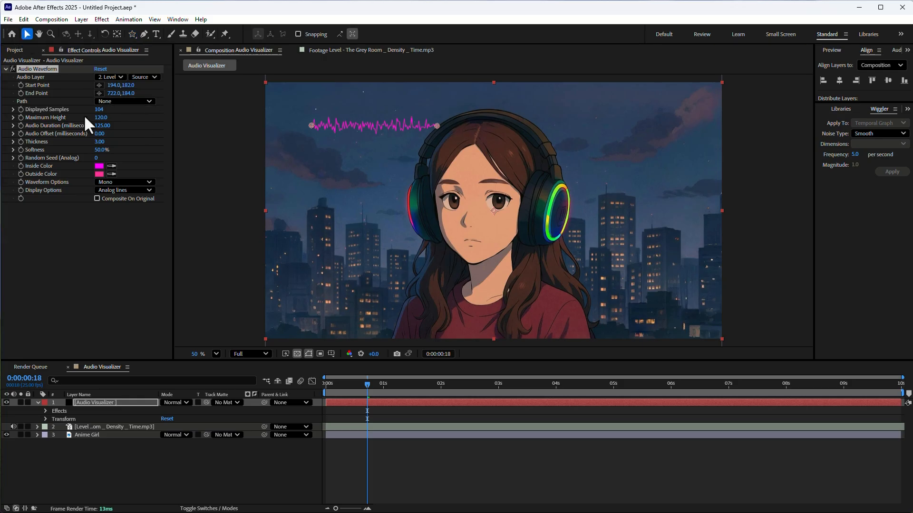
left_click_drag(100, 119, 201, 148)
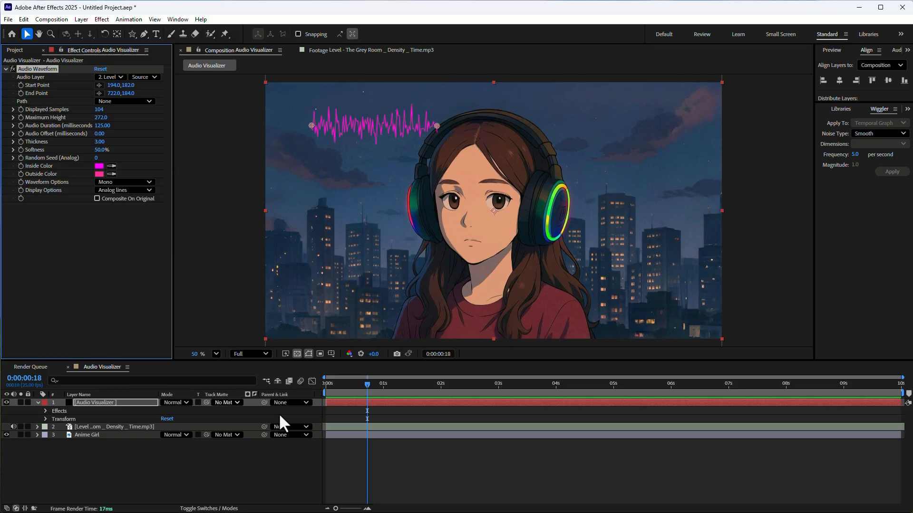
Step: Scrub the composition to 0:00:09:24 and set the waveform's Audio Duration to 249 milliseconds
left_click_drag(335, 383, 903, 446)
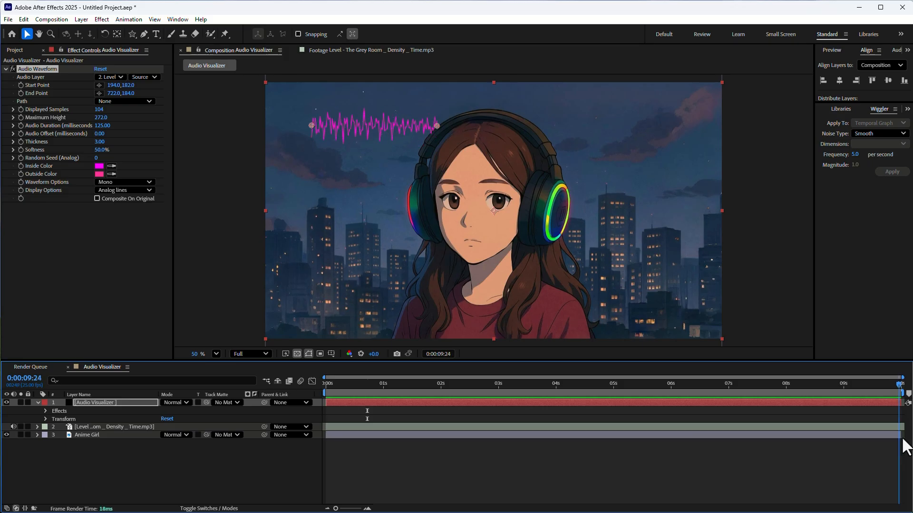
left_click(103, 125)
type("249")
key("Return")
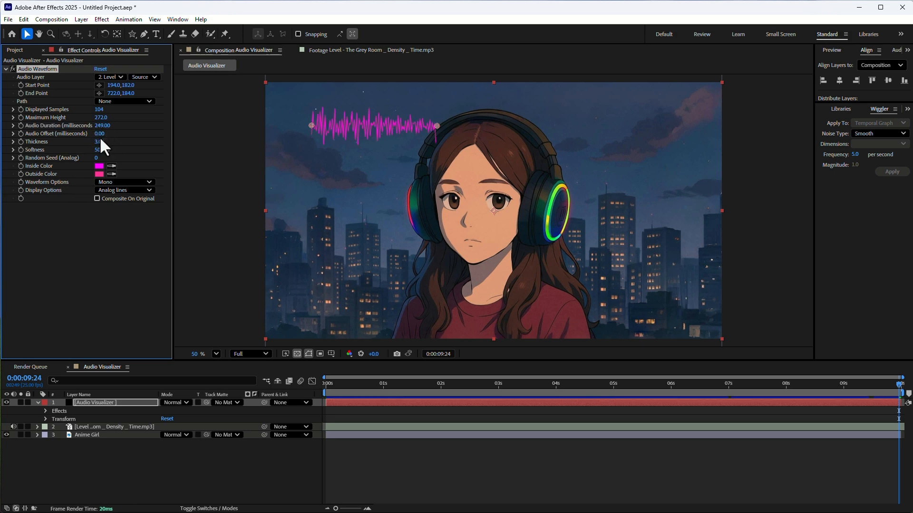
Step: Turn the waveform vertical by moving its end point to about 208, 966, and set its Audio Offset to 249 milliseconds
left_click_drag(100, 135, 112, 141)
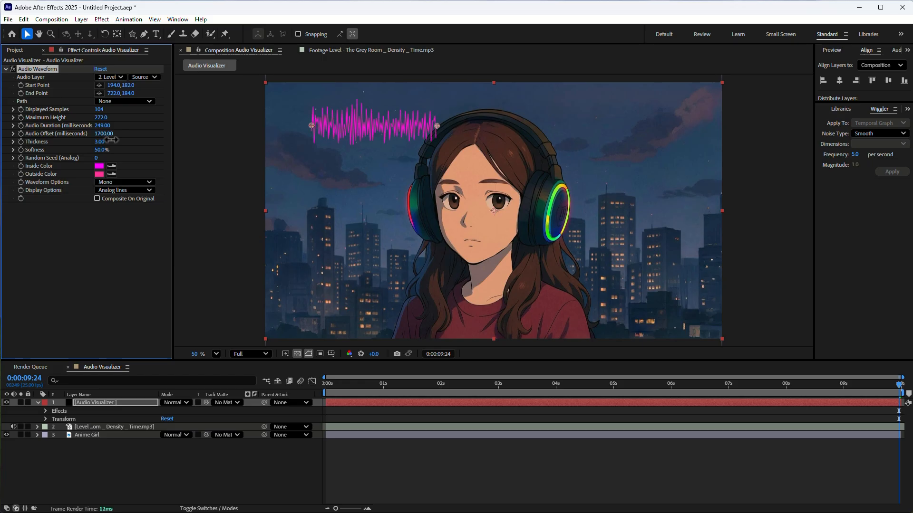
left_click_drag(438, 125, 315, 311)
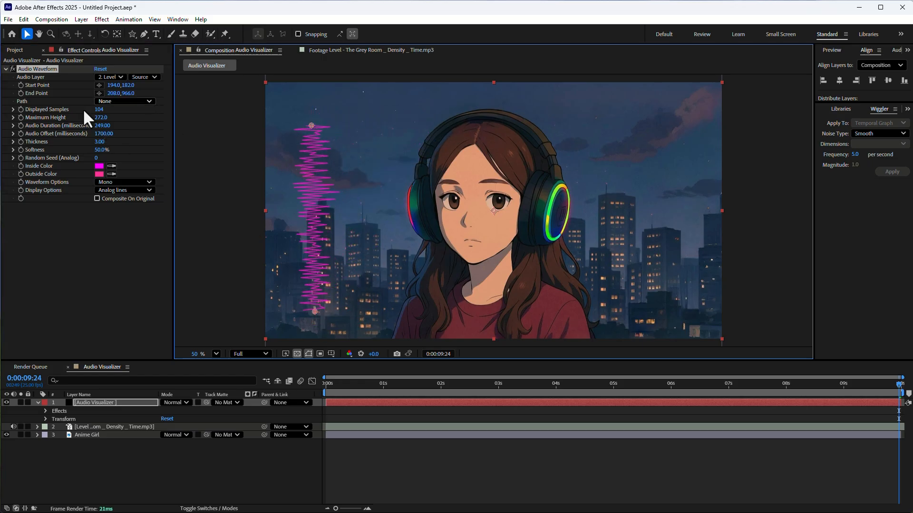
left_click_drag(108, 133, 119, 134)
left_click(108, 134)
type("249")
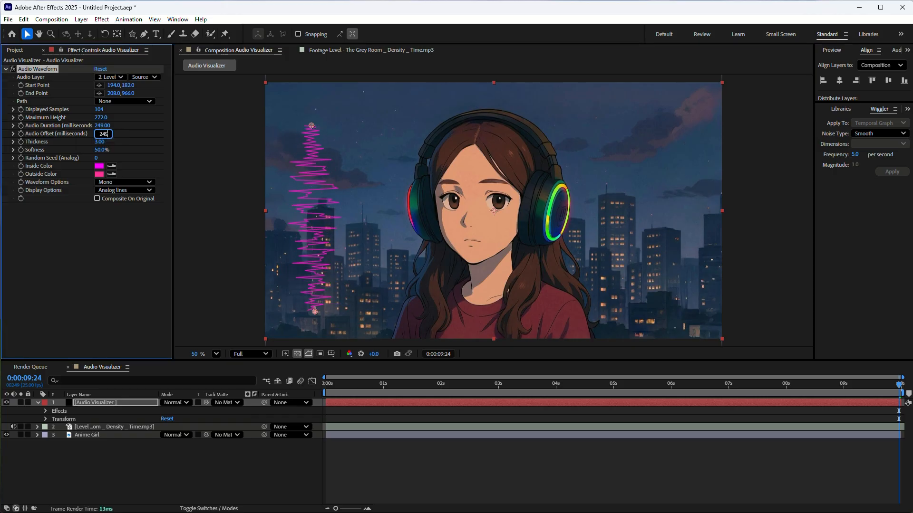
key("Return")
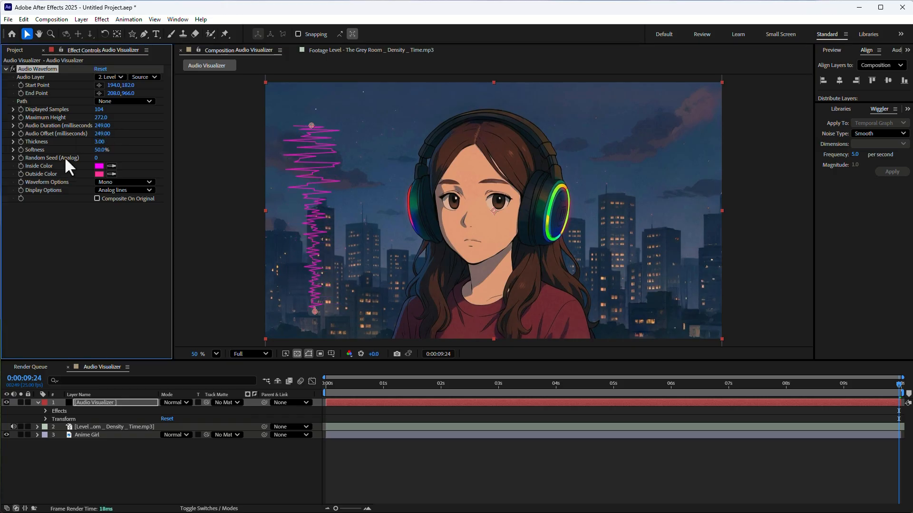
Step: Preview the vertical waveform along the timeline and examine the mp3 layer's audio waveform, returning the playhead to 0:00:00:00 and collapsing both layers
left_click_drag(327, 386, 489, 398)
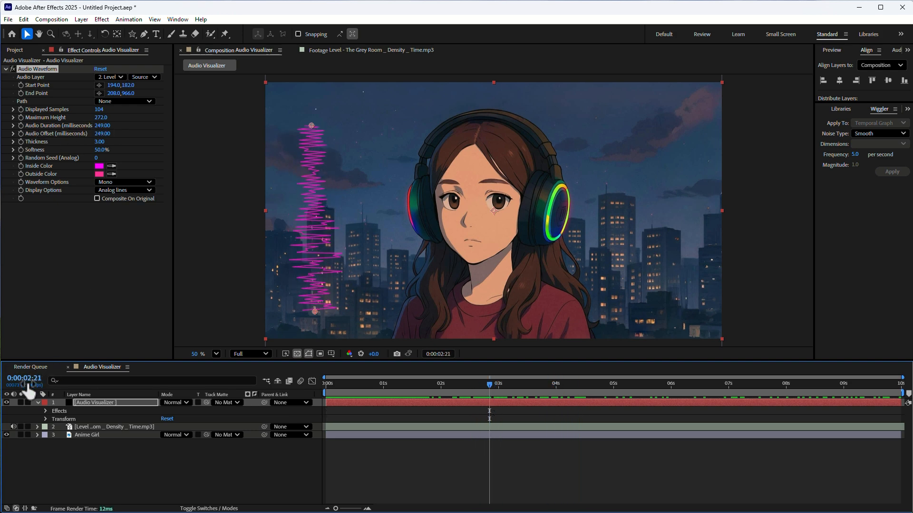
left_click(902, 388)
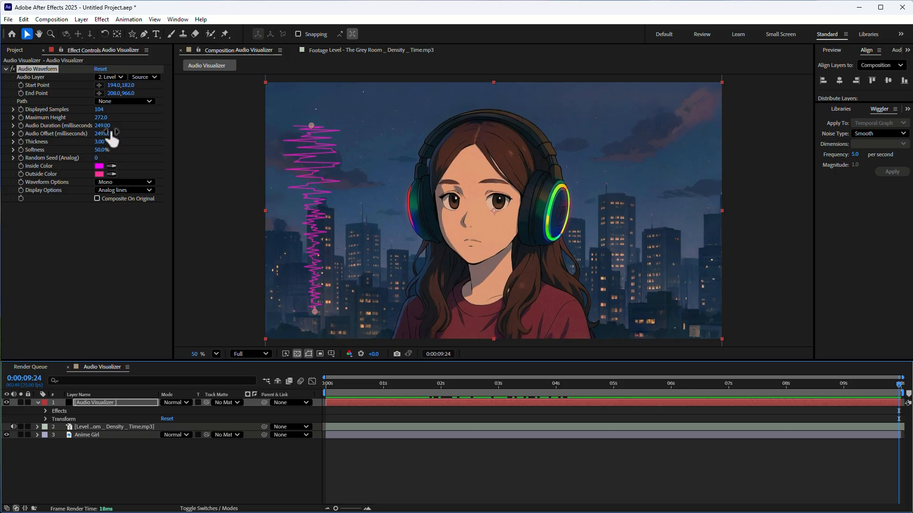
left_click(38, 427)
left_click(46, 435)
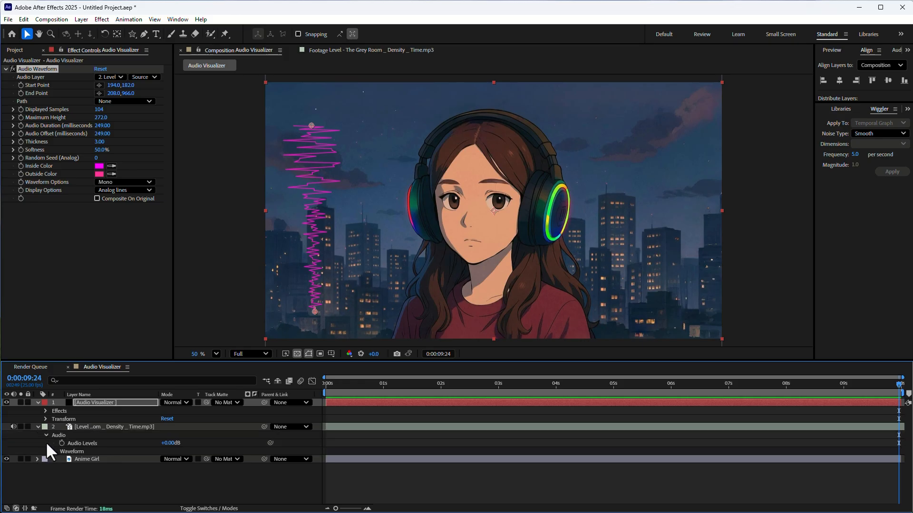
left_click(54, 452)
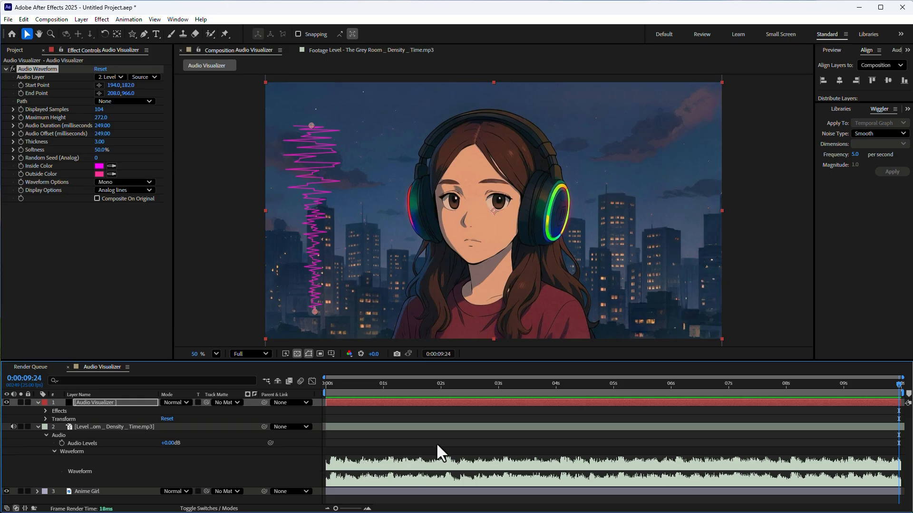
left_click_drag(379, 381, 326, 394)
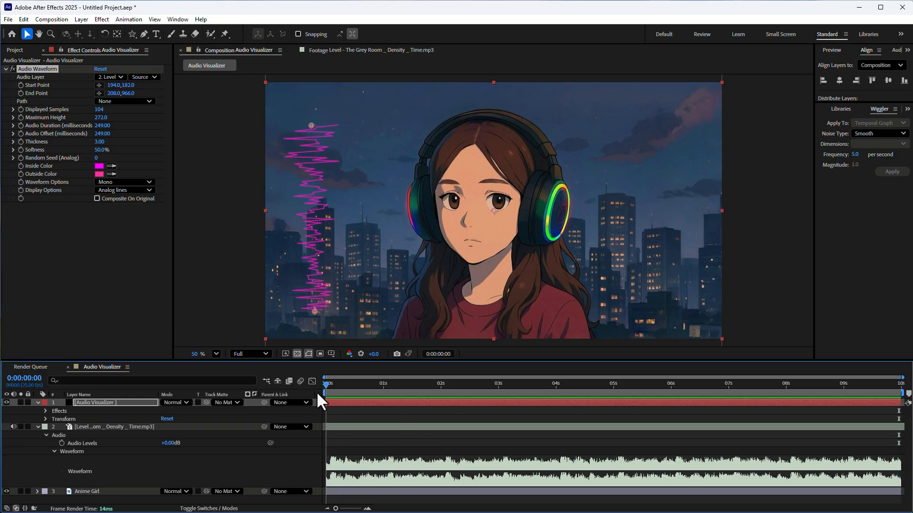
left_click(38, 427)
left_click(37, 403)
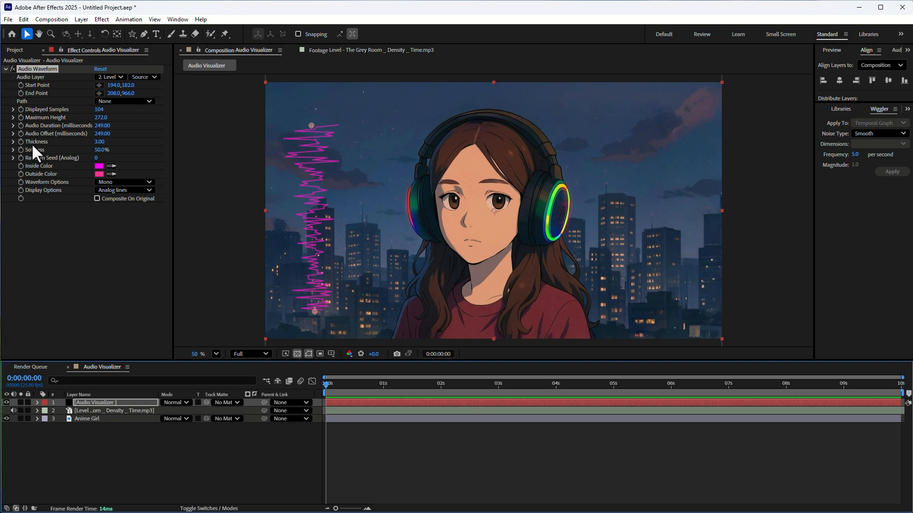
Step: Try Audio Waveform Thickness values of 2.10 and 3, and settle on a Thickness of 5
mouse_move(101, 145)
left_mouse_down()
mouse_move(164, 156)
mouse_move(77, 155)
mouse_move(88, 156)
left_mouse_up()
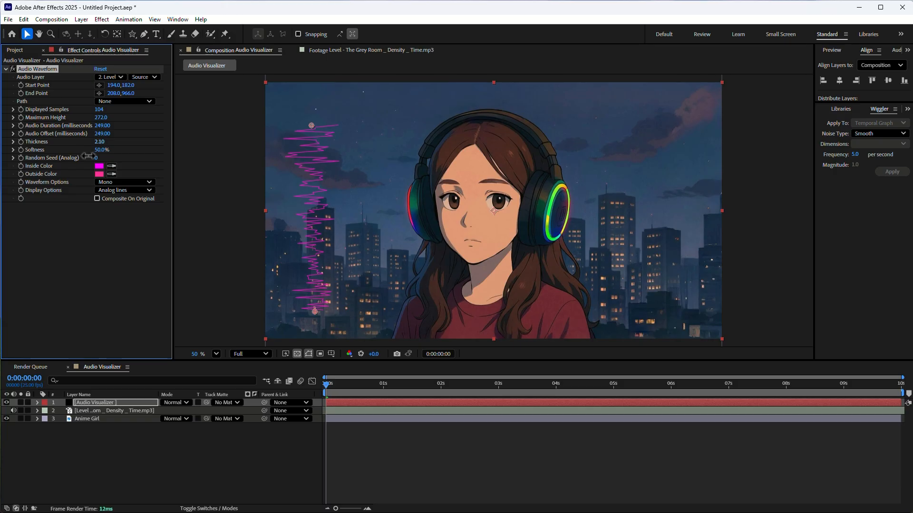
left_click(97, 143)
type("5.0")
key("Return")
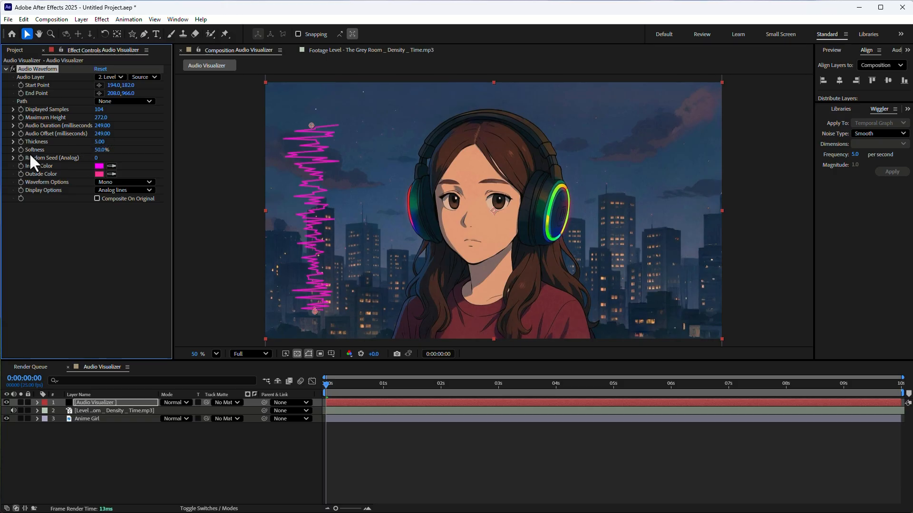
left_click(97, 142)
type("3.0")
key("Return")
type("5")
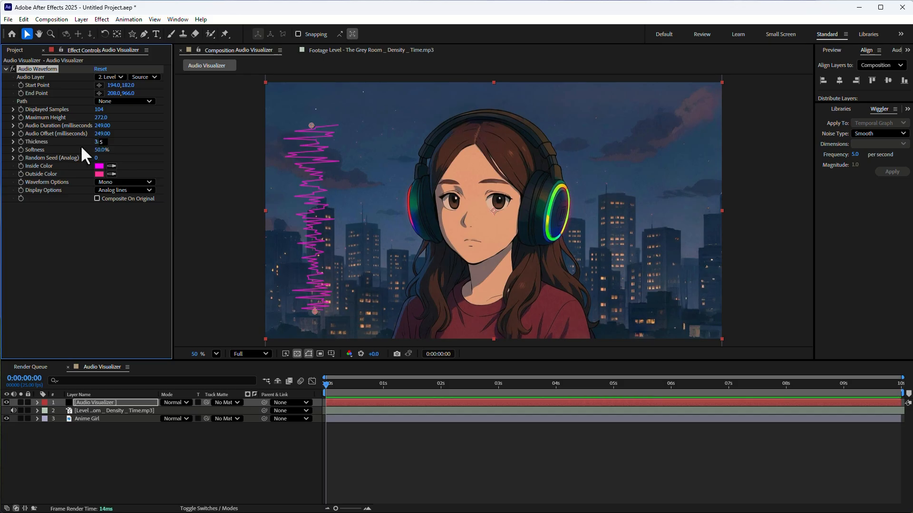
type(".0")
key("Return")
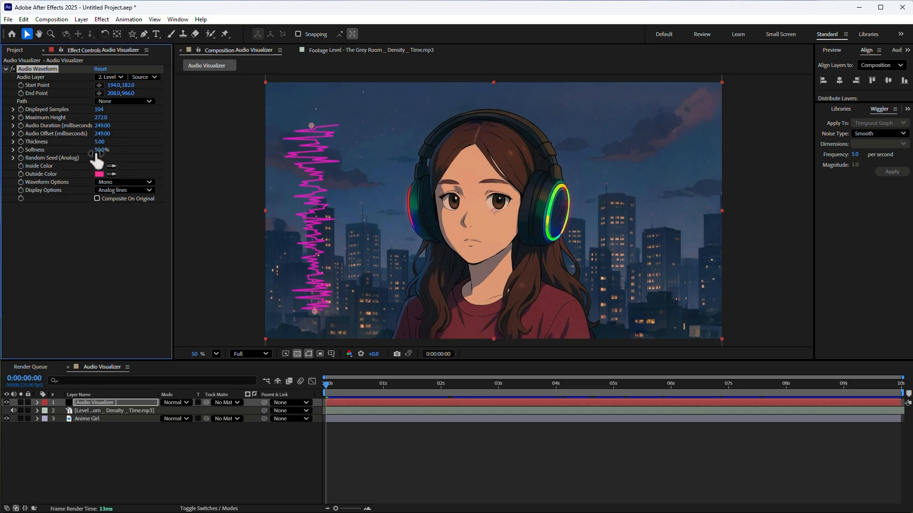
Step: Set the Audio Waveform's Softness to 30% and its Random Seed (Analog) to 50
mouse_move(98, 152)
left_mouse_down()
mouse_move(41, 152)
mouse_move(222, 174)
mouse_move(105, 165)
left_mouse_up()
left_click(97, 159)
type("50")
key("Return")
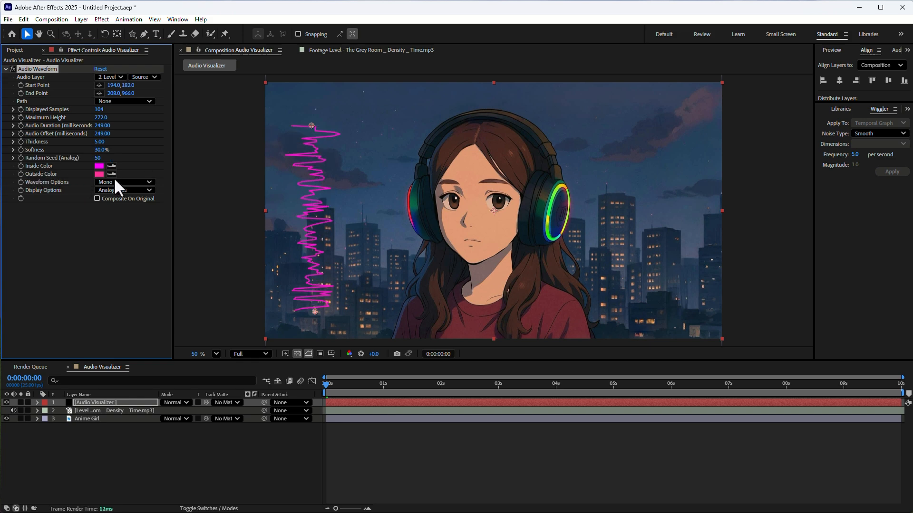
Step: Change the waveform's Inside Color to bright green, 42FF00
left_click(97, 166)
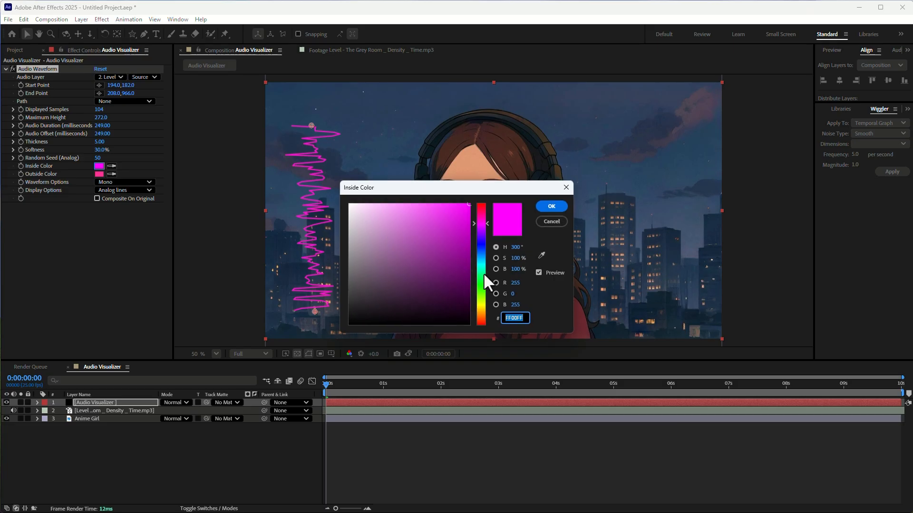
left_click_drag(450, 192, 326, 151)
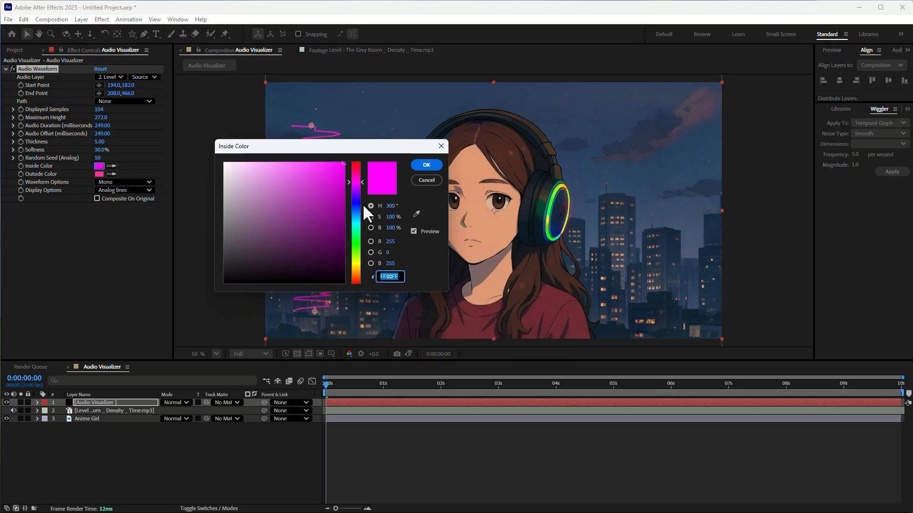
left_click(353, 235)
left_click_drag(354, 235, 355, 256)
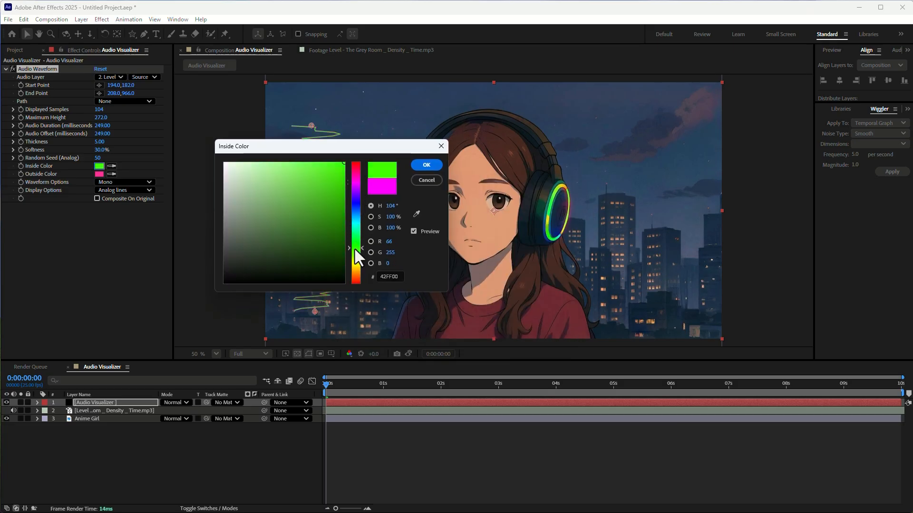
left_click(427, 165)
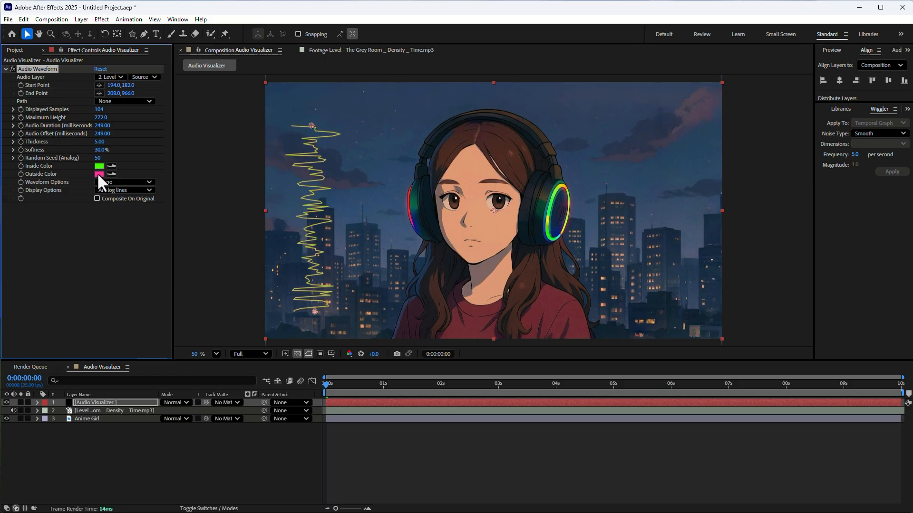
Step: Change the Audio Waveform's Outside Color to bright green, 2DFF17
left_click(98, 174)
left_click_drag(451, 240, 351, 204)
left_click(476, 285)
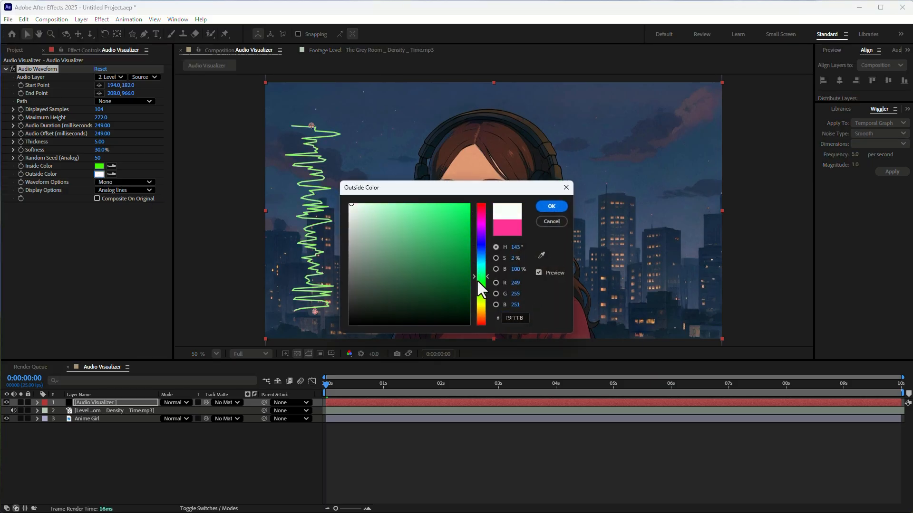
left_click_drag(436, 224, 456, 179)
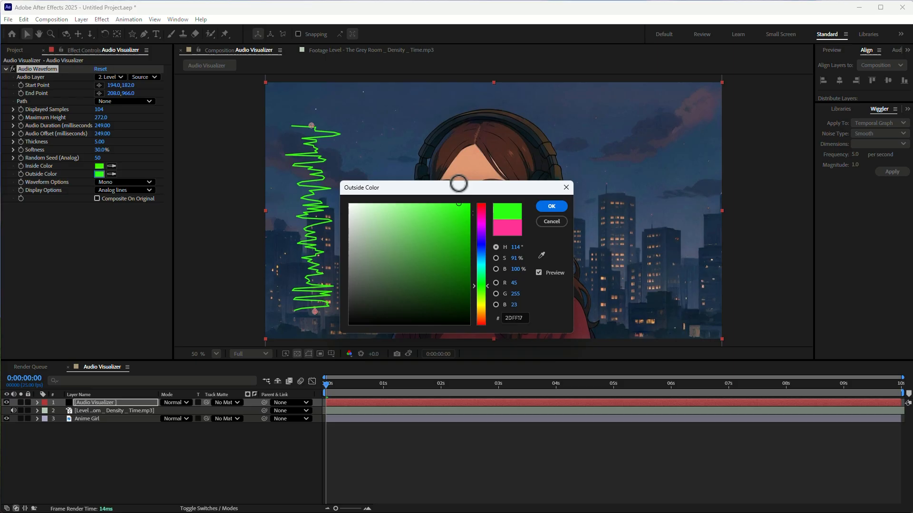
left_click(550, 204)
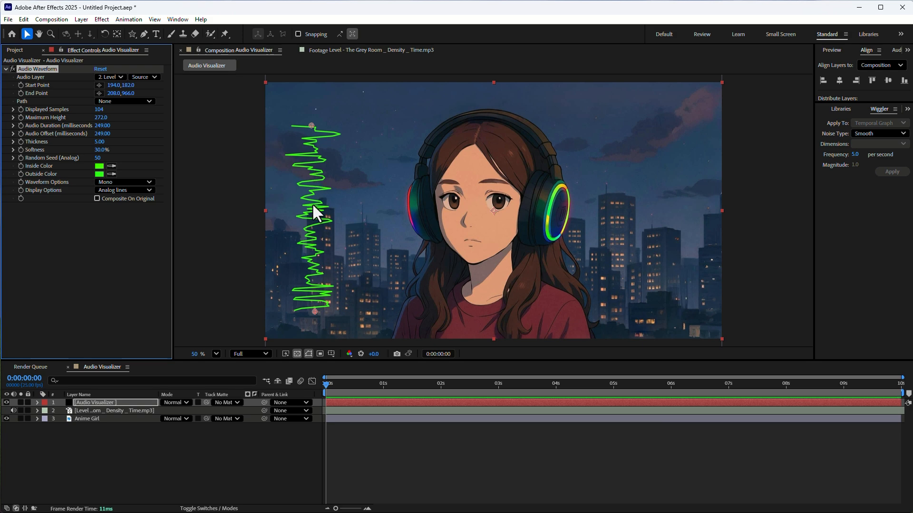
Step: Examine the Waveform Options channel choices and preview the waveform at 0:00:00:12
left_click(145, 181)
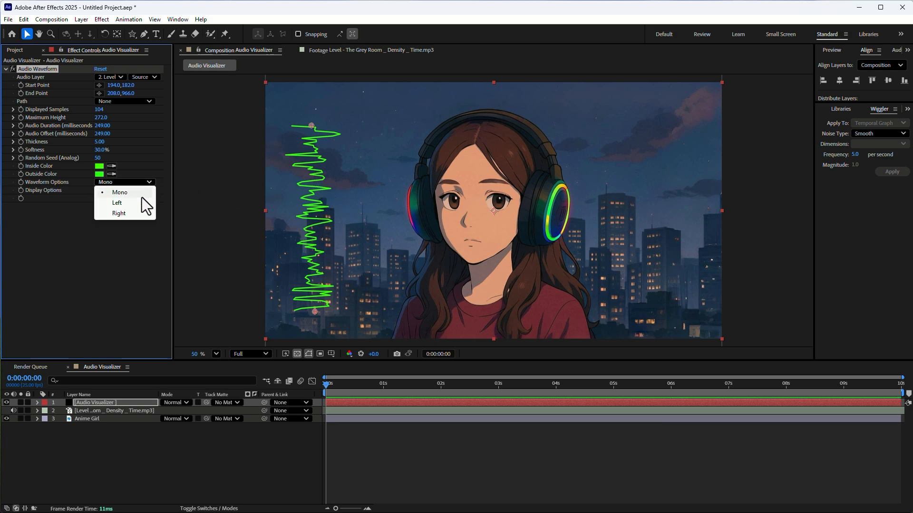
left_click(136, 194)
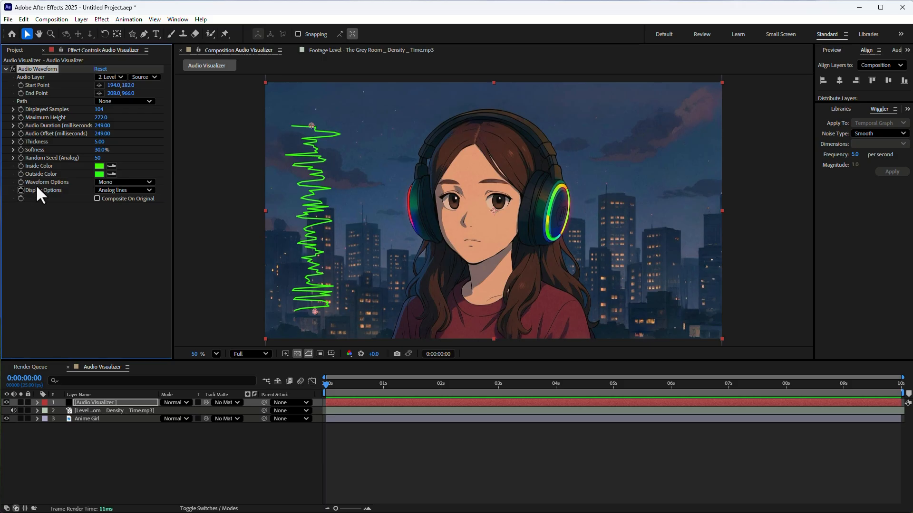
left_click(127, 185)
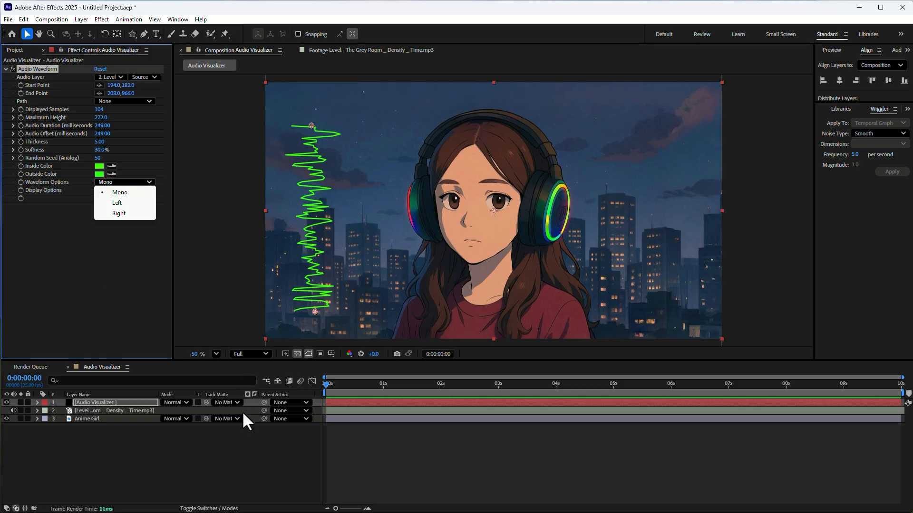
mouse_move(352, 391)
left_mouse_down()
mouse_move(358, 386)
mouse_move(333, 397)
mouse_move(365, 392)
mouse_move(352, 396)
left_mouse_up()
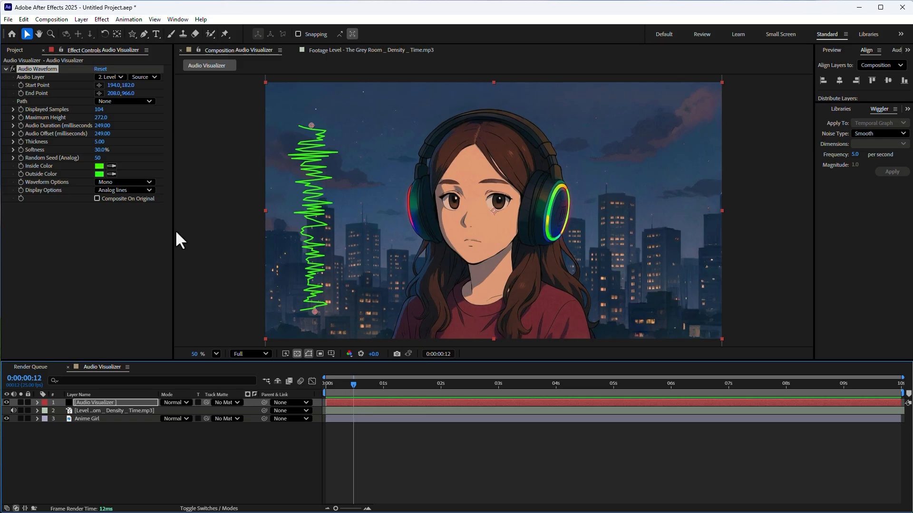
left_click(128, 182)
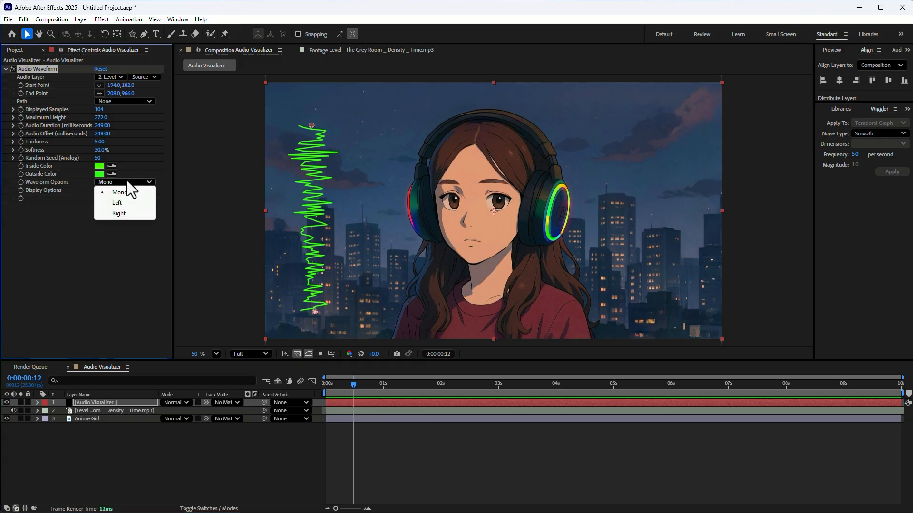
left_click(80, 300)
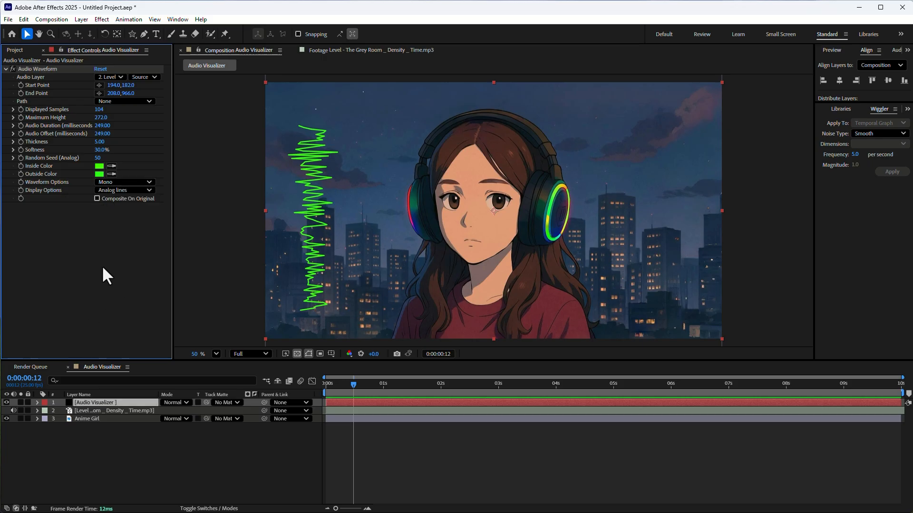
Step: Try the Left and Right channels in Waveform Options, and set it back to Mono
left_click(113, 183)
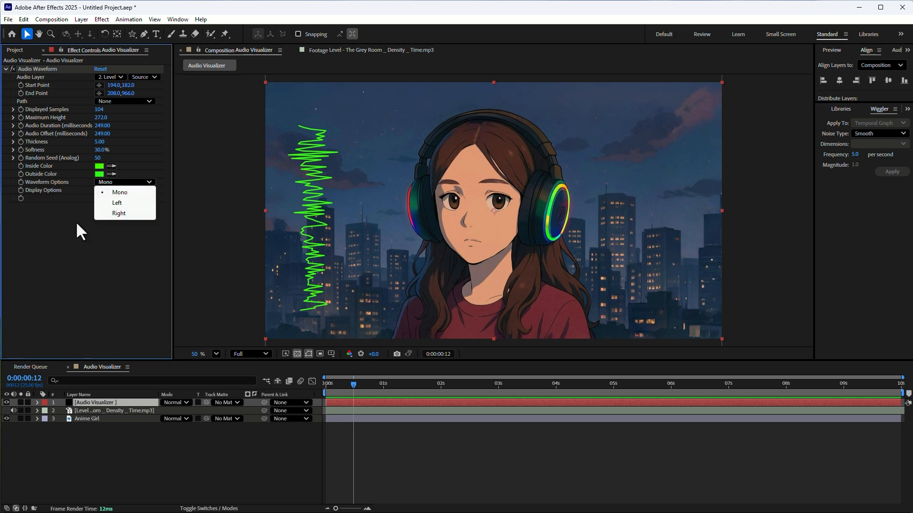
left_click(113, 203)
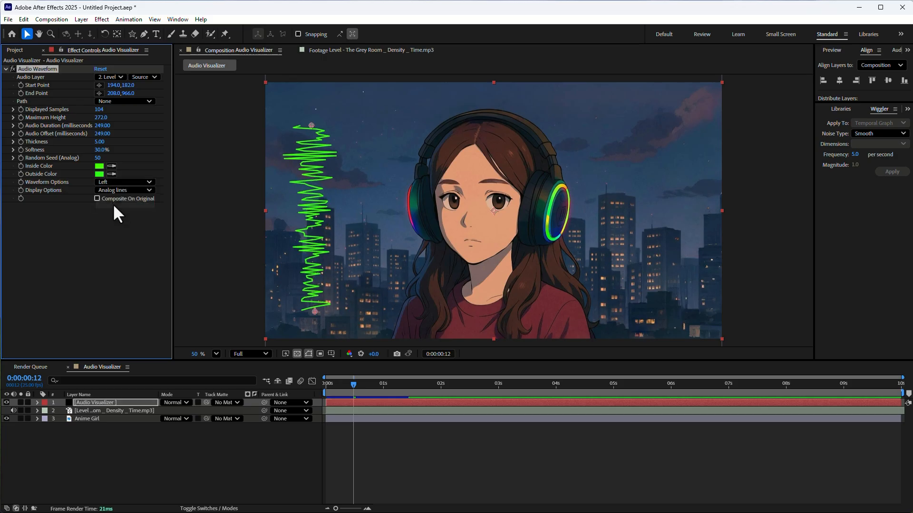
left_click(118, 182)
left_click(116, 213)
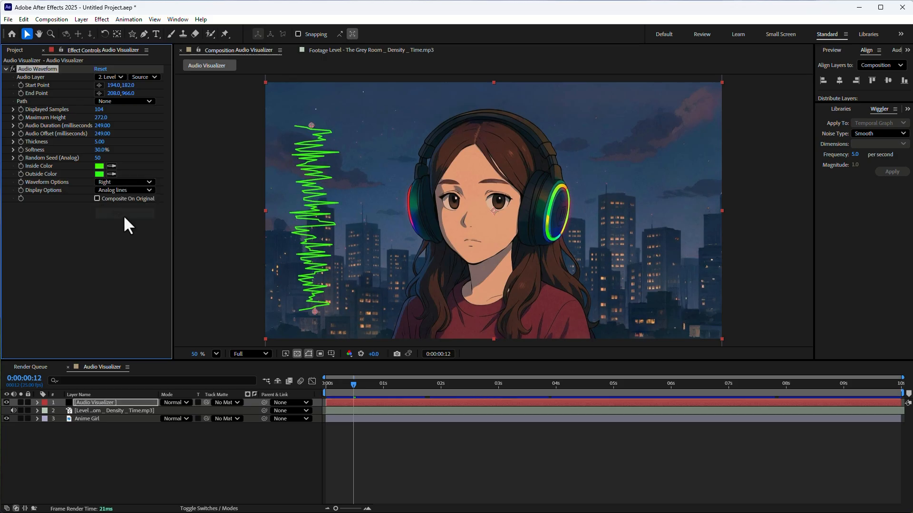
left_click(123, 184)
left_click(119, 199)
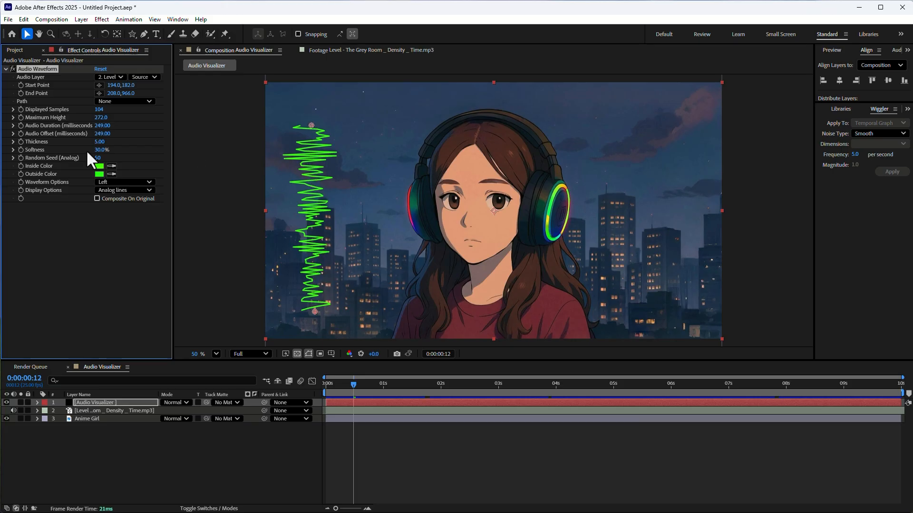
left_click(118, 189)
left_click(118, 182)
left_click(115, 191)
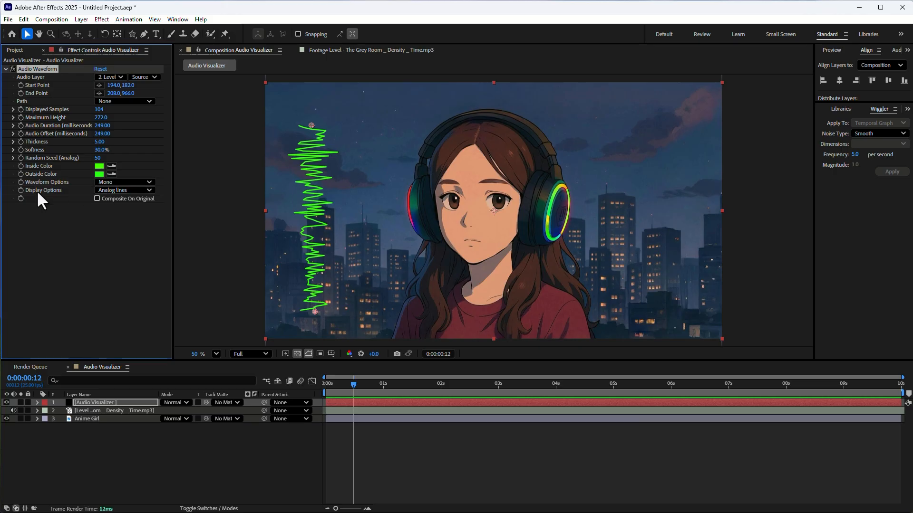
Step: Try the Analog dots display option for the waveform and preview it at 0:00:00:20
left_click(112, 190)
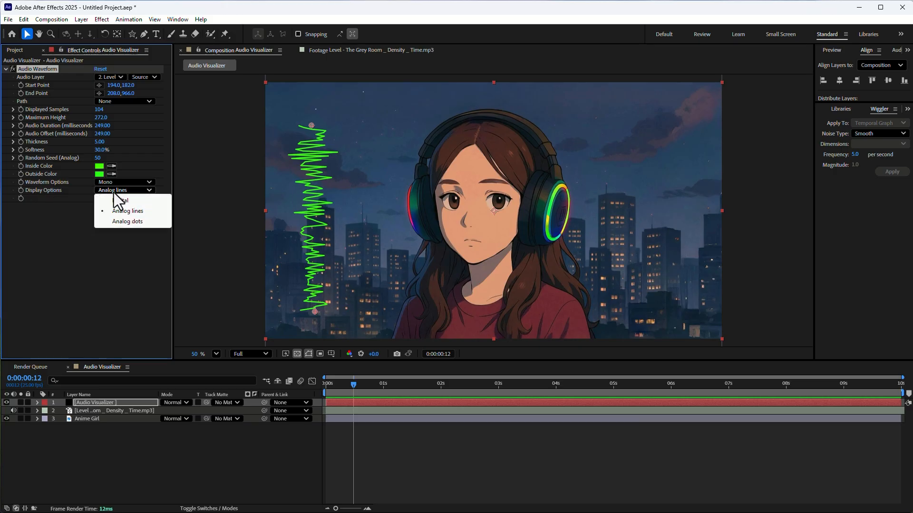
left_click(118, 221)
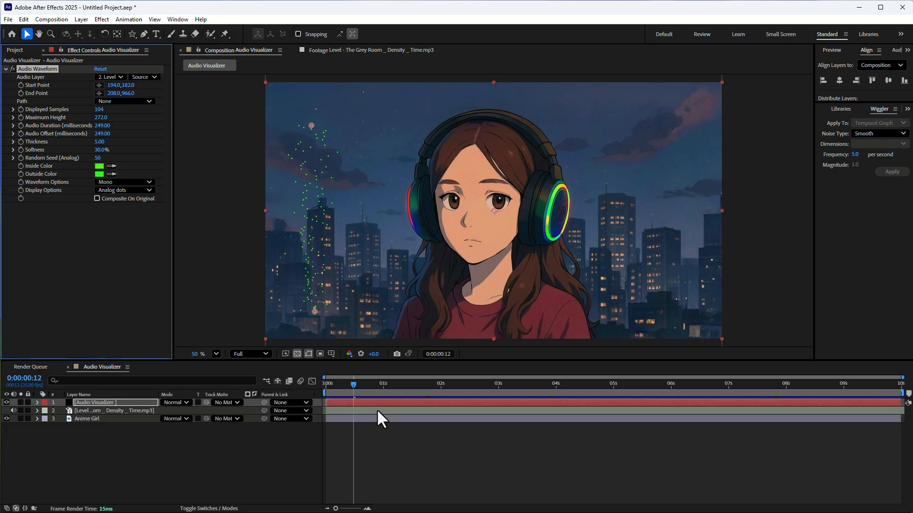
left_click_drag(338, 386, 371, 391)
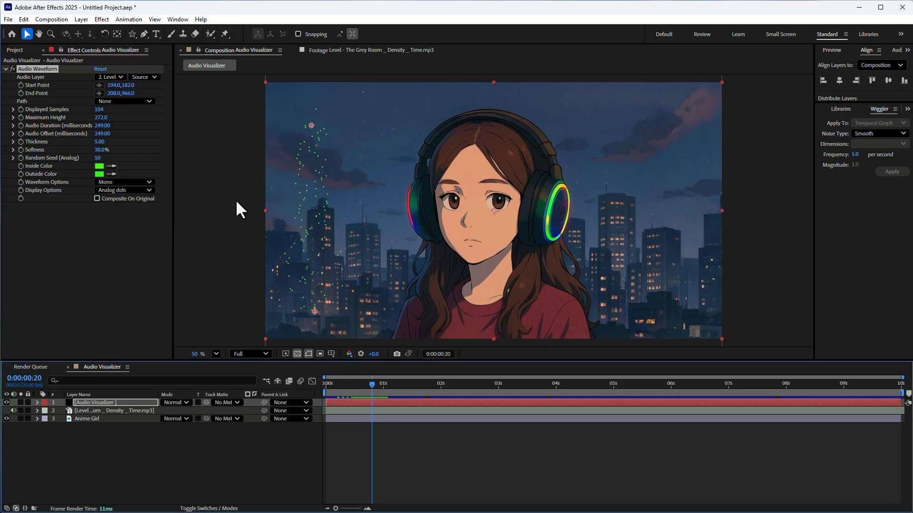
Step: Set the waveform's Display Options to Digital and preview it up to 0:00:01:13
left_click(113, 190)
left_click(117, 202)
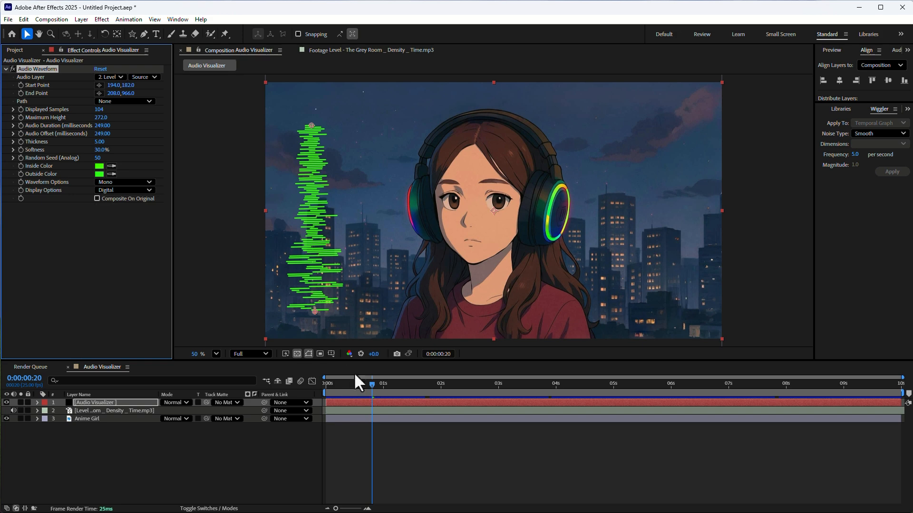
left_click_drag(344, 391, 413, 414)
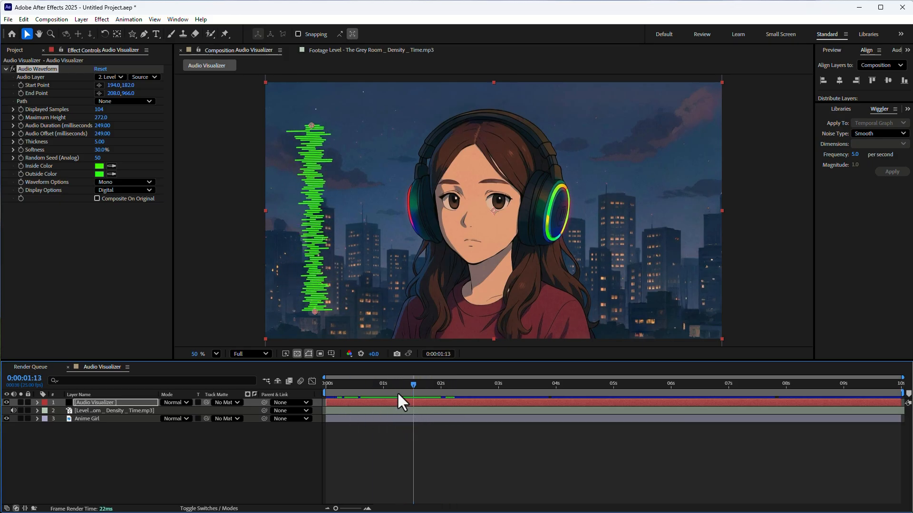
Step: Set the waveform's Softness to 84% and move the playhead to 0:00:00:01
left_click_drag(102, 151, 122, 157)
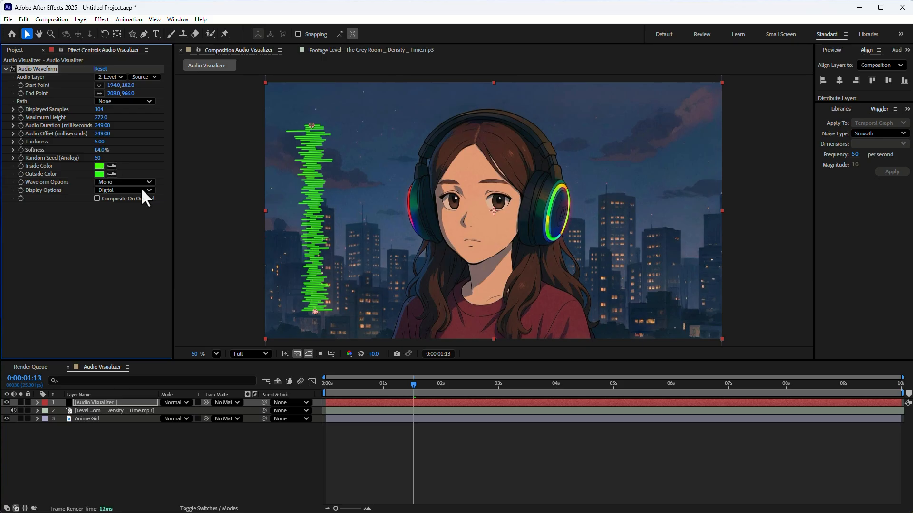
left_click(327, 388)
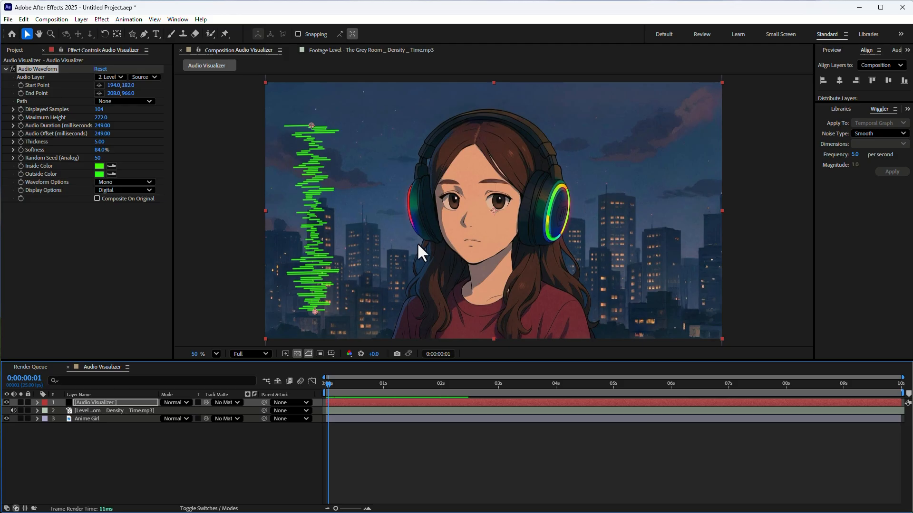
scroll(467, 245, "up", 1)
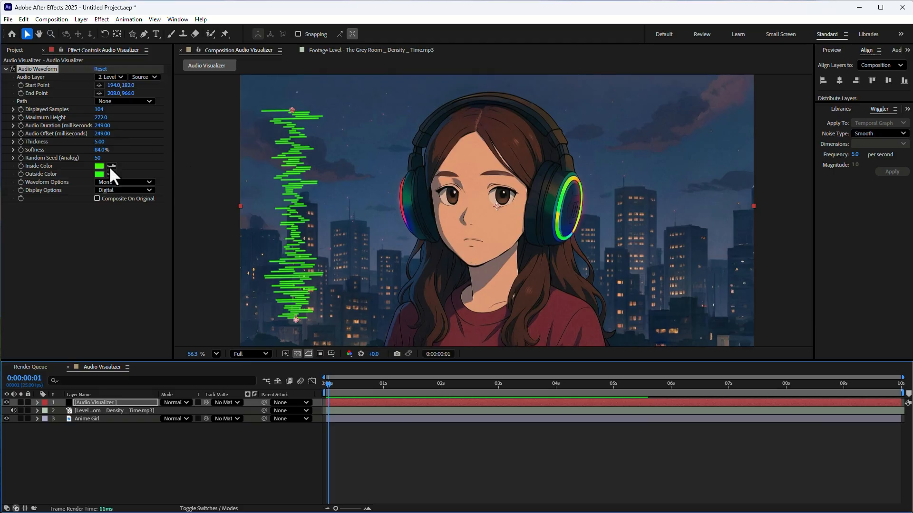
Step: Hide the Audio Visualizer layer and start a Pen tool mask path on it at the lower edge of the rainbow-ringed ear cup
left_click(5, 402)
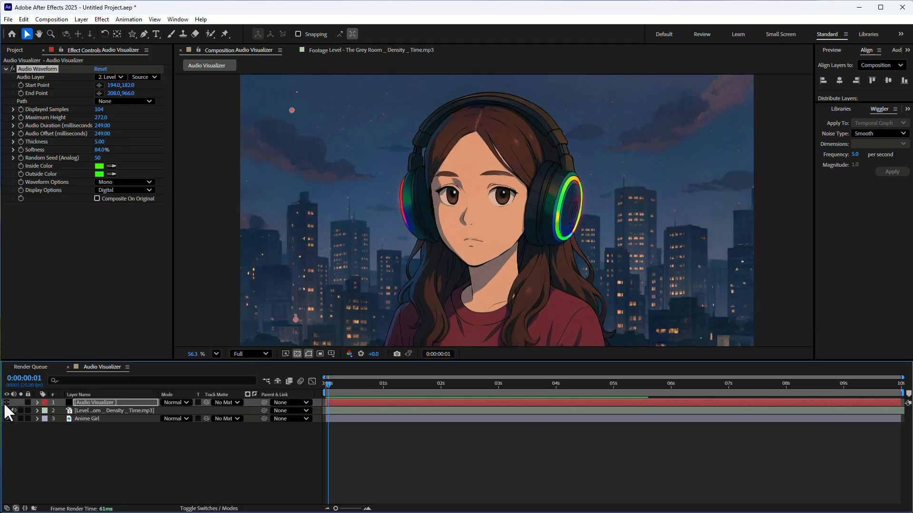
left_click(90, 402)
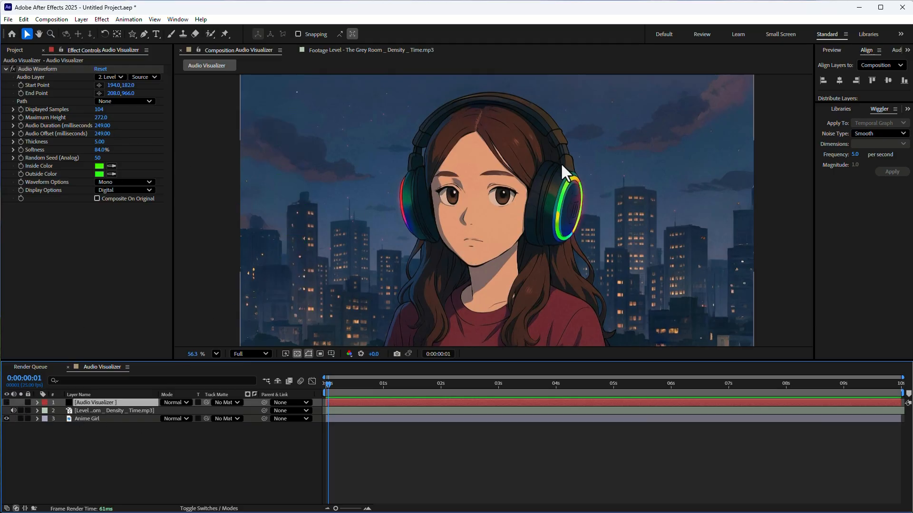
left_click(142, 34)
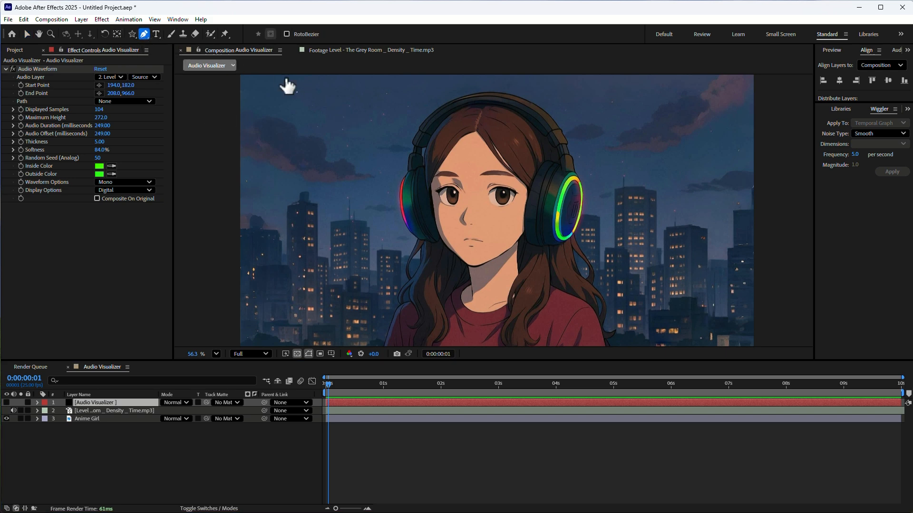
scroll(618, 209, "up", 4)
scroll(617, 206, "up", 1)
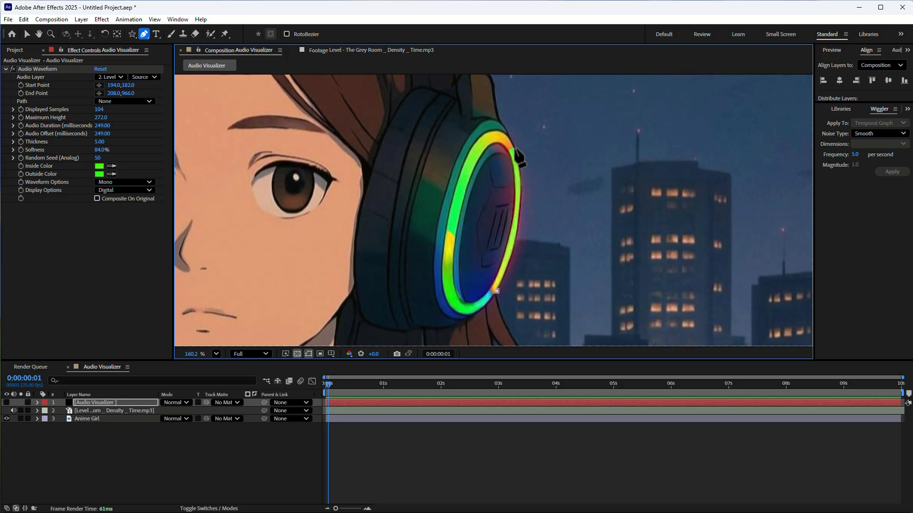
left_click_drag(515, 148, 500, 106)
left_click_drag(486, 261, 504, 128)
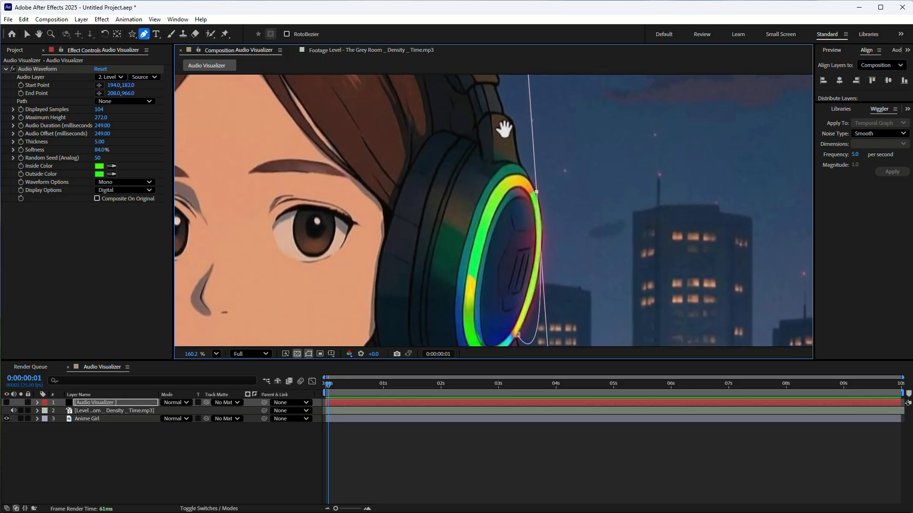
key("ctrl+z")
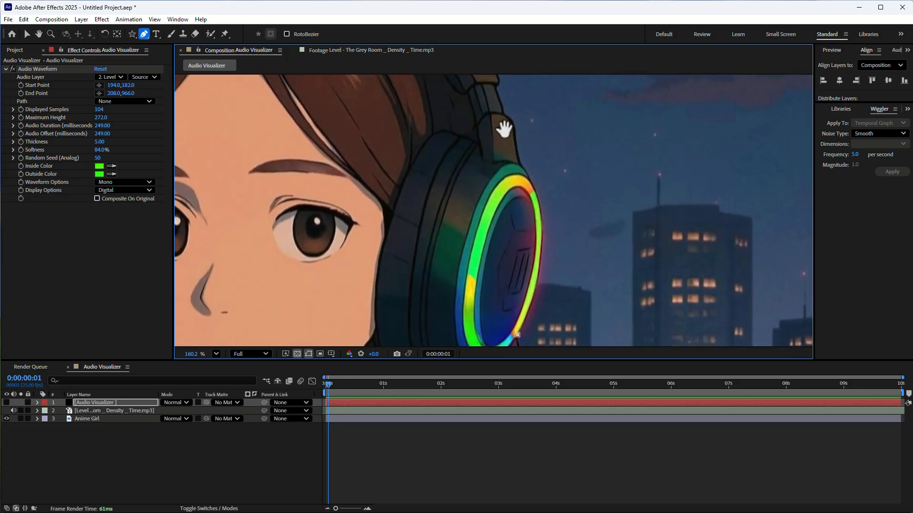
Step: Curve the mask path up the outer edge of the rainbow-ringed ear cup to where it meets the headband
left_click(537, 192)
left_click_drag(537, 195, 553, 227)
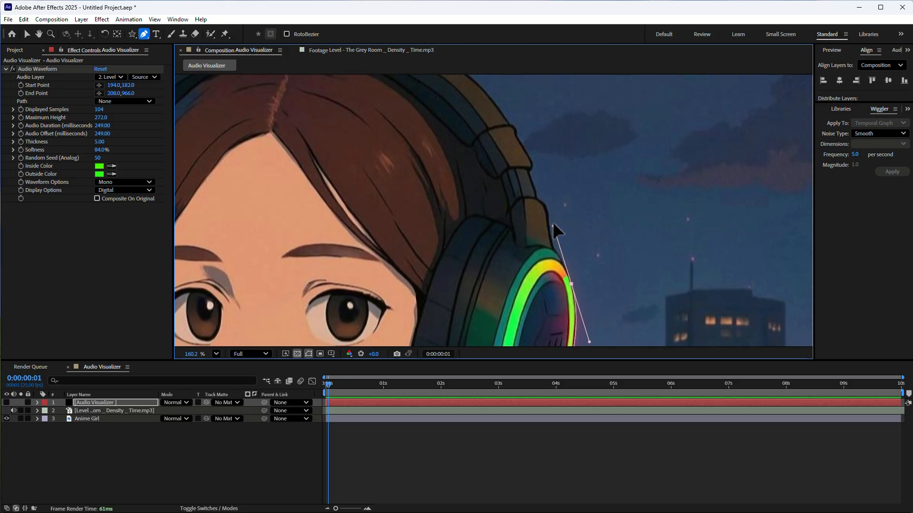
left_click_drag(553, 227, 553, 247)
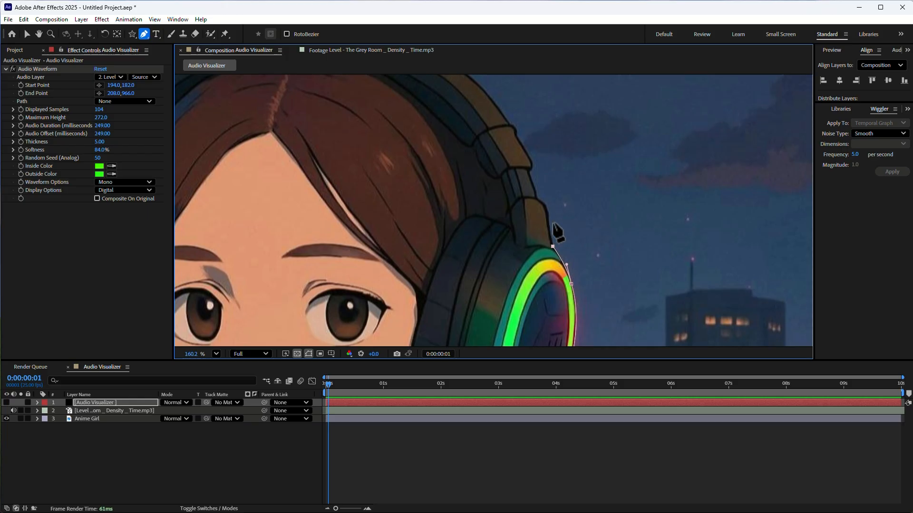
Step: Continue the mask path along the outer side of the headband from the rainbow-ringed ear cup to the top of the head
left_click_drag(536, 196, 521, 192)
left_click(529, 172)
left_click(531, 160)
left_click(517, 136)
left_click(513, 125)
left_click_drag(451, 120, 577, 267)
left_click_drag(494, 172, 392, 149)
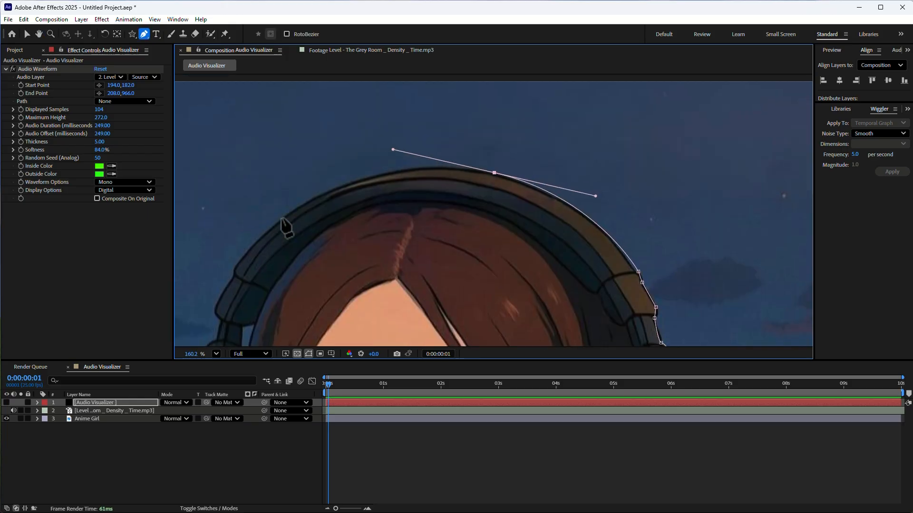
Step: Trace the mask path from the top of the headband down its other side to just above the opposite ear cup
left_click(268, 227)
left_click_drag(269, 227, 212, 278)
left_click_drag(257, 254, 379, 153)
left_click(355, 166)
left_click(337, 205)
left_click(341, 217)
left_click_drag(342, 247, 419, 140)
left_click(405, 166)
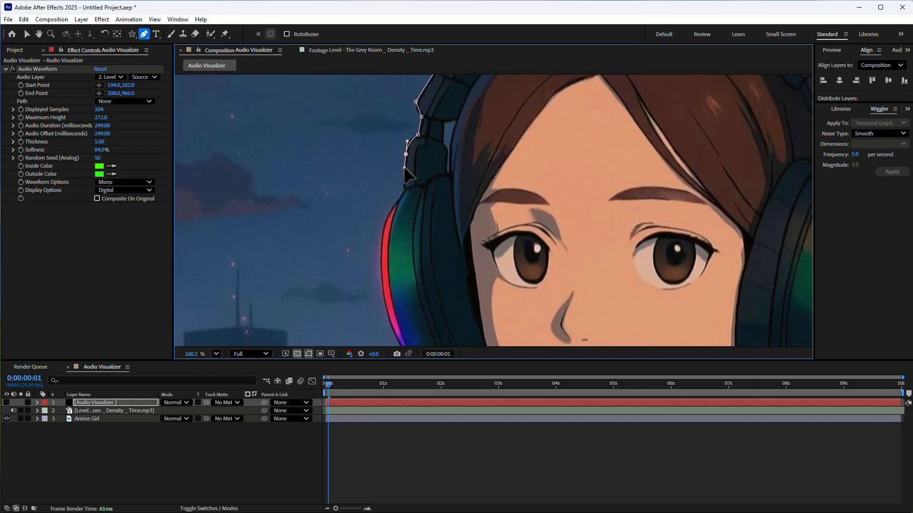
Step: Finish the open mask path by tracing the red-lit ear cup's outer edge down to its lower end
left_click_drag(391, 257, 396, 110)
mouse_move(424, 221)
left_mouse_down()
mouse_move(475, 295)
mouse_move(431, 229)
left_mouse_up()
left_click(440, 234)
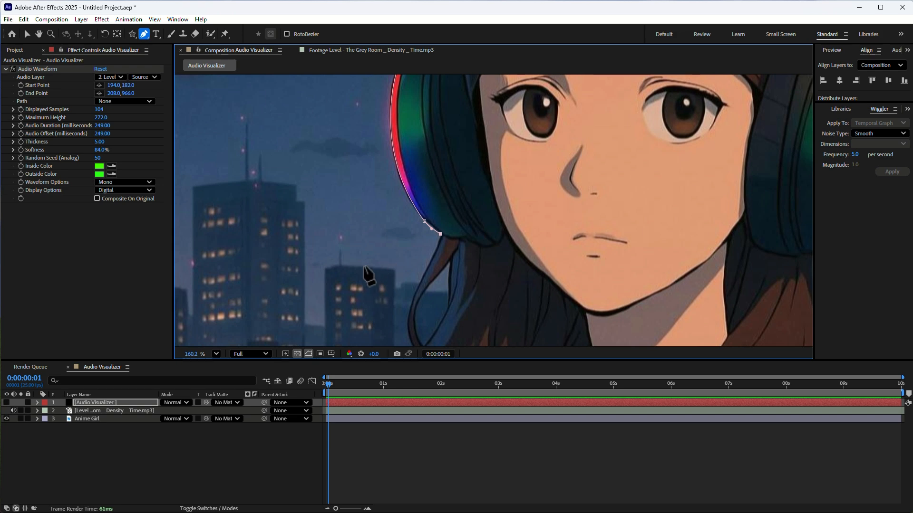
left_click(216, 354)
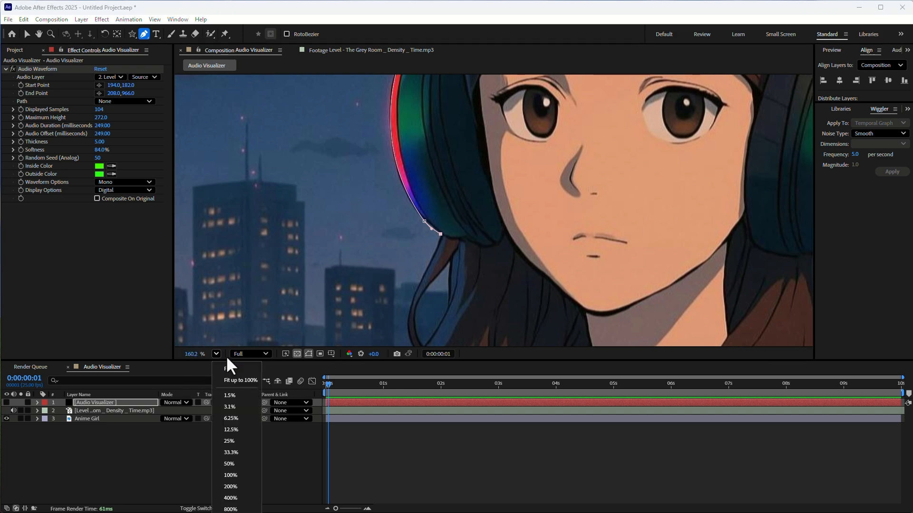
left_click(226, 369)
left_click_drag(449, 197, 430, 257)
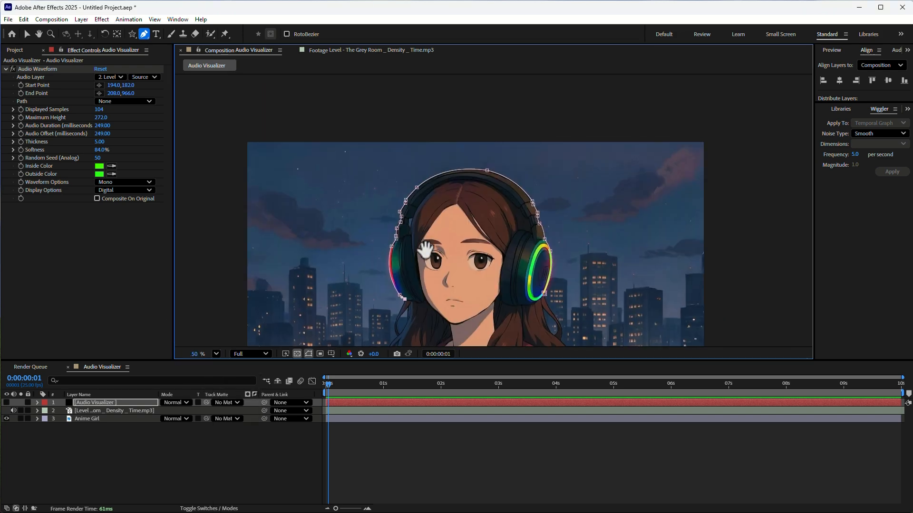
scroll(449, 257, "up", 3)
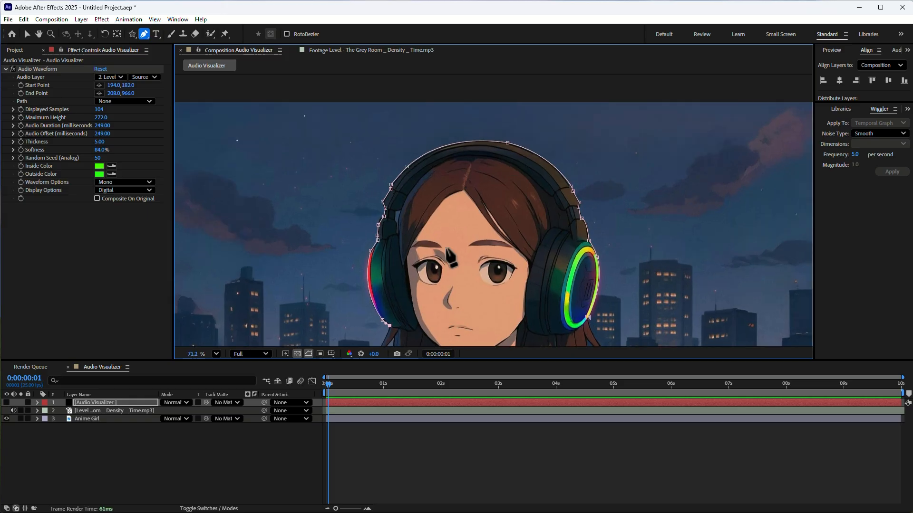
left_click(108, 101)
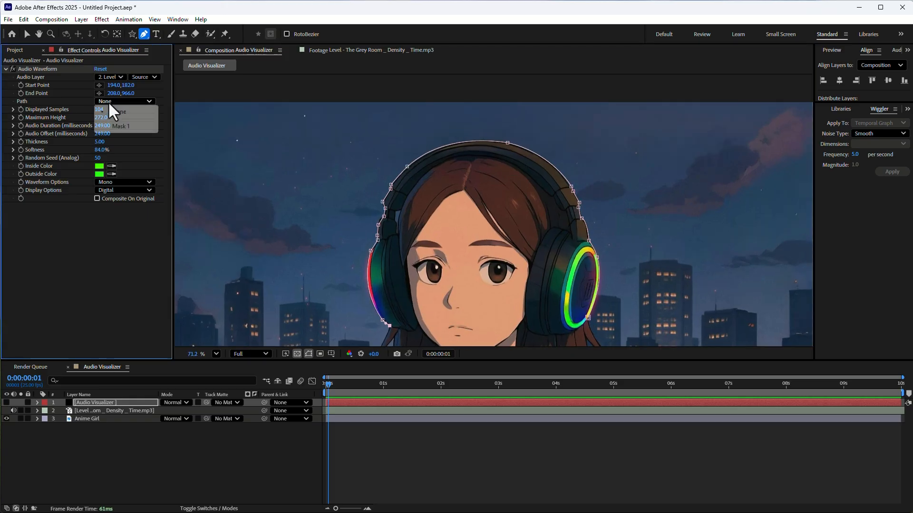
left_click(119, 127)
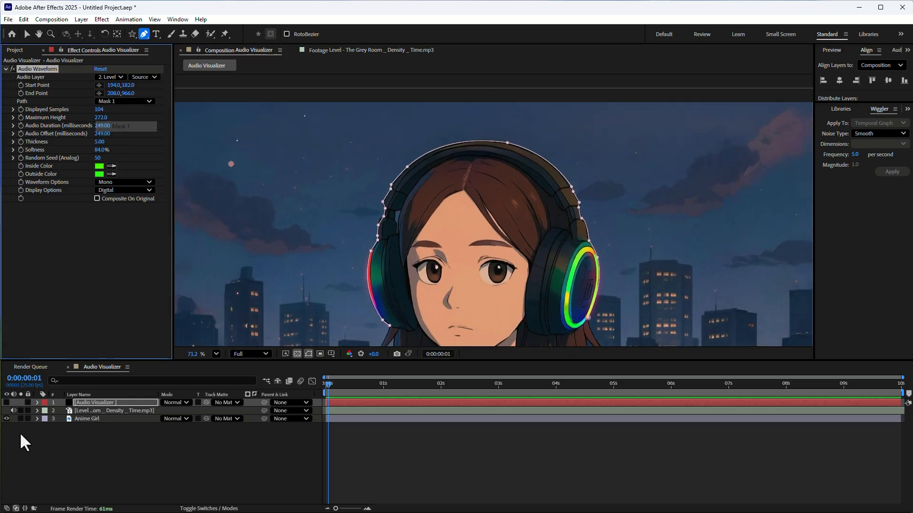
left_click(121, 101)
left_click(118, 109)
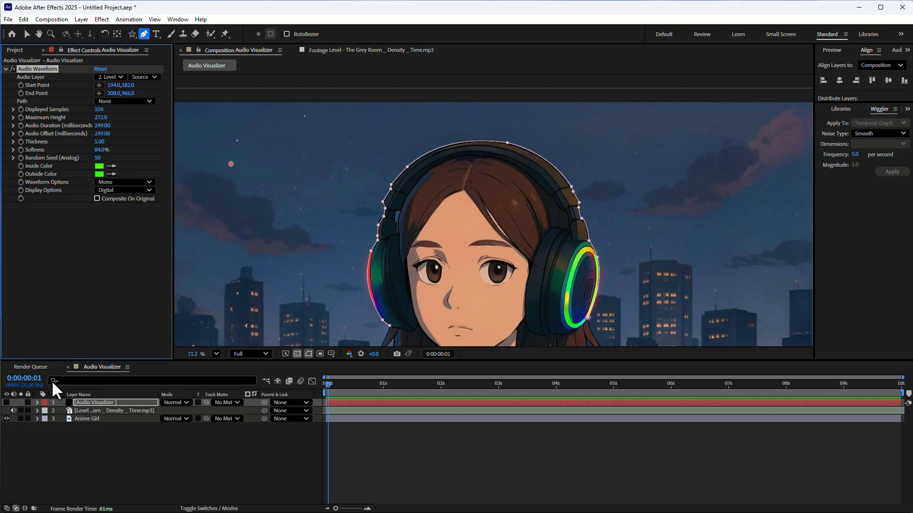
Step: Make the Audio Visualizer layer visible and set the Audio Waveform's path to Mask 1
left_click(6, 402)
scroll(410, 242, "down", 2)
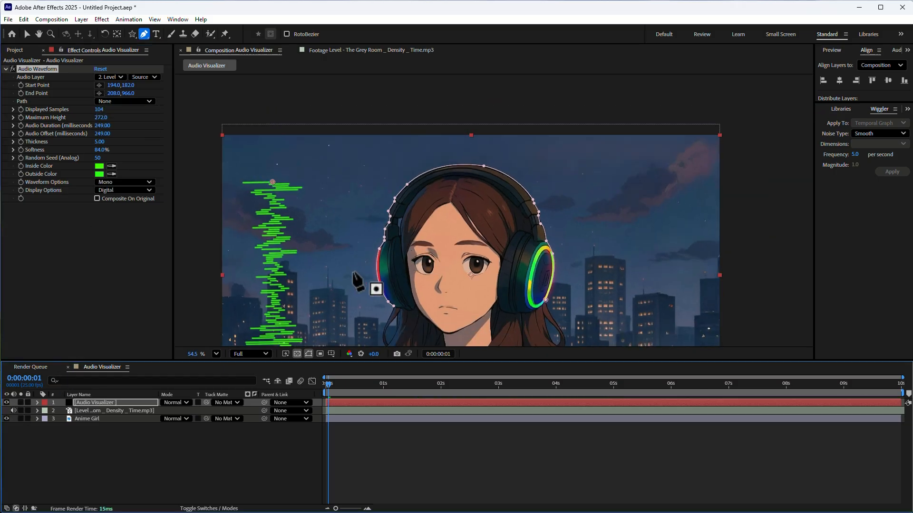
left_click(115, 101)
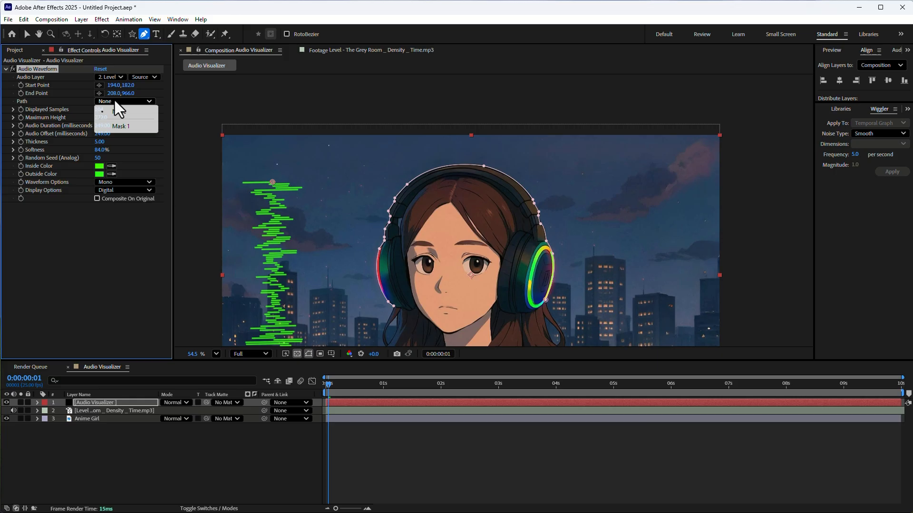
left_click(121, 125)
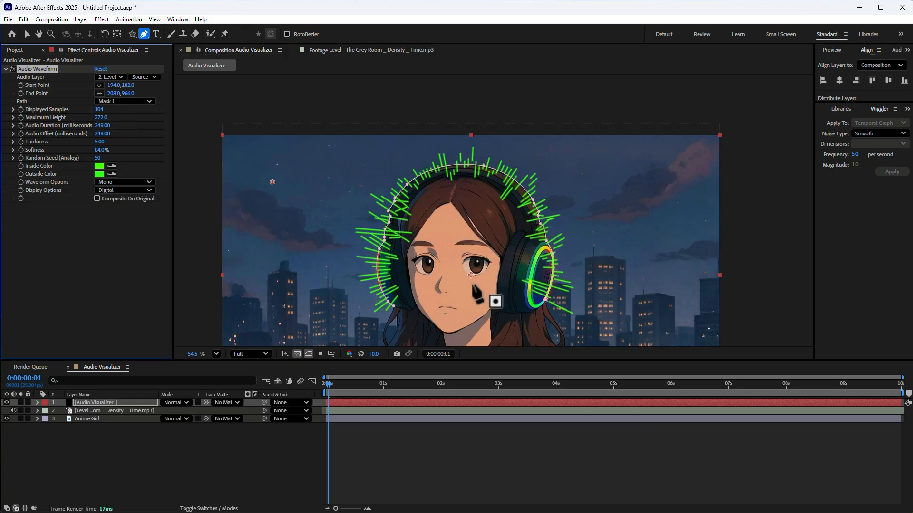
Step: Reduce the Audio Waveform's Maximum Height to 226
scroll(466, 283, "up", 1)
scroll(468, 283, "up", 2)
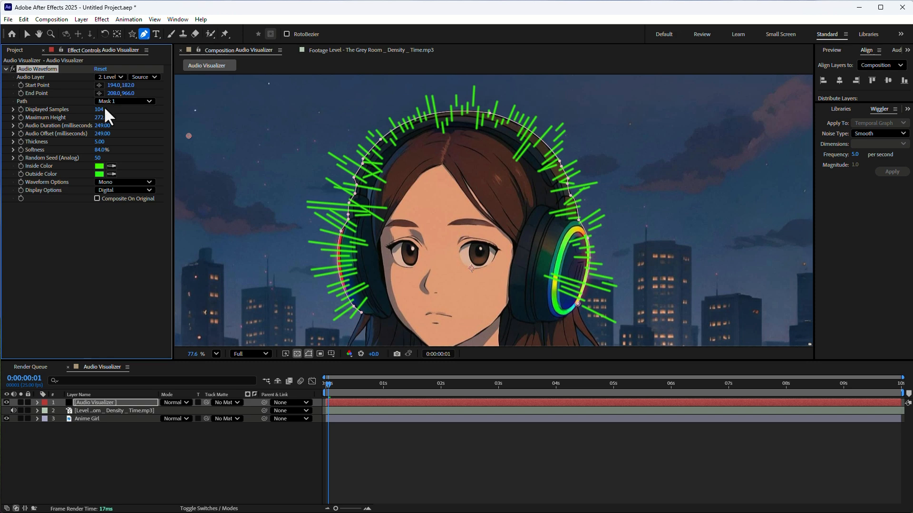
left_click_drag(100, 118, 148, 183)
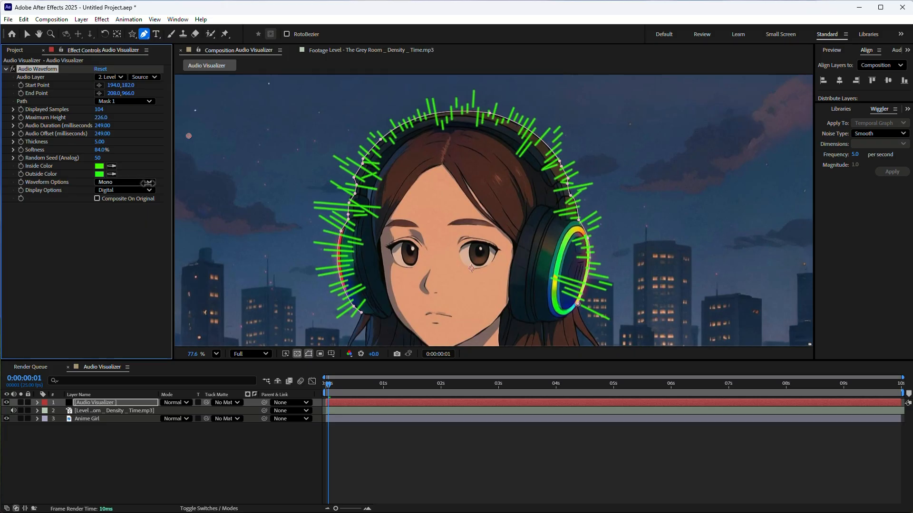
Step: Try a different Audio Duration for the waveform and reset it to 249 milliseconds
left_click_drag(99, 127, 109, 135)
left_click(108, 128)
type("249")
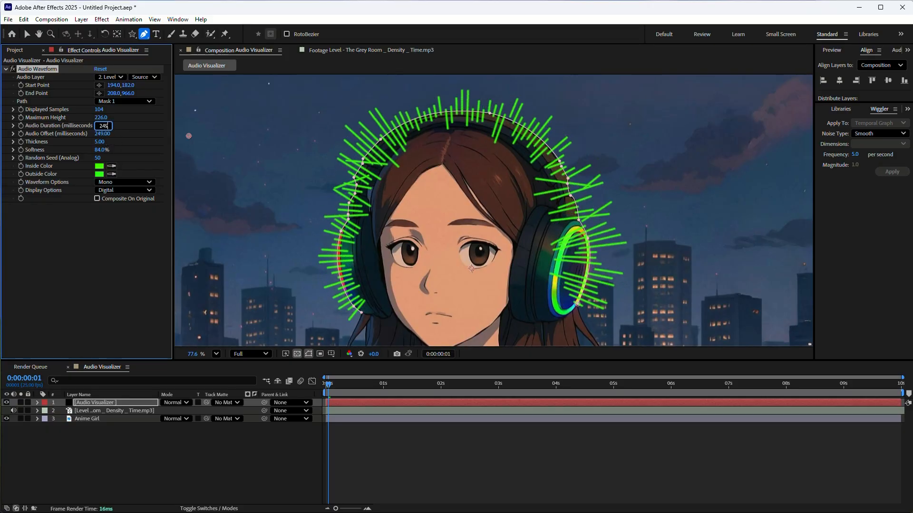
key("Return")
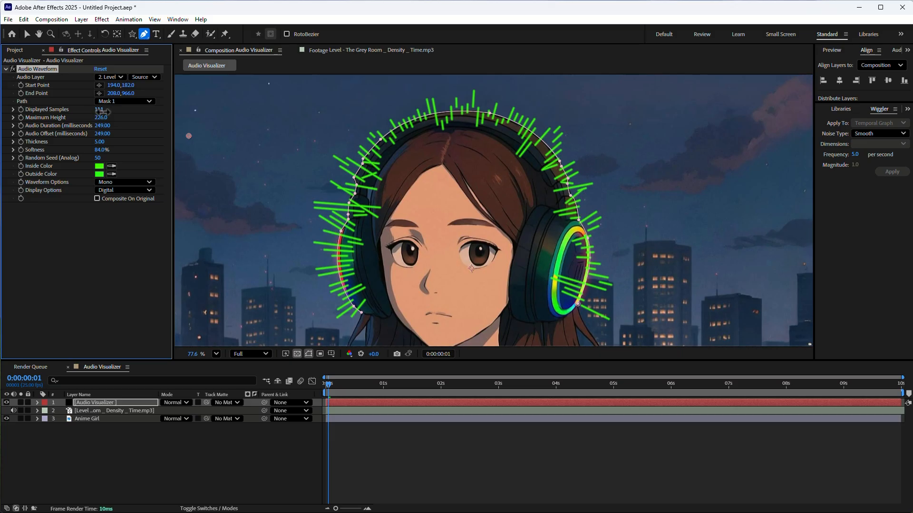
Step: Set the Audio Waveform's Displayed Samples to 121 and its Thickness to 4
left_click_drag(99, 110, 113, 117)
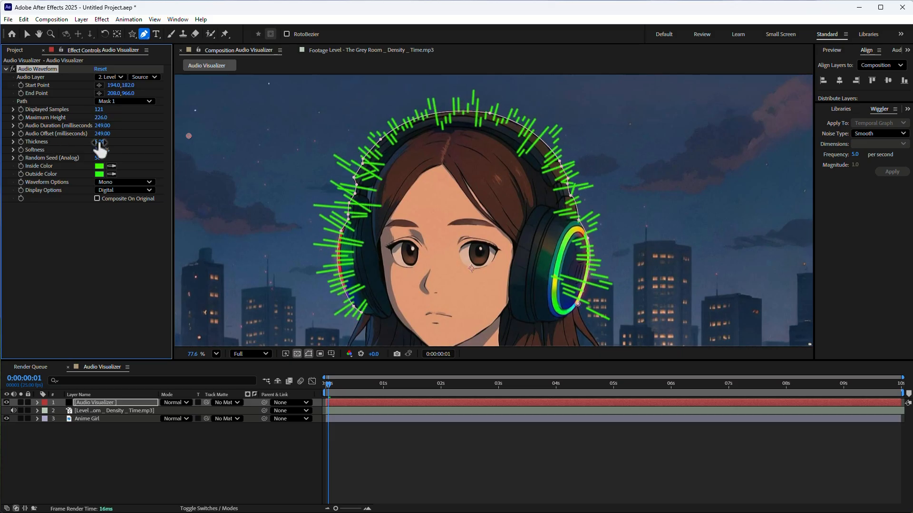
type("4.0")
key("Return")
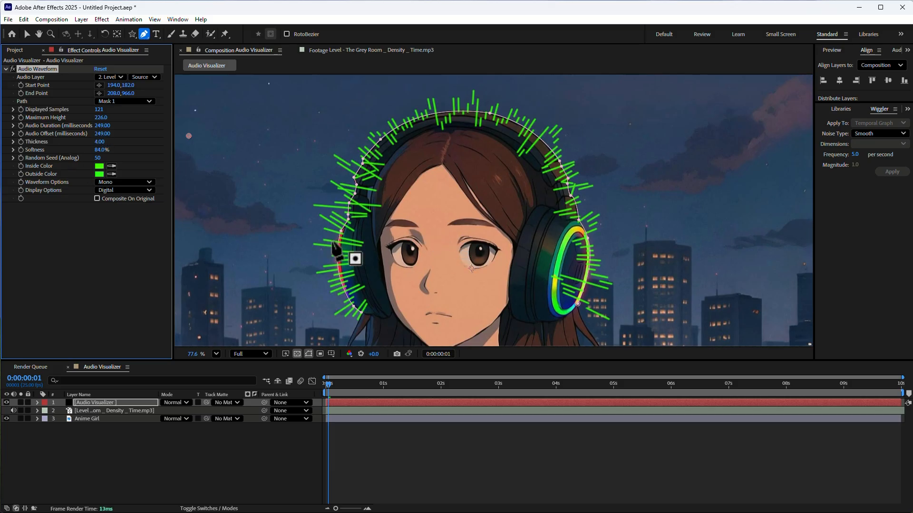
left_click(112, 403)
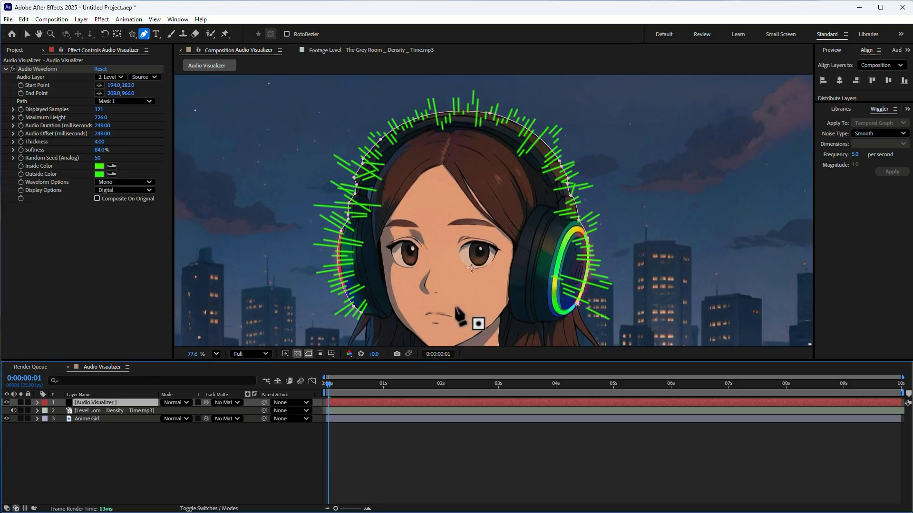
scroll(444, 228, "down", 2)
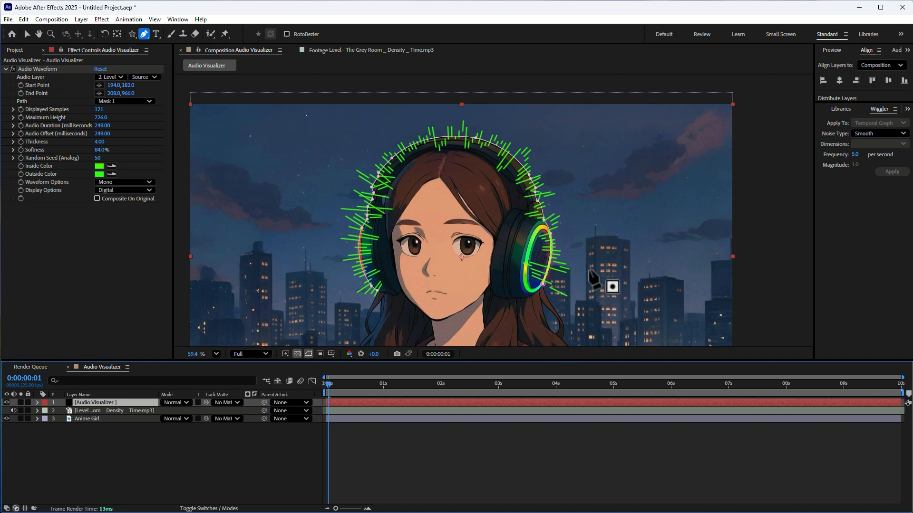
scroll(592, 280, "up", 3)
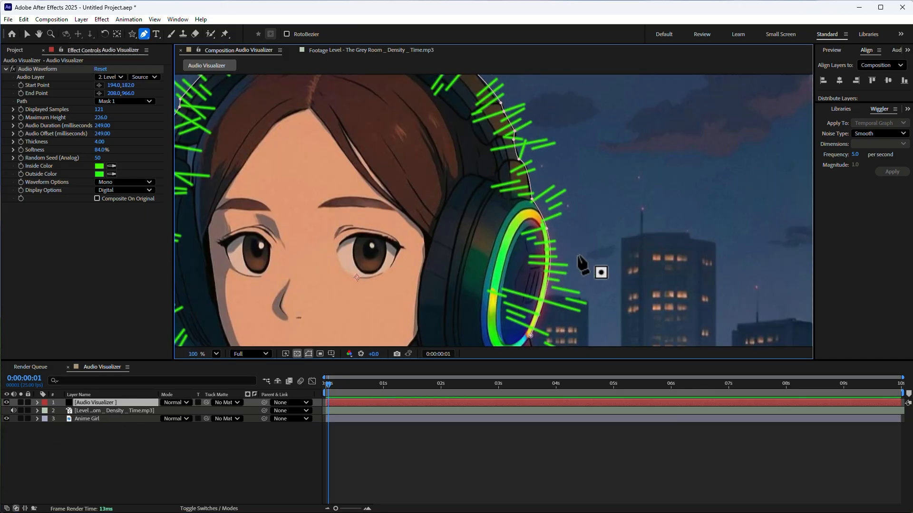
scroll(581, 265, "down", 3)
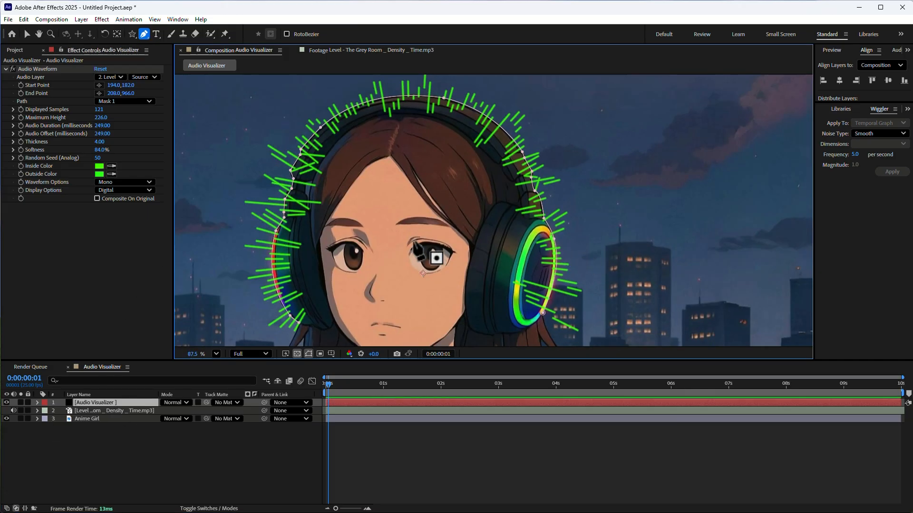
Step: Duplicate the Anime Girl layer and place the copy above the Audio Visualizer layer
left_click(81, 419)
key("ctrl+d")
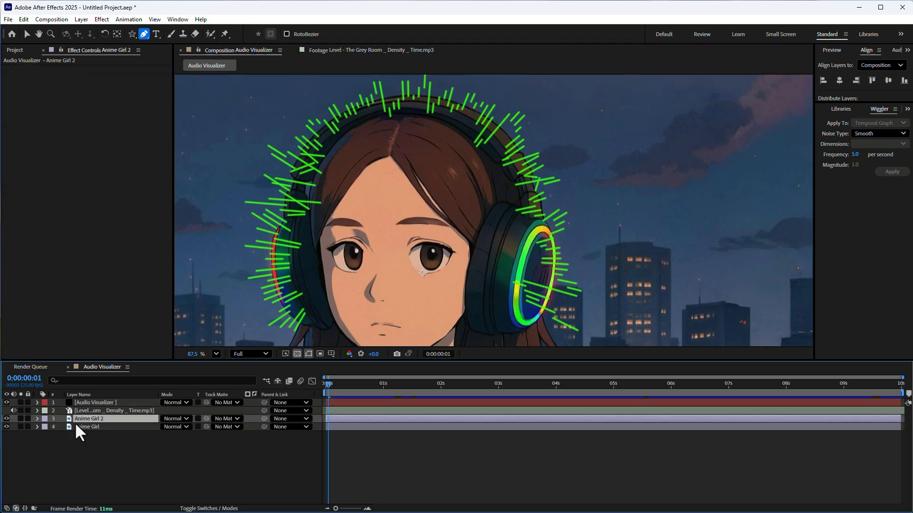
left_click_drag(76, 420, 84, 403)
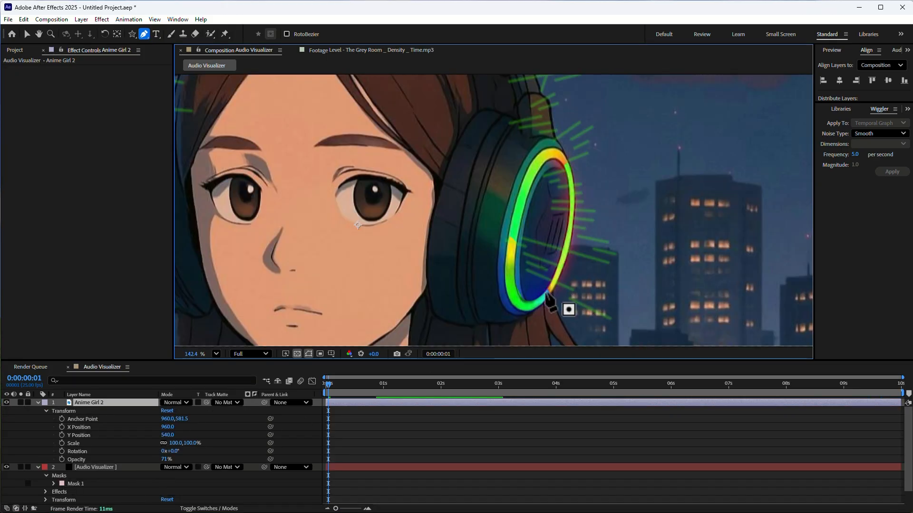
Step: Start a mask on the Anime Girl 2 layer, tracing the rainbow-ringed ear cup's outer edge upward from its lower end
left_click(550, 294)
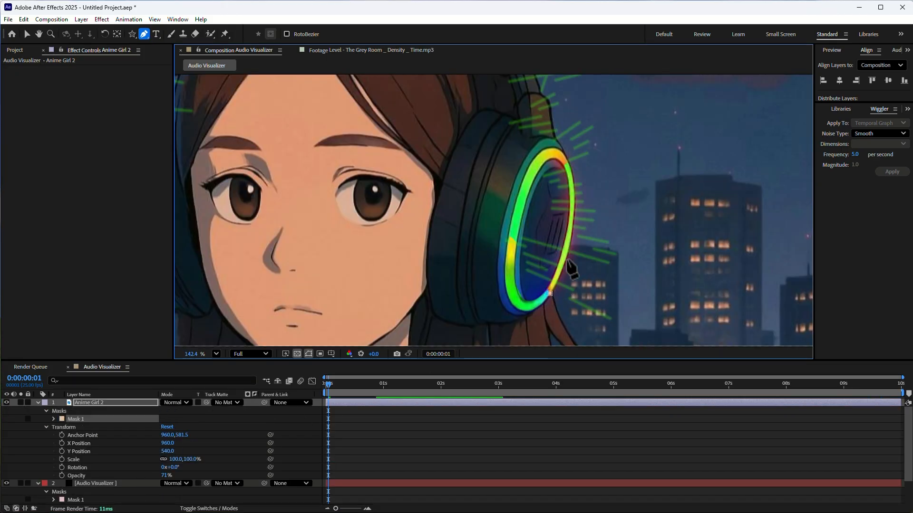
scroll(626, 202, "up", 1)
left_click_drag(592, 230, 576, 152)
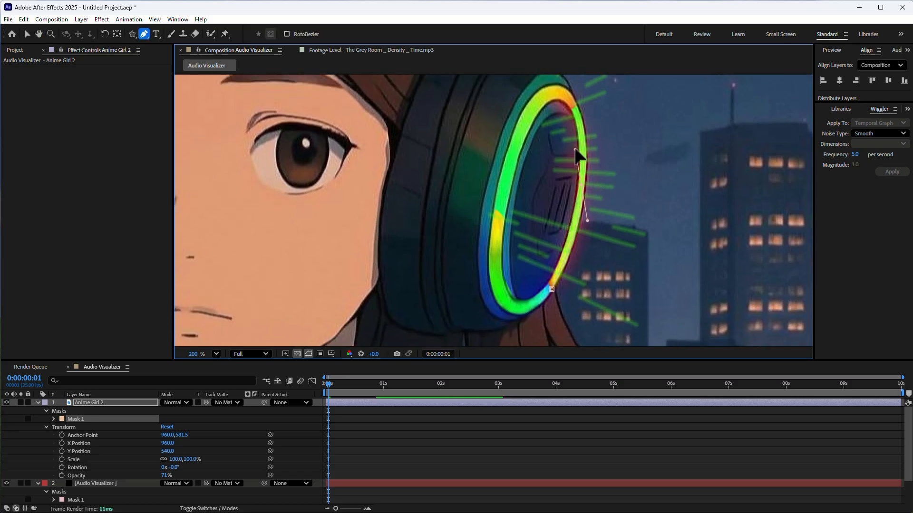
key("ctrl+z")
left_click(581, 205)
left_click_drag(582, 138, 570, 279)
left_click(568, 272)
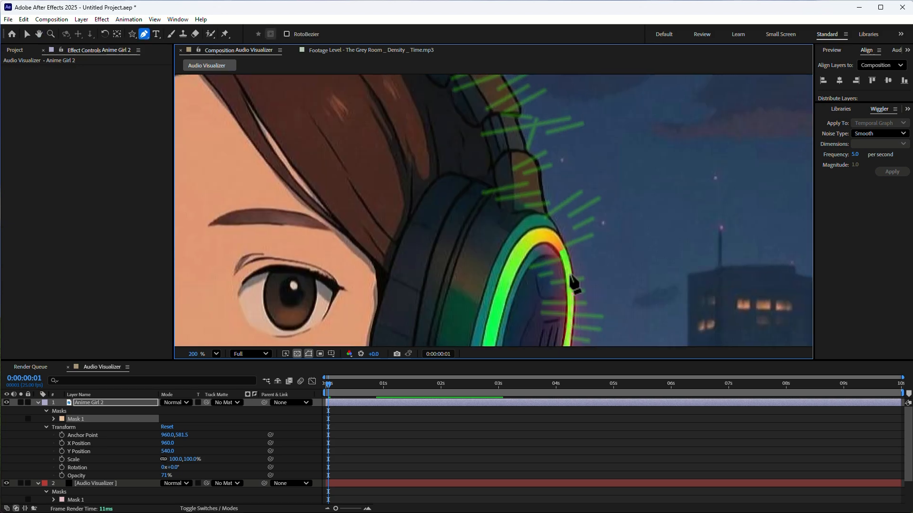
Step: Continue the Anime Girl 2 mask from the top of the rainbow-ringed ear cup up along the headband's joint
left_click(551, 221)
left_click(540, 203)
left_click_drag(535, 160, 571, 251)
left_click(570, 248)
left_click(560, 237)
left_click(552, 208)
Step: Trace the Anime Girl 2 mask over the top of the headband and down toward the opposite ear cup
left_click_drag(522, 138, 673, 292)
left_click_drag(543, 201, 465, 186)
left_click_drag(319, 196, 208, 234)
left_click_drag(207, 266, 387, 189)
left_click(357, 228)
left_click_drag(335, 273, 361, 177)
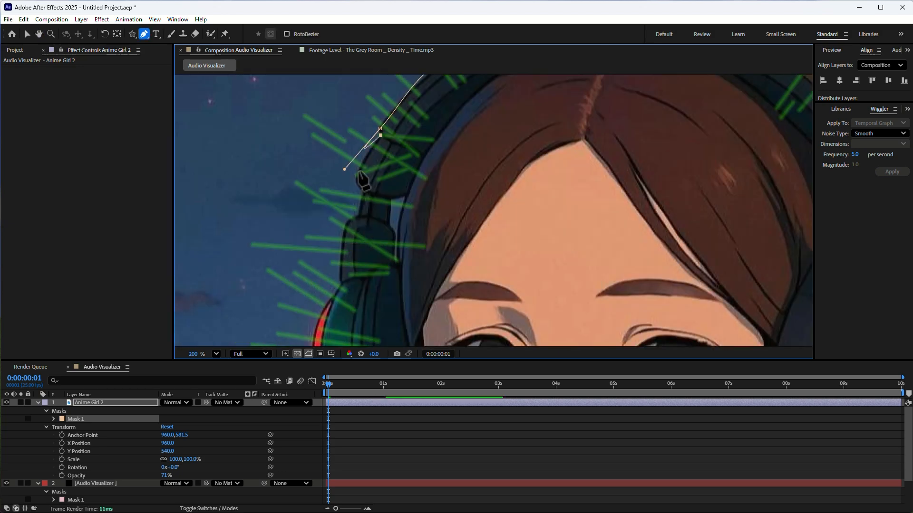
key("ctrl+z")
Step: Trace the Anime Girl 2 mask down the outer edge of the red-lit ear cup to its lower end
left_click(413, 228)
left_click_drag(404, 328, 442, 119)
left_click(438, 288)
left_click_drag(438, 304, 409, 142)
Step: Carry the Anime Girl 2 mask along the jaw and chin and close it beneath the rainbow-ringed ear cup
left_click(533, 217)
left_click(620, 298)
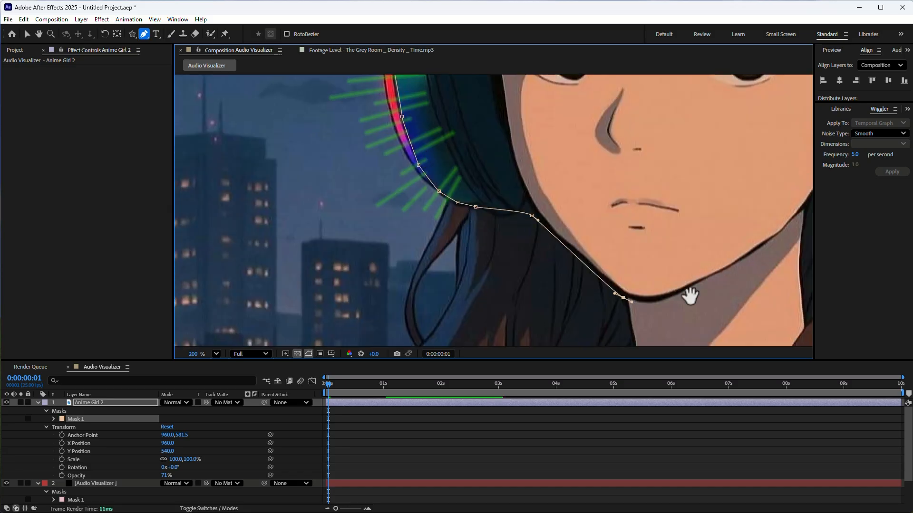
left_click_drag(689, 296, 426, 296)
left_click(704, 214)
left_click(732, 183)
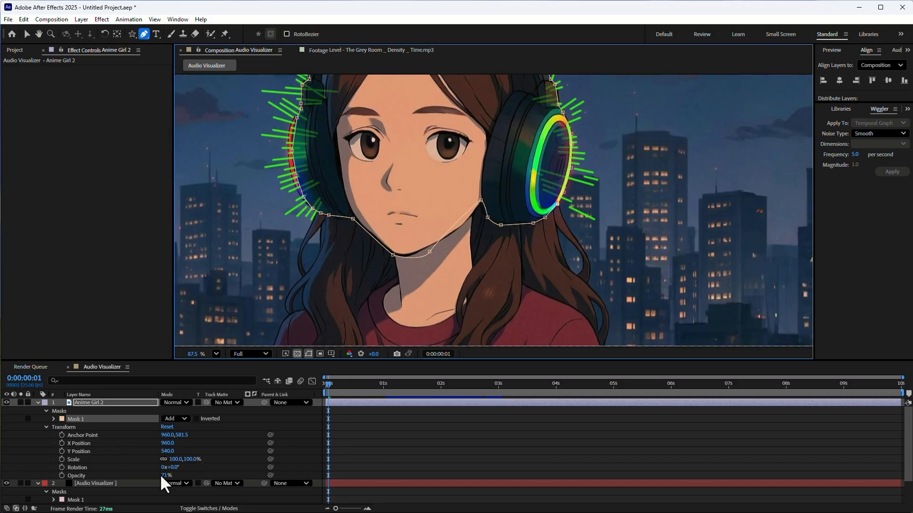
Step: Set the Anime Girl 2 layer's opacity to 100% and deselect the layer
left_click_drag(164, 476, 244, 479)
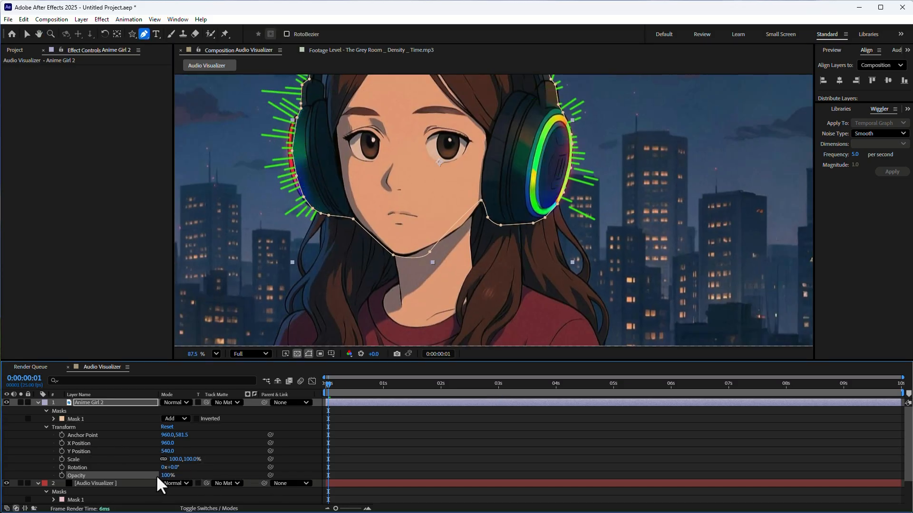
left_click(362, 454)
left_click_drag(453, 140, 434, 214)
left_click(143, 34)
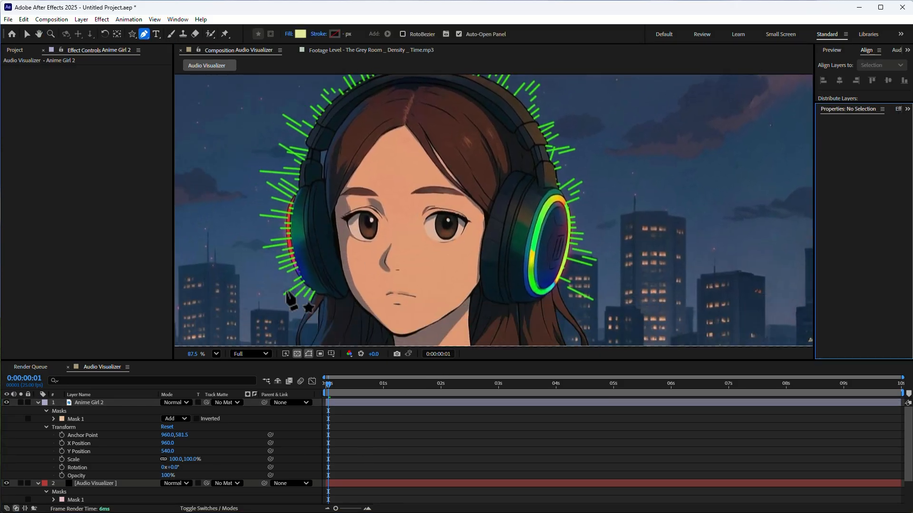
Step: Set the Anime Girl 2 mask's expansion to 5 pixels and its feather to 11 pixels
left_click(52, 418)
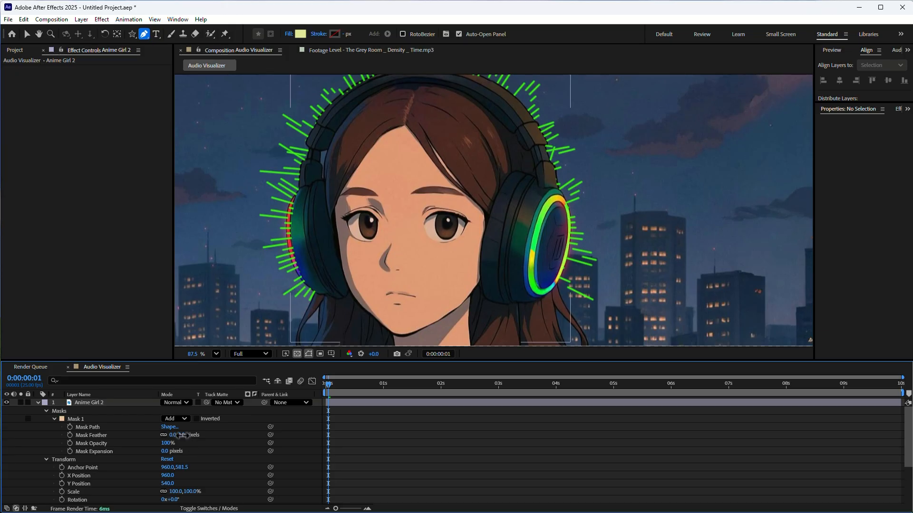
left_click_drag(182, 435, 187, 435)
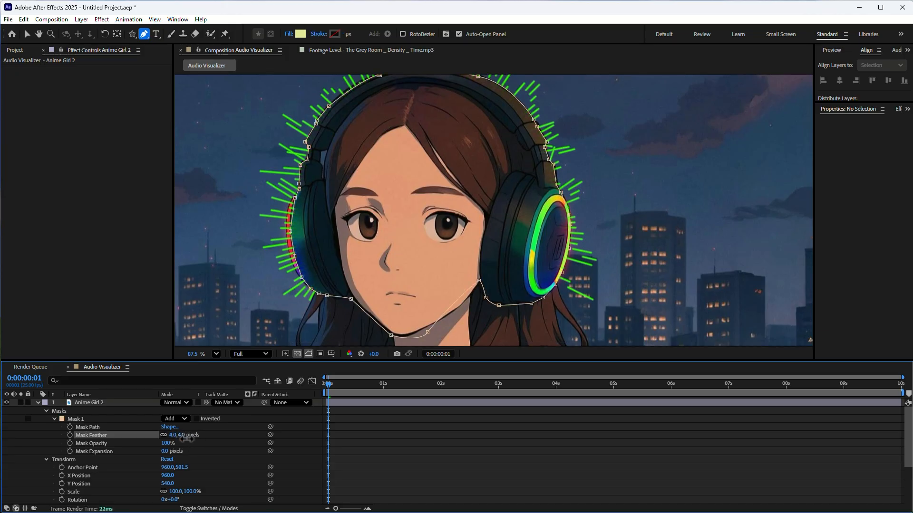
left_click_drag(183, 440, 168, 453)
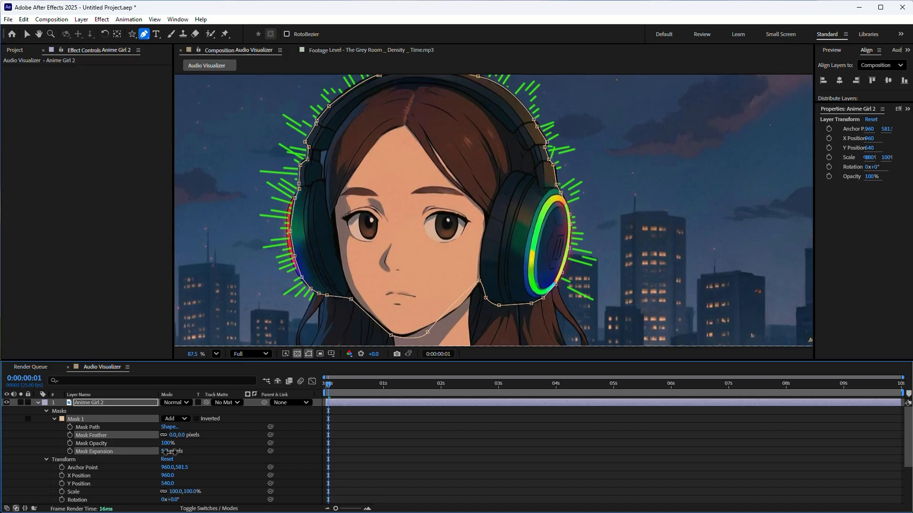
left_click_drag(177, 435, 186, 438)
left_click(504, 438)
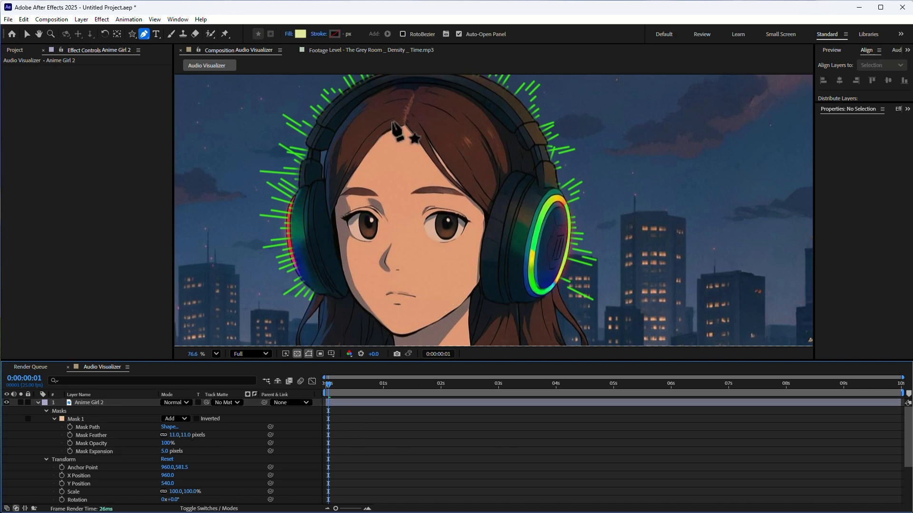
Step: Scrub the timeline to 0:00:00:12 and examine how the waveform sits behind the headphones
scroll(337, 335, "down", 3)
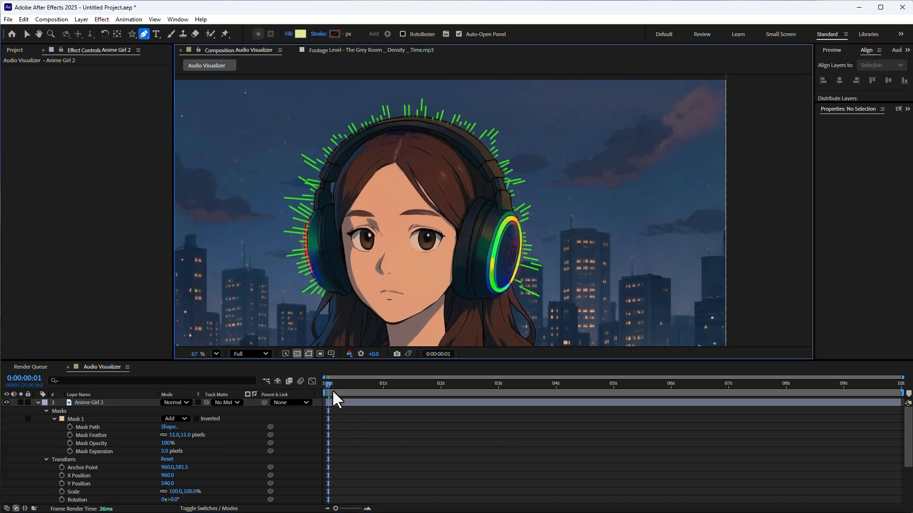
left_click_drag(332, 390, 354, 402)
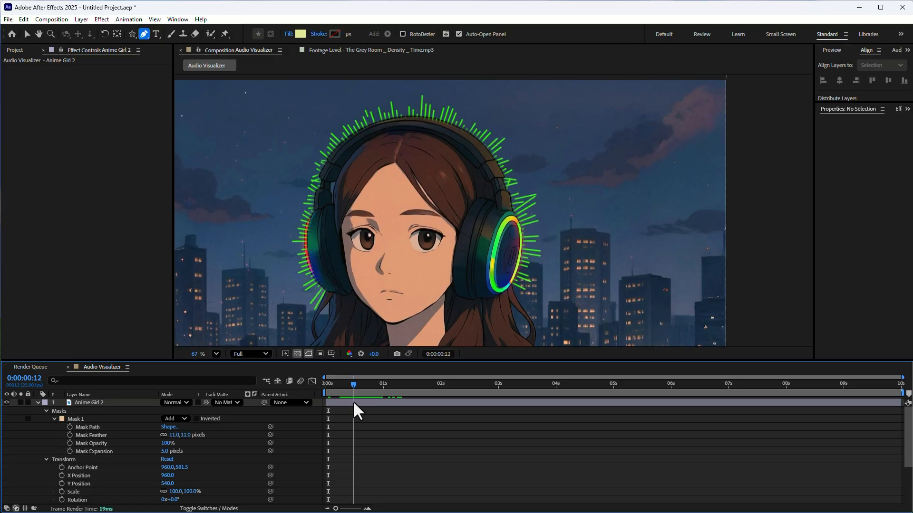
scroll(343, 201, "up", 1)
left_click_drag(398, 165, 432, 202)
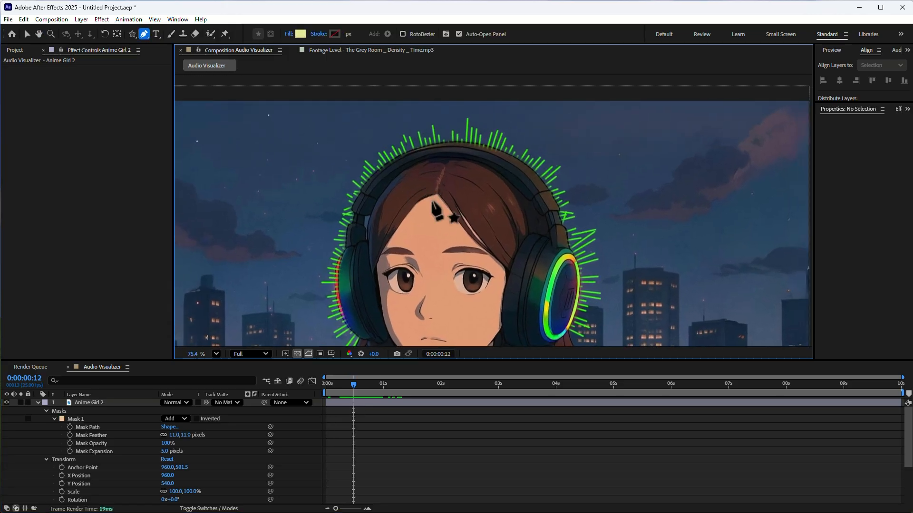
Step: Collapse the properties of the Anime Girl 2 and Audio Visualizer layers, leaving the Audio Visualizer layer selected
left_click(37, 403)
left_click(94, 411)
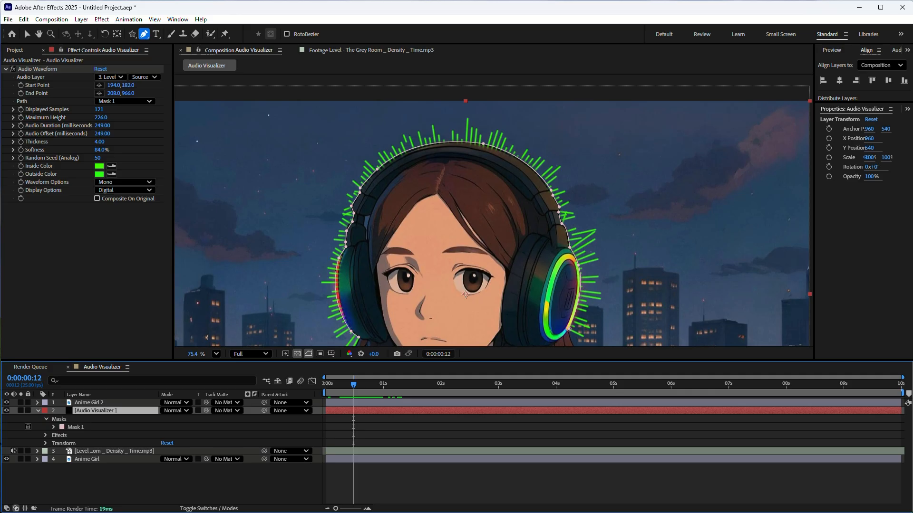
left_click(37, 411)
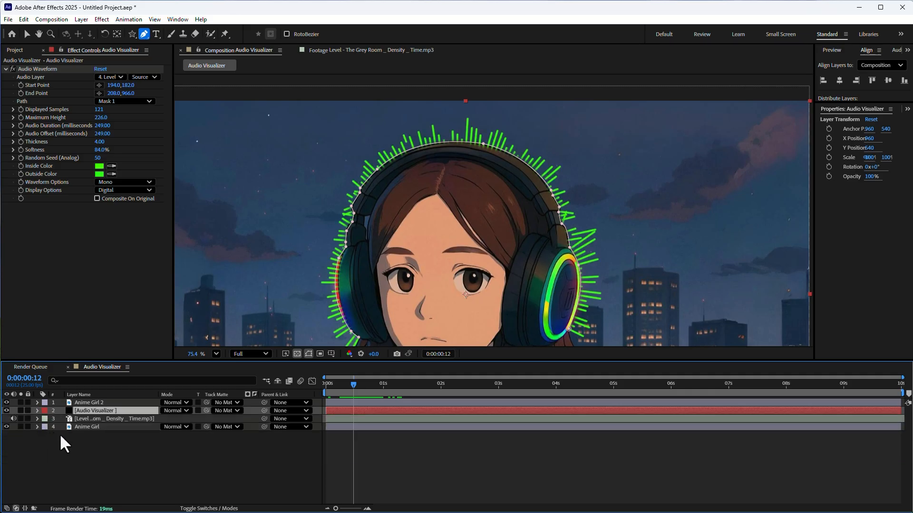
Step: Duplicate the Audio Visualizer layer and set the copy's Audio Waveform inside color to red, FF081F
key("ctrl+d")
left_click(96, 167)
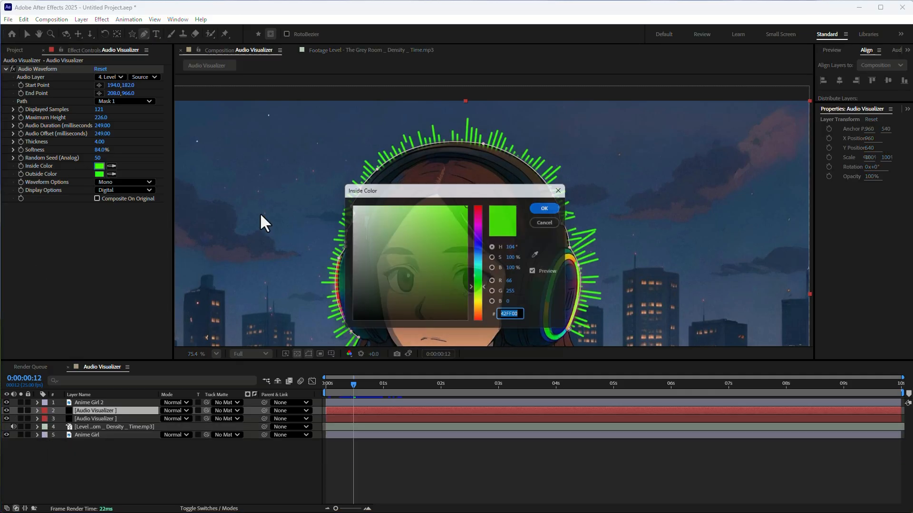
mouse_move(475, 241)
left_mouse_down()
mouse_move(477, 289)
mouse_move(483, 213)
left_mouse_up()
left_click(466, 204)
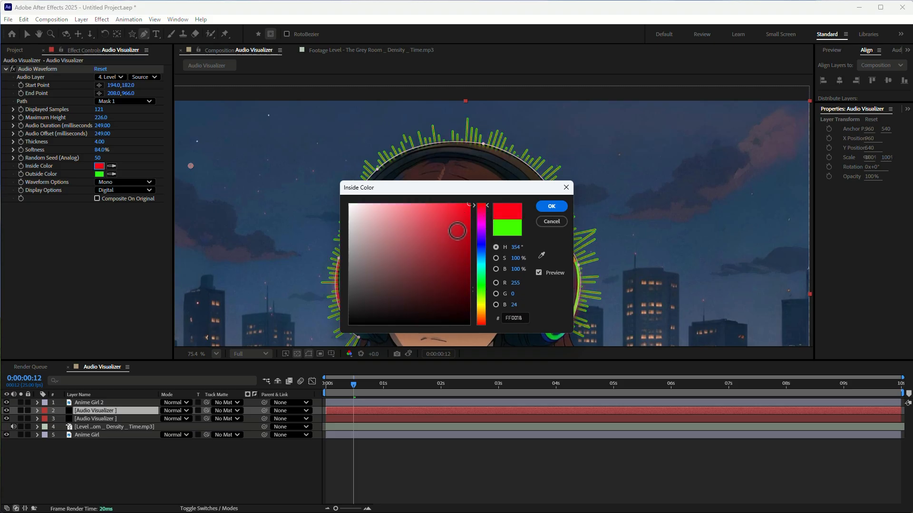
left_click(547, 208)
Step: Set the duplicated Audio Visualizer layer's waveform outside color to red, FF0006
left_click(99, 174)
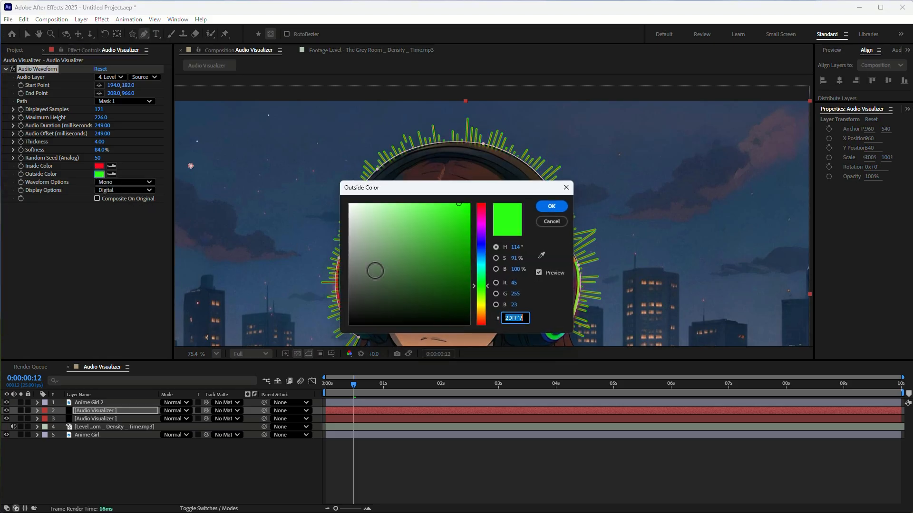
left_click(481, 213)
left_click_drag(482, 219, 483, 203)
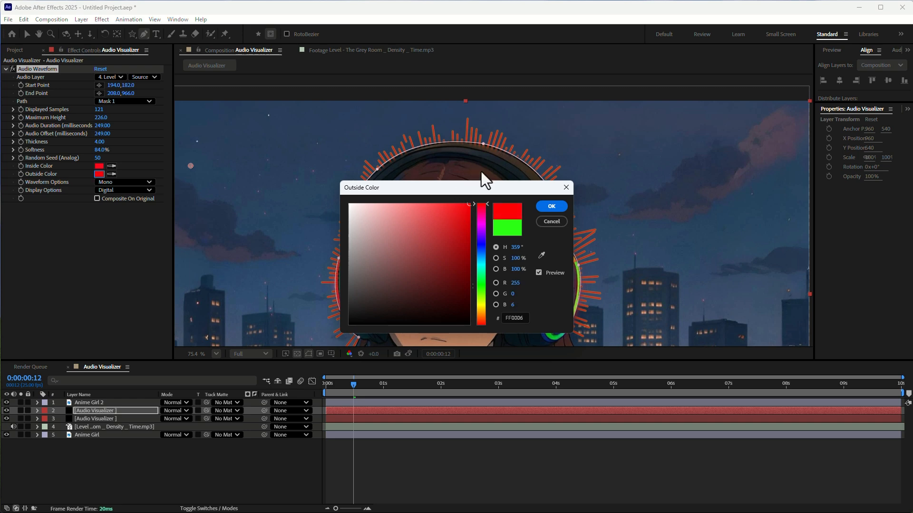
left_click(551, 207)
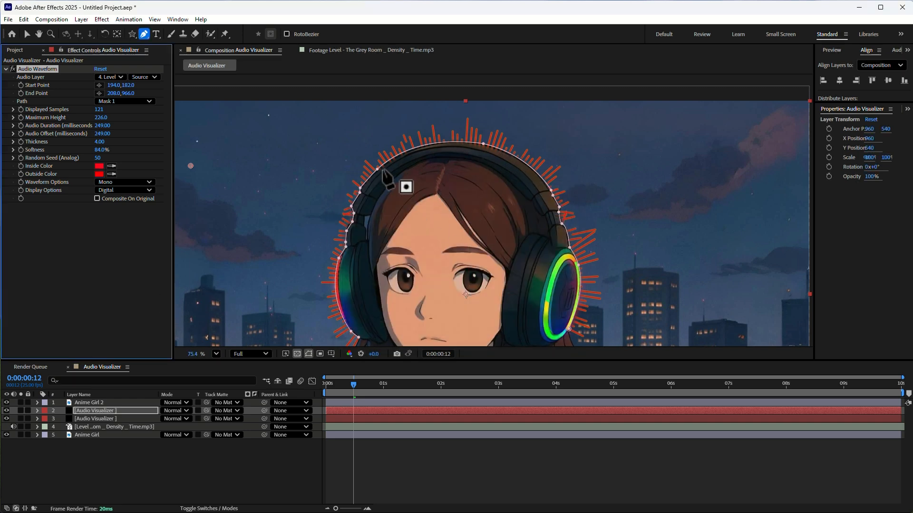
Step: Draw a closed curved mask on the red Audio Visualizer layer around the waveform beside the left ear cup
key("h")
left_click_drag(284, 242, 350, 156)
key("g")
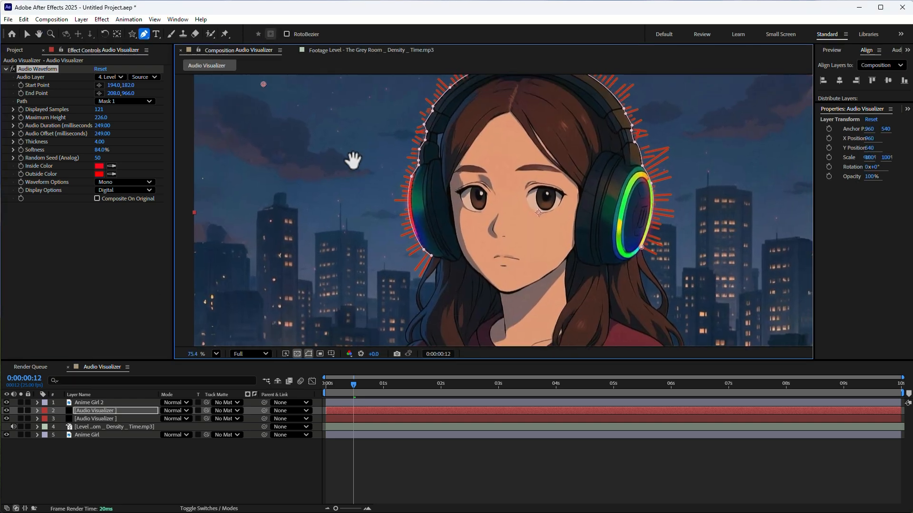
scroll(354, 171, "up", 1)
scroll(304, 142, "down", 1)
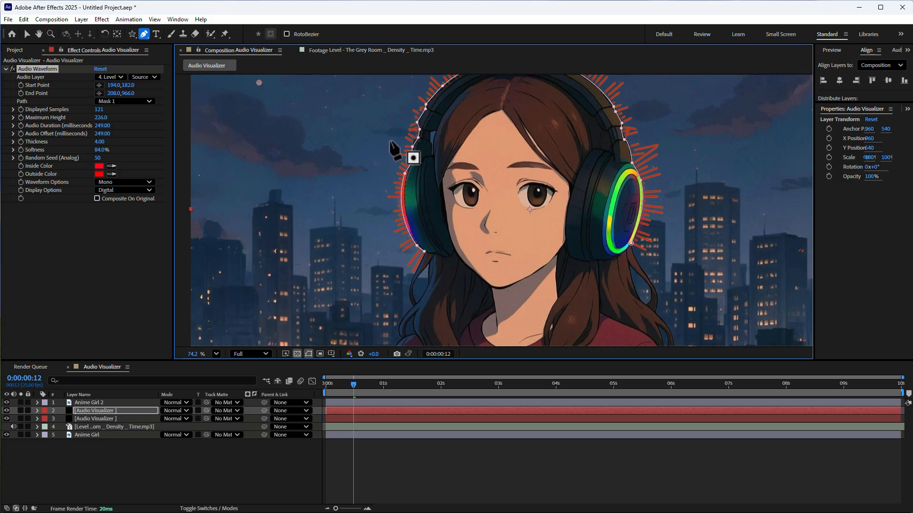
left_click_drag(390, 138, 439, 186)
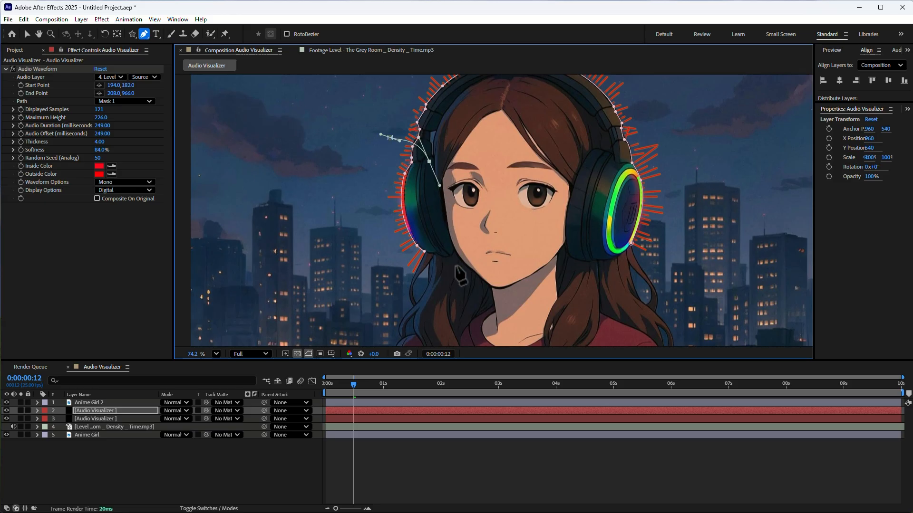
left_click_drag(454, 279, 439, 309)
left_click_drag(349, 285, 343, 244)
left_click_drag(339, 175, 353, 145)
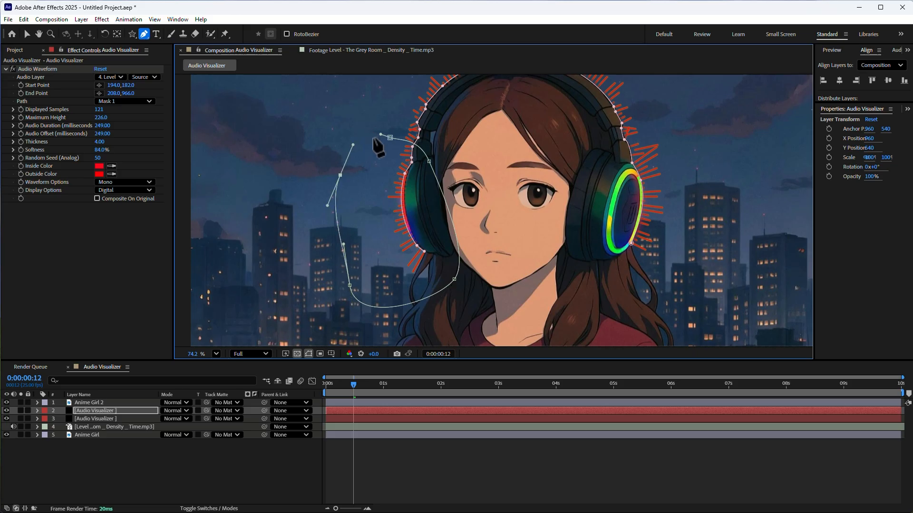
left_click(390, 139)
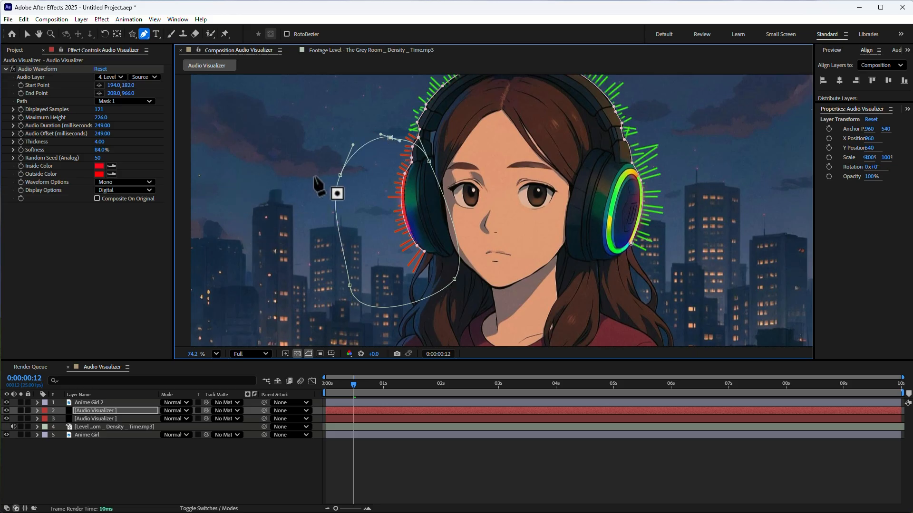
Step: Reshape Mask 2 of the red Audio Visualizer layer to enclose the waveform's left half up to the headband's top centre, and collapse the layer
scroll(312, 170, "up", 1)
scroll(313, 170, "down", 1)
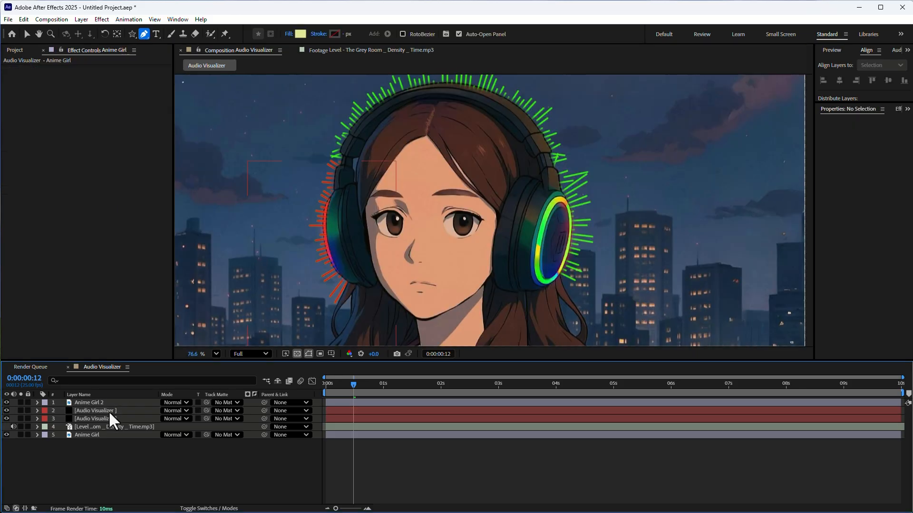
left_click(122, 410)
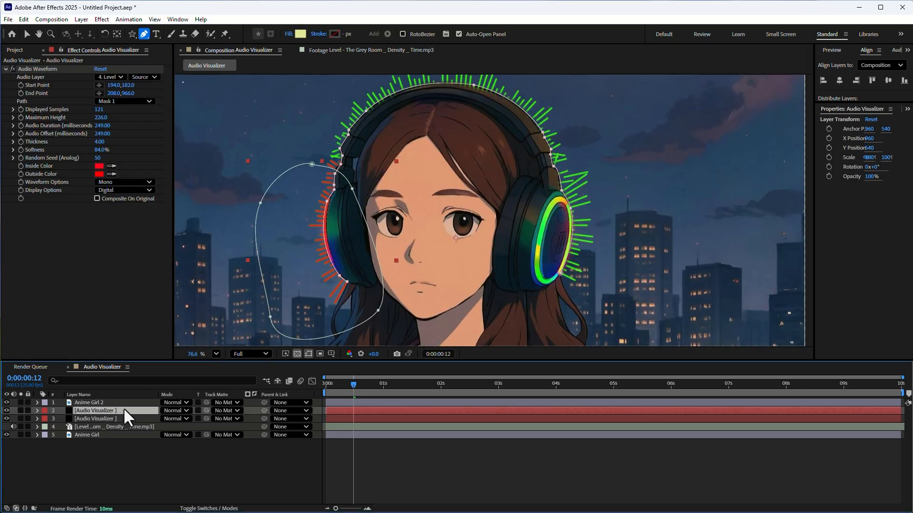
left_click(37, 410)
left_click(44, 418)
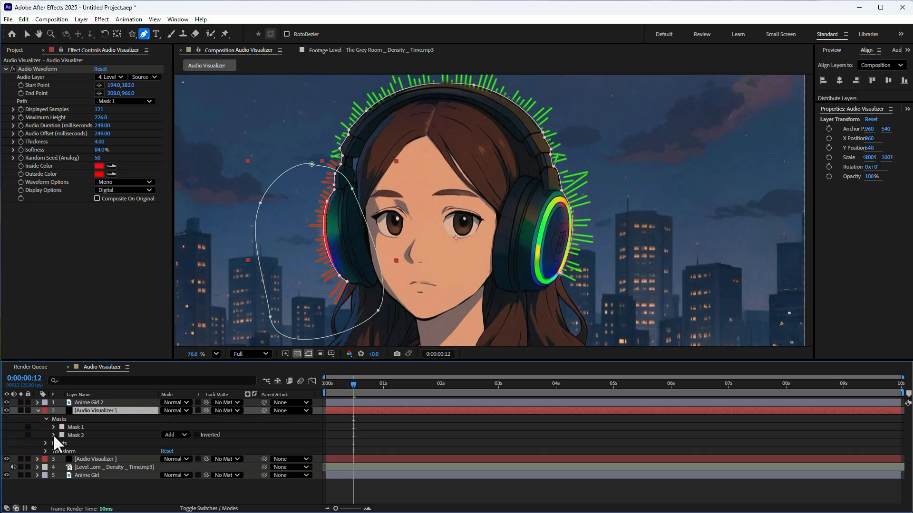
left_click(53, 435)
left_click(95, 467)
left_click_drag(307, 140, 413, 116)
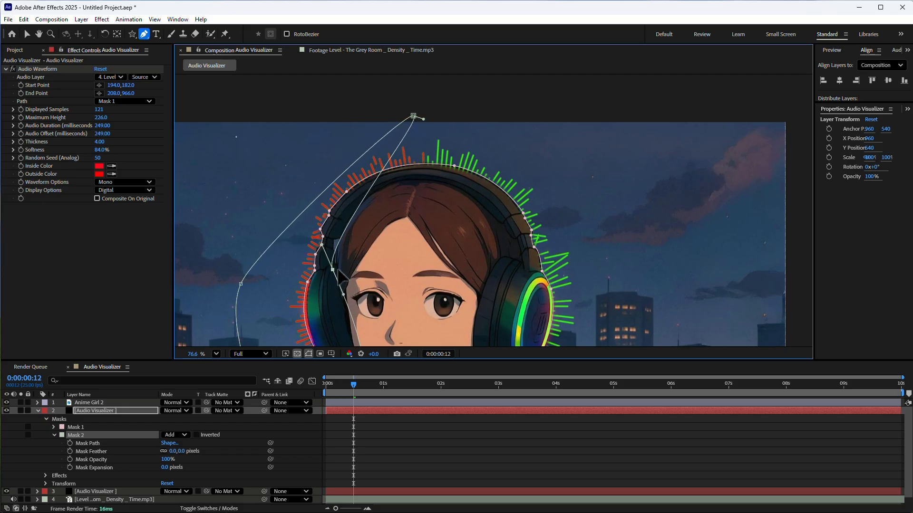
left_click_drag(332, 270, 410, 263)
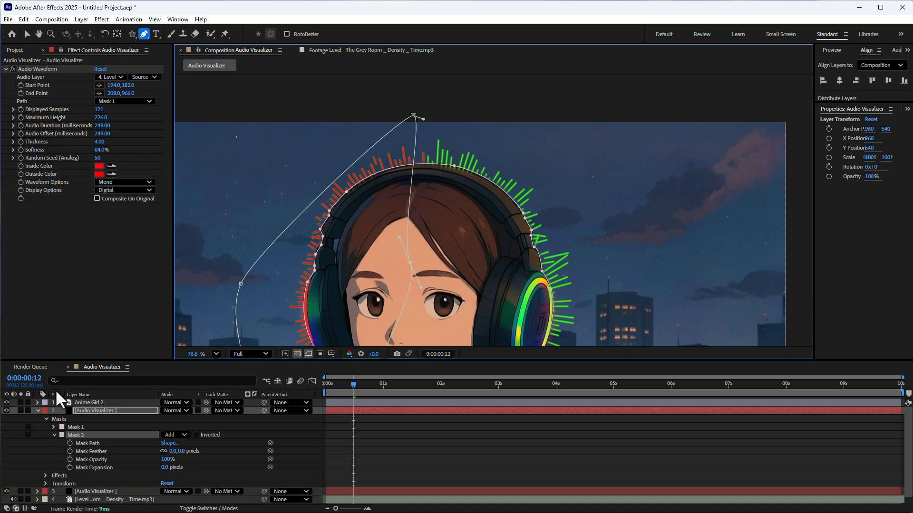
left_click(37, 410)
left_click(147, 473)
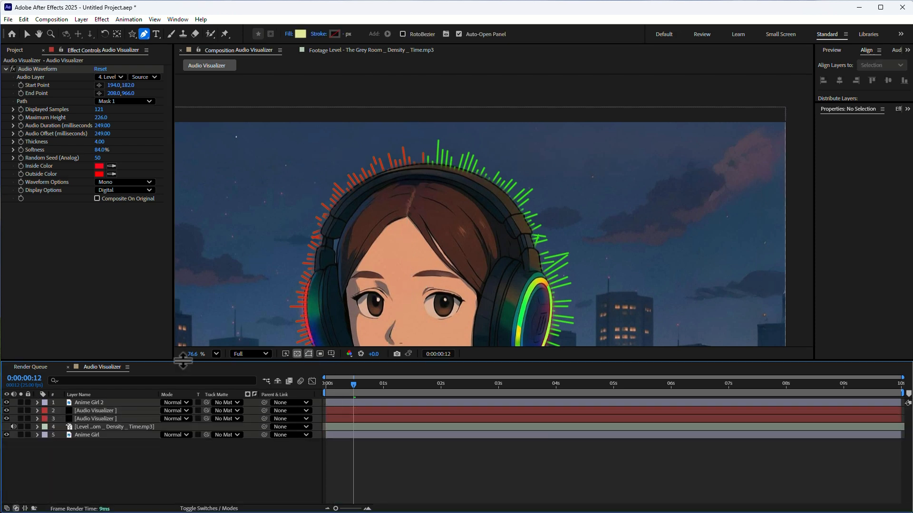
Step: Preview the composition from 0:00:00:00 at 50% magnification and examine the two-color waveform, ending back at the start
left_click(216, 353)
left_click(232, 368)
left_click(333, 384)
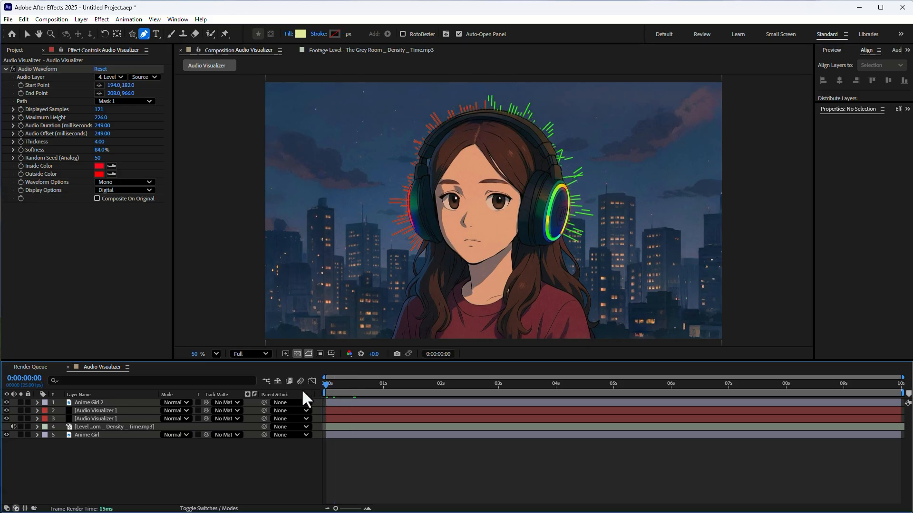
key("space")
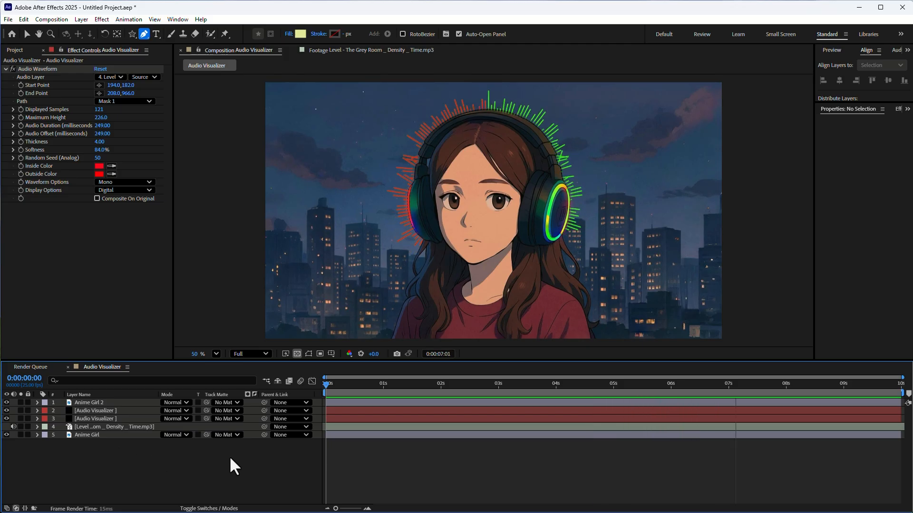
left_click(371, 386)
left_click_drag(371, 387, 309, 399)
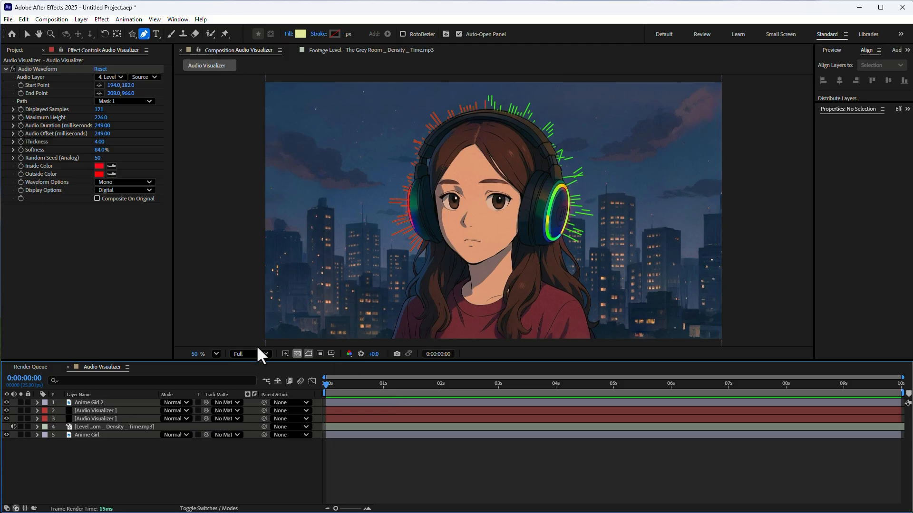
Step: Pre-compose the two Audio Visualizer layers as Pre-comp 1 and turn on Collapse Transformations for it
left_click(93, 404)
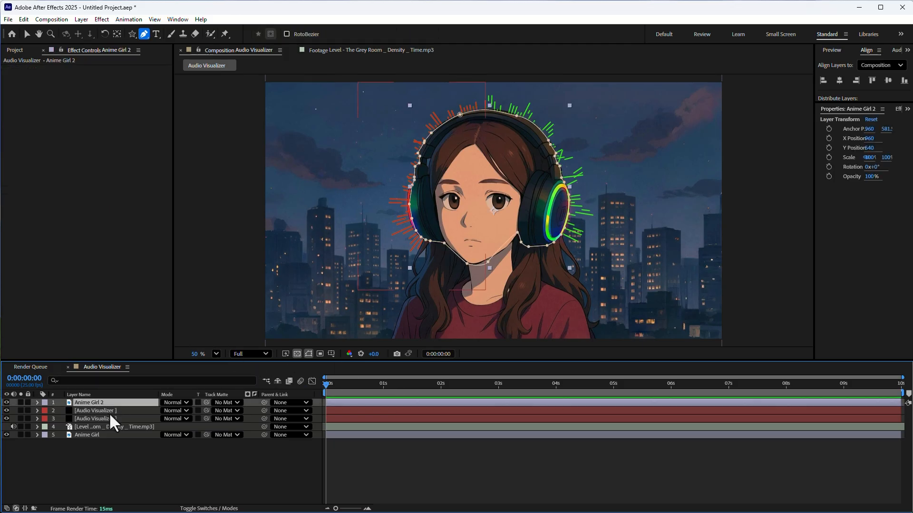
left_click(107, 411)
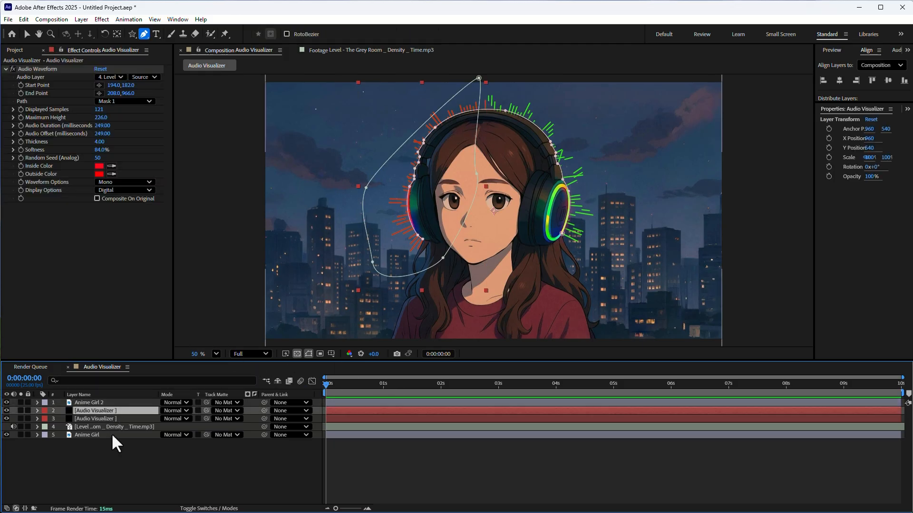
left_click(109, 419)
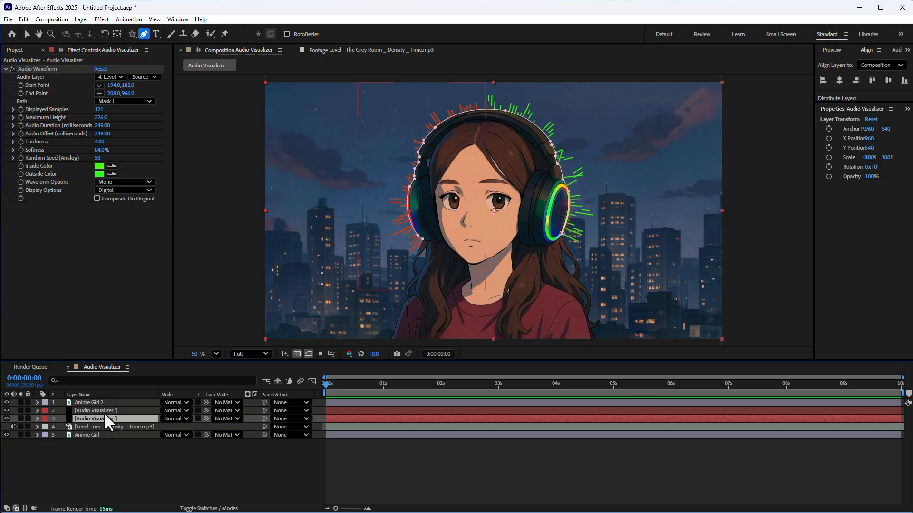
left_click(102, 410, "ctrl")
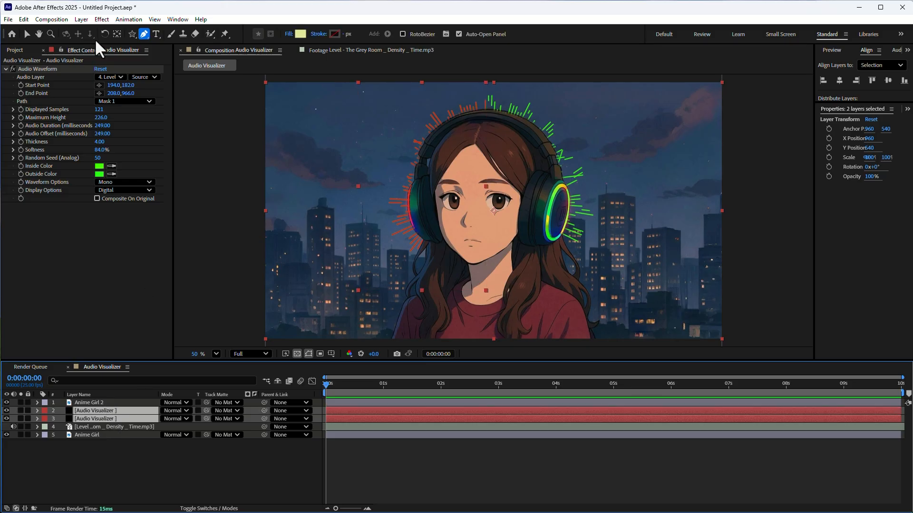
left_click(82, 19)
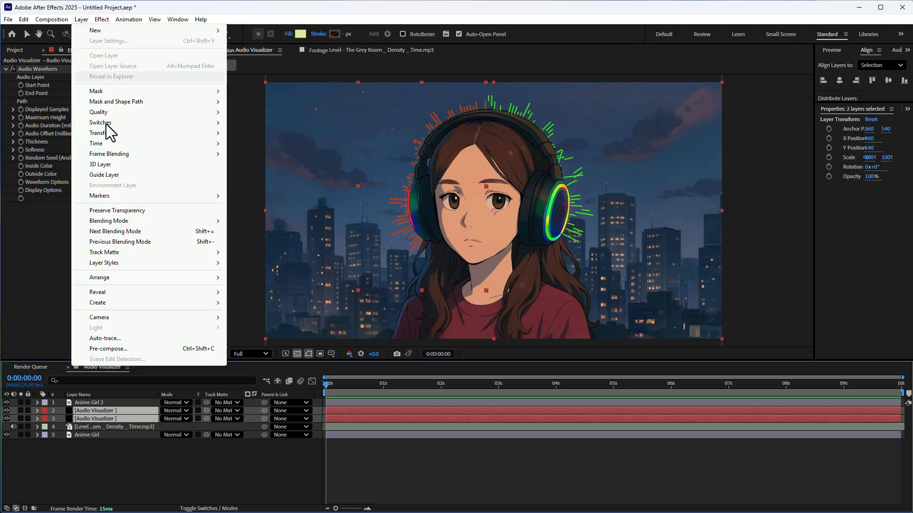
left_click(122, 349)
left_click(502, 330)
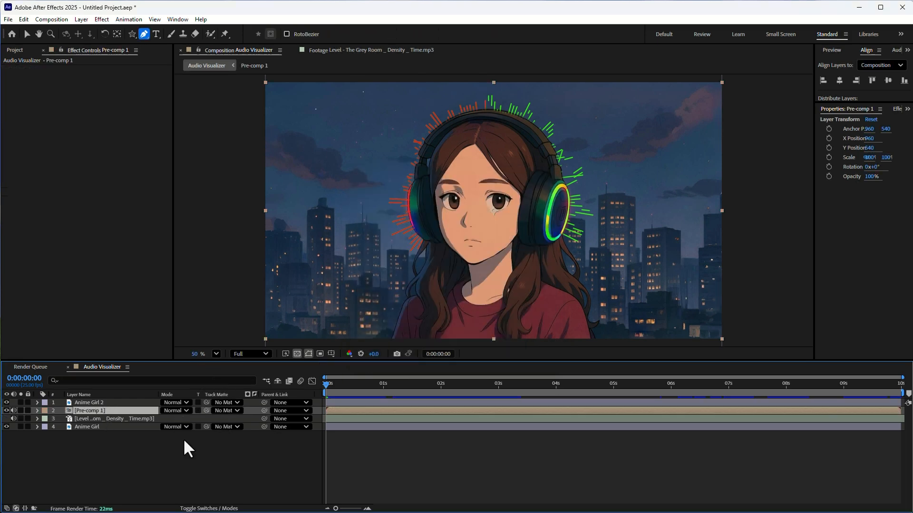
left_click(209, 508)
left_click(170, 410)
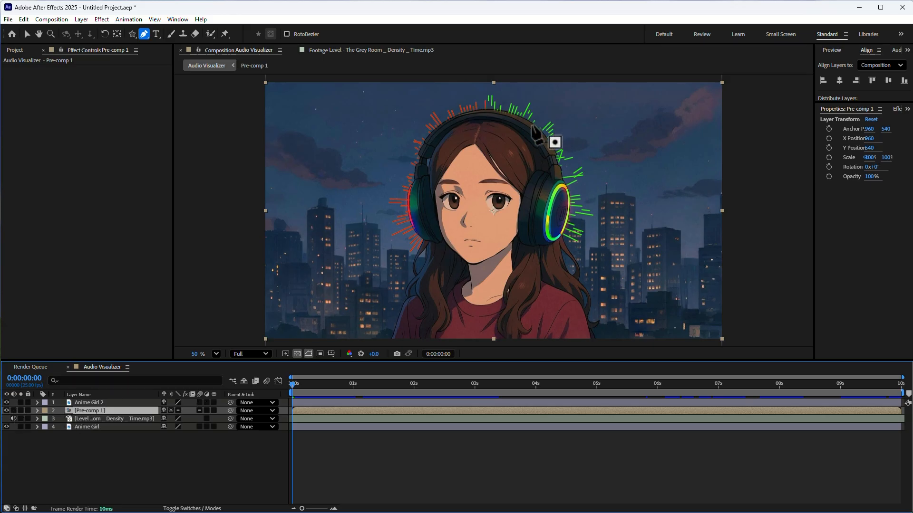
Step: Apply the Deep Glow 2 effect to Pre-comp 1 and set its radius to 50
left_click(81, 19)
left_click(78, 19)
left_click(102, 19)
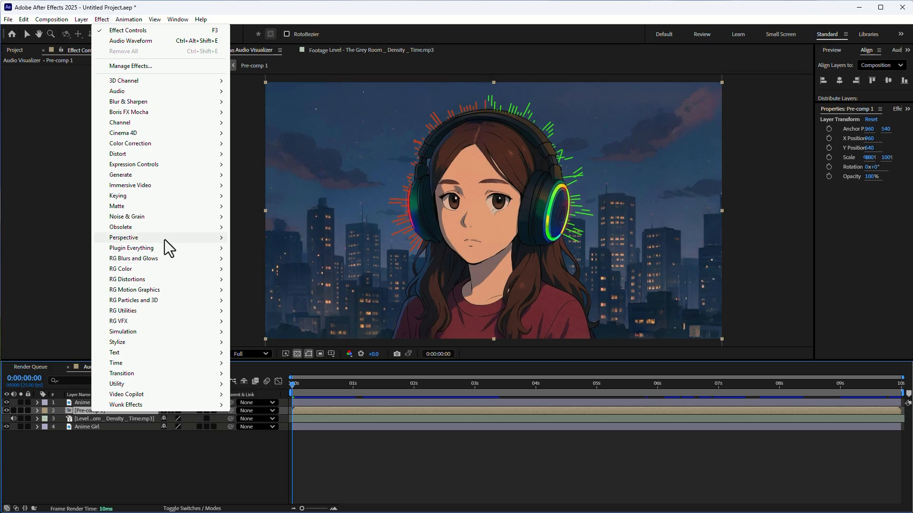
mouse_move(164, 257)
left_click(247, 248)
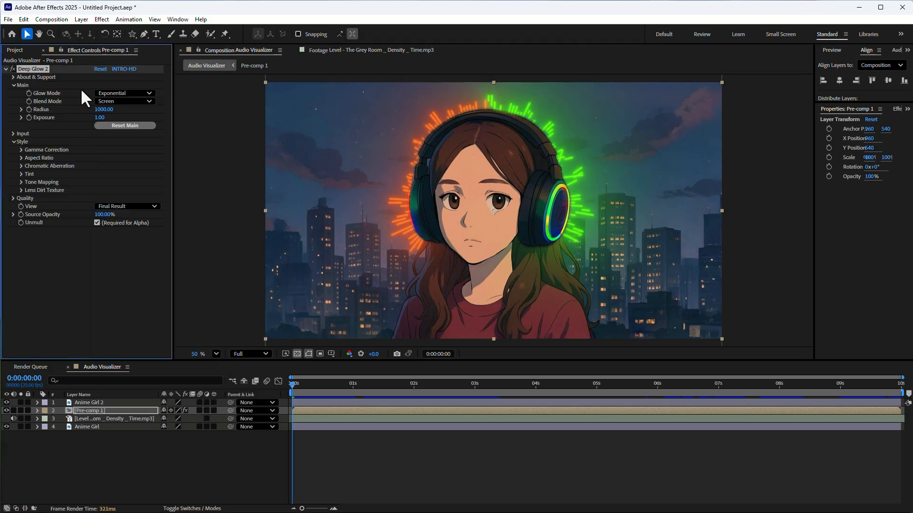
left_click(103, 110)
type("50")
key("Return")
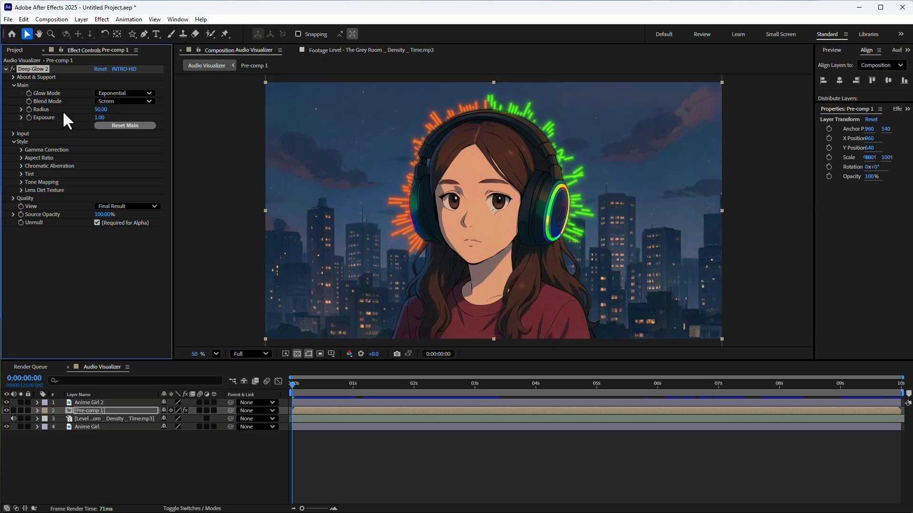
left_click(101, 20)
mouse_move(157, 176)
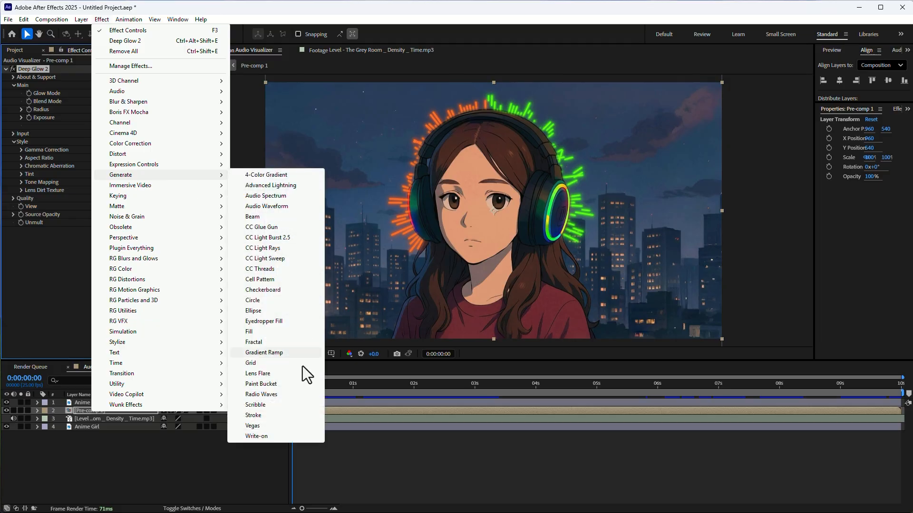
mouse_move(139, 342)
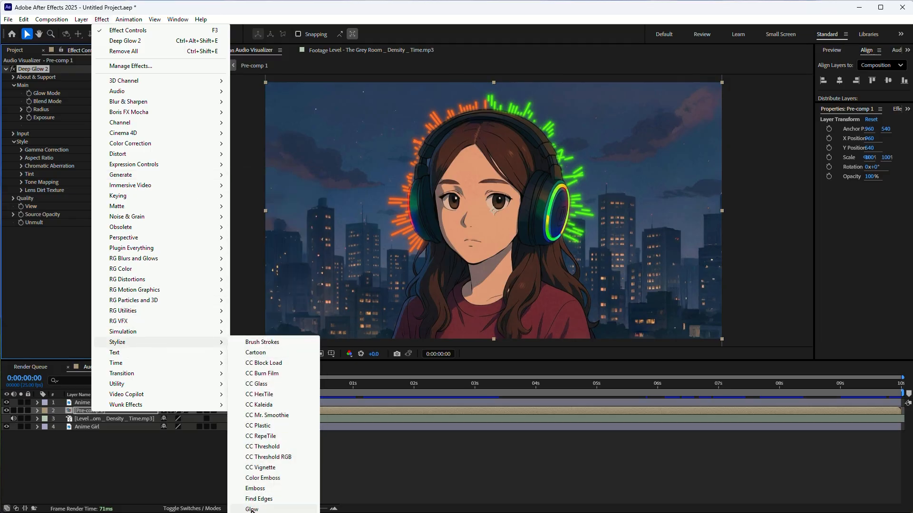
left_click(375, 468)
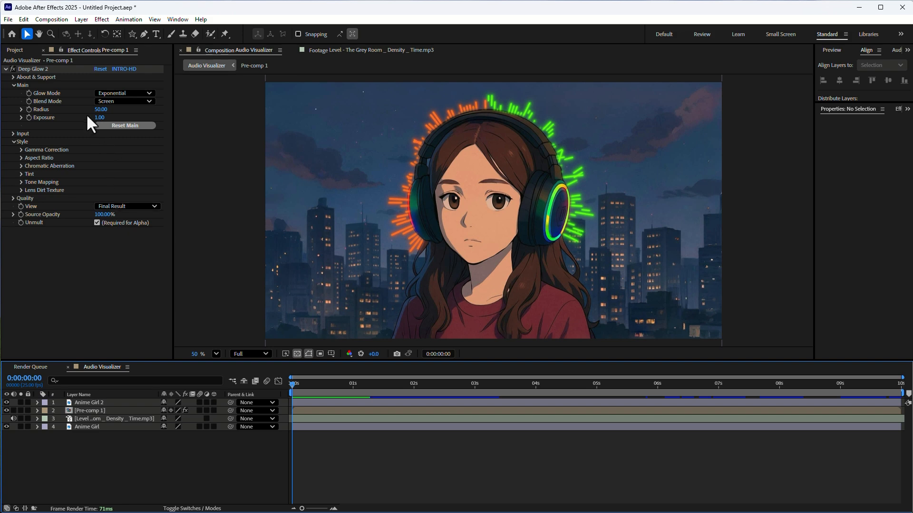
Step: Remove the Deep Glow 2 effect from Pre-comp 1
left_click(98, 117)
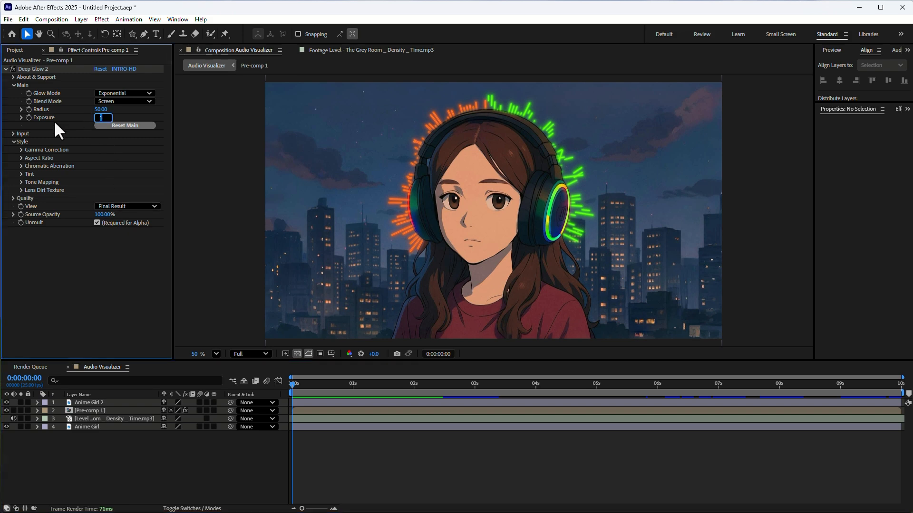
left_click(38, 69)
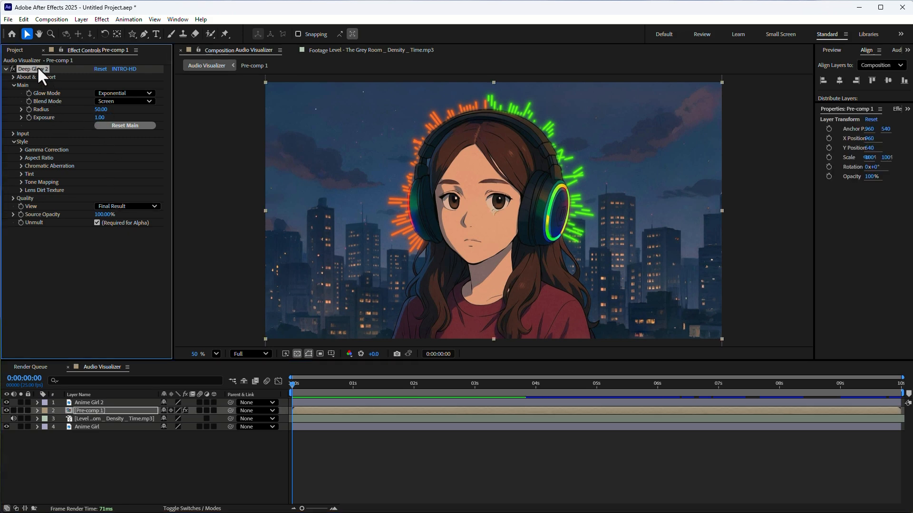
key("Delete")
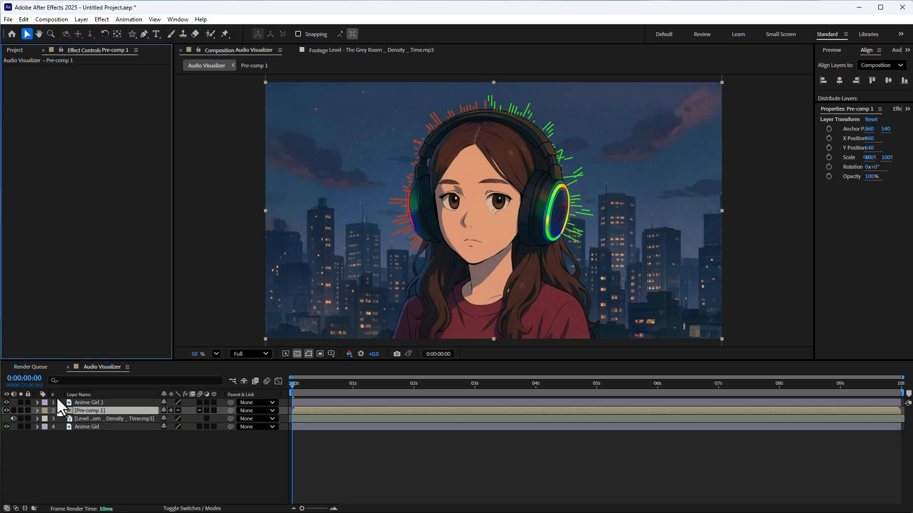
Step: Undo the pre-composition of the two Audio Visualizer layers along with its Collapse Transformations setting
key("ctrl+z")
key("ctrl+z")
key("ctrl+z")
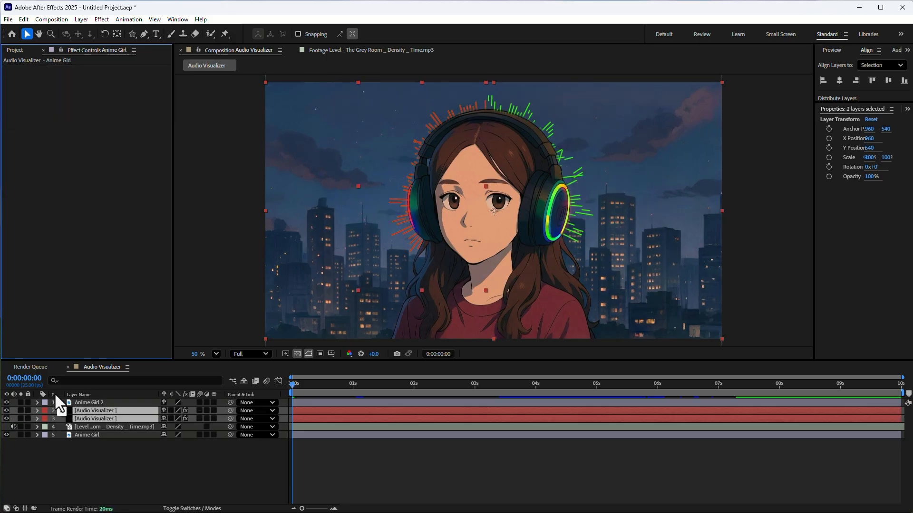
Step: Try the Deep Glow 2 effect on the green Audio Visualizer layer alone, and remove it again
left_click(153, 432)
left_click(105, 418)
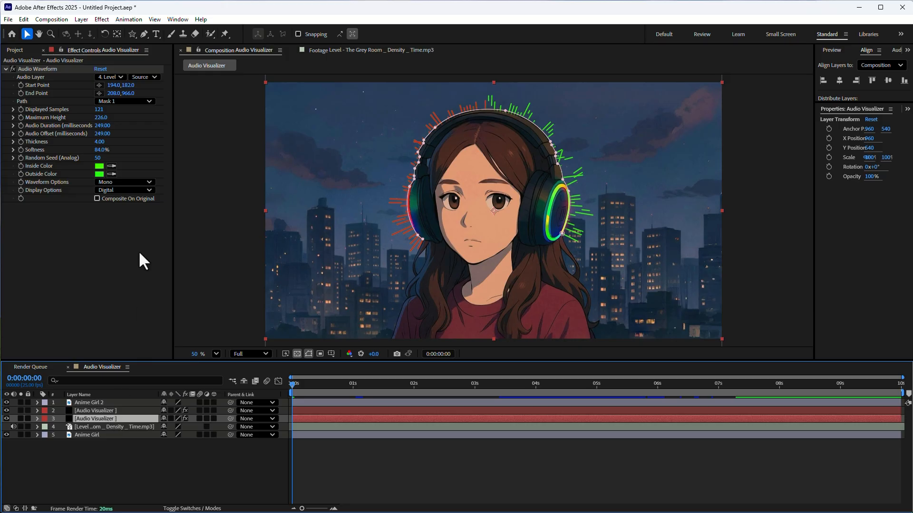
left_click(79, 19)
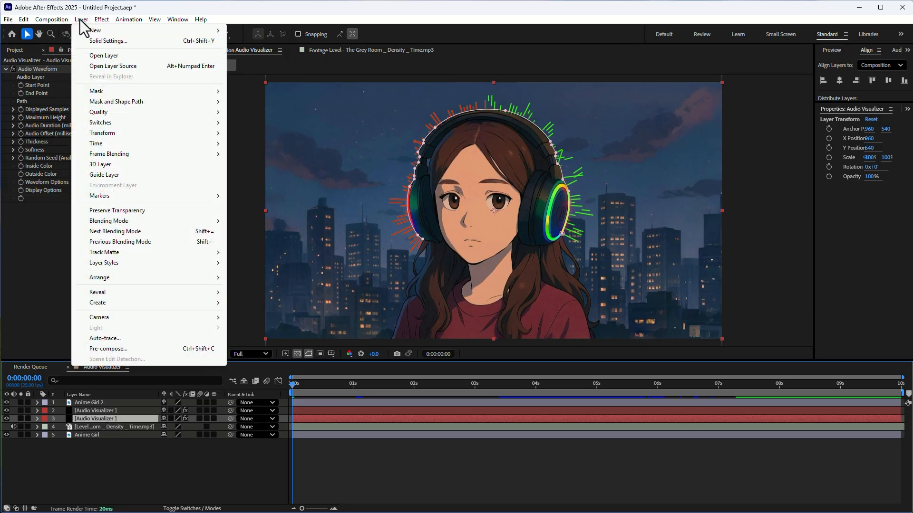
mouse_move(92, 21)
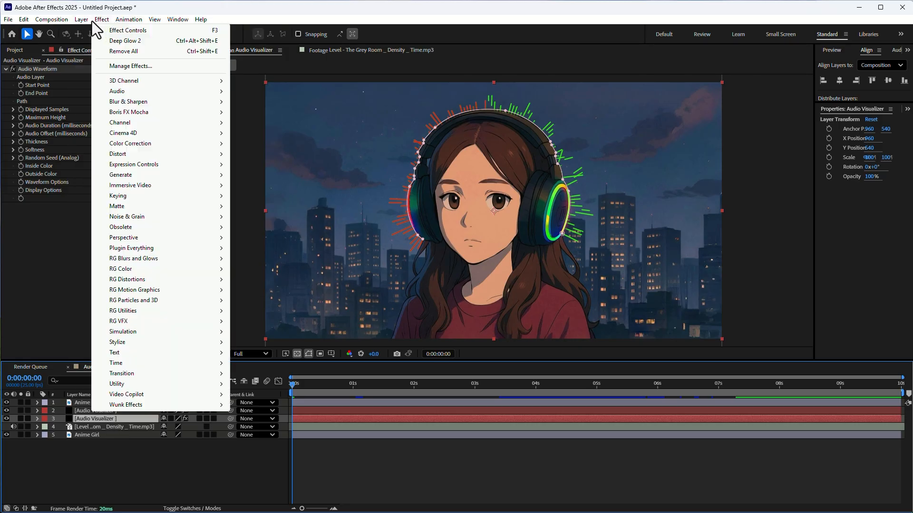
left_click(110, 38)
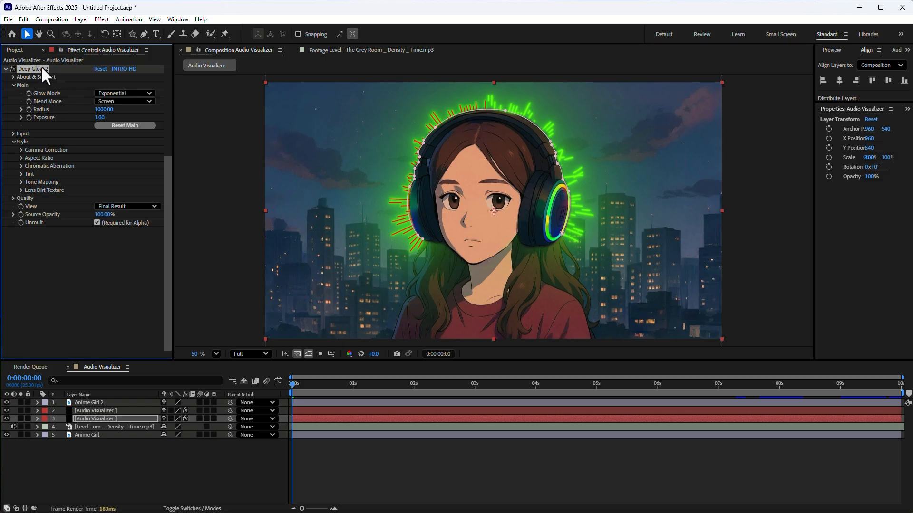
key("Delete")
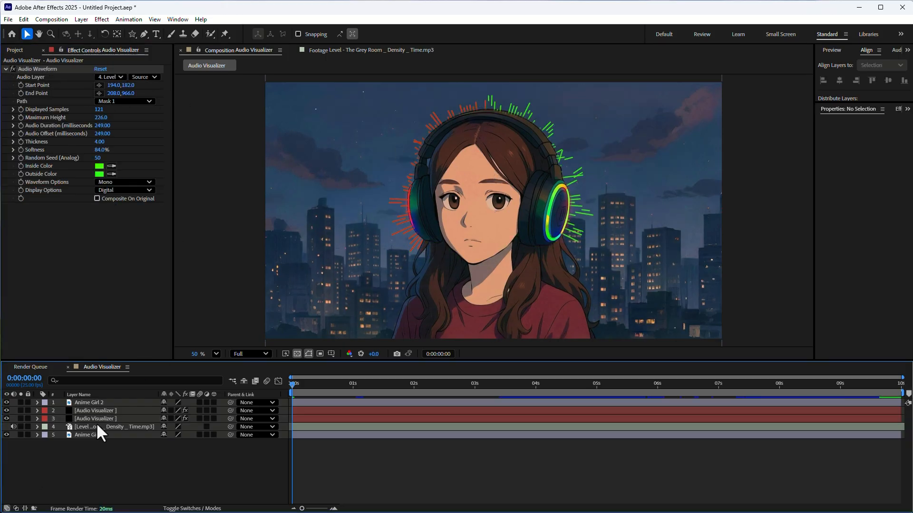
Step: Pre-compose the two Audio Visualizer layers as Pre-comp 1, moving all attributes into the new composition
left_click(102, 410)
left_click(102, 418, "shift")
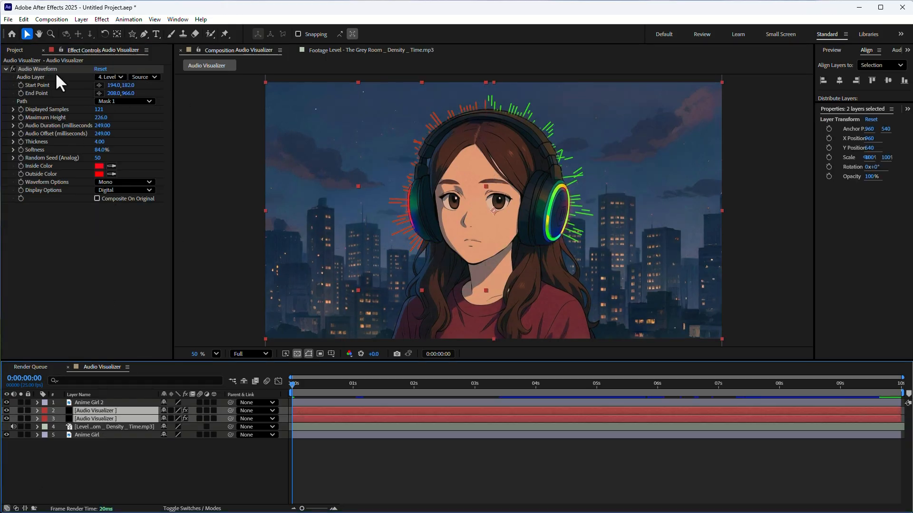
left_click(87, 17)
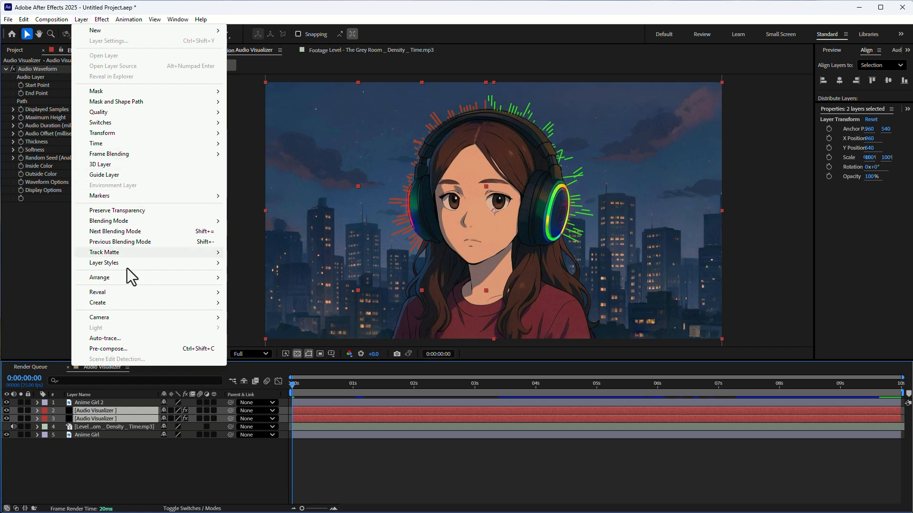
left_click(123, 348)
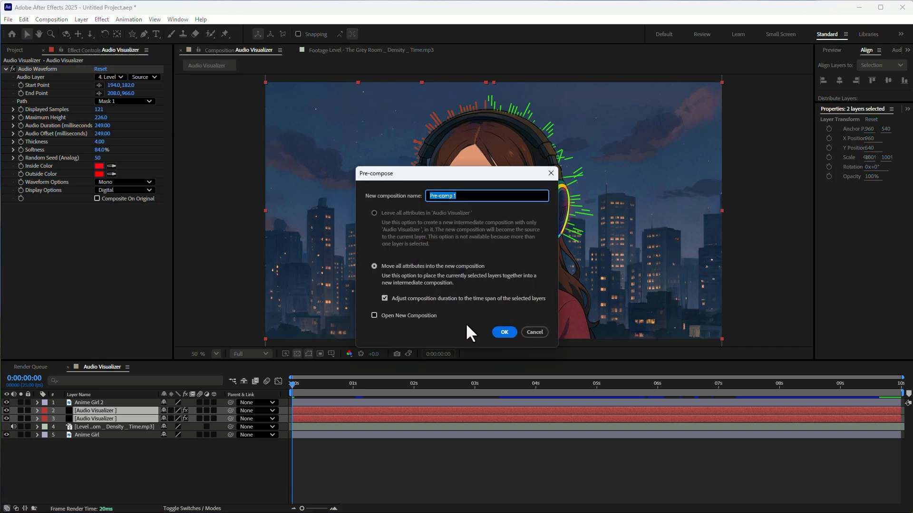
left_click(511, 332)
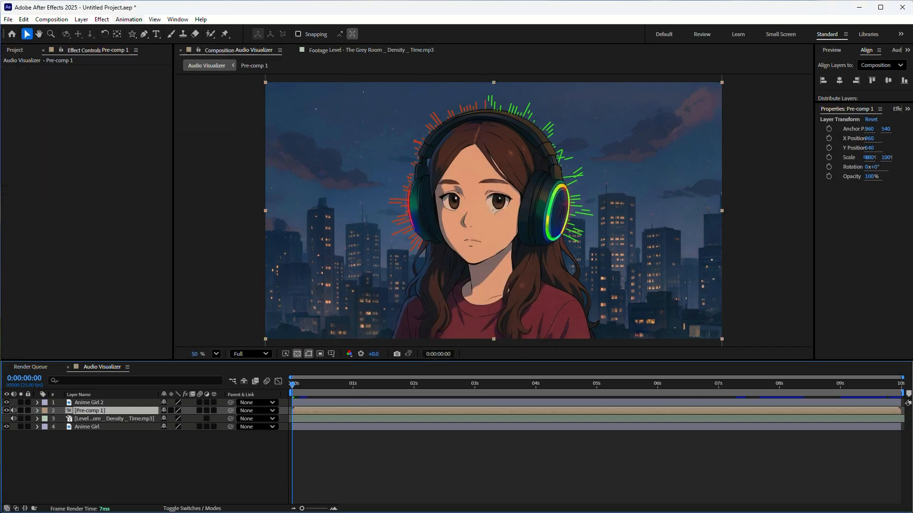
Step: Apply the Deep Glow 2 effect to Pre-comp 1 and set its blend mode to Add
left_click(101, 22)
left_click(112, 42)
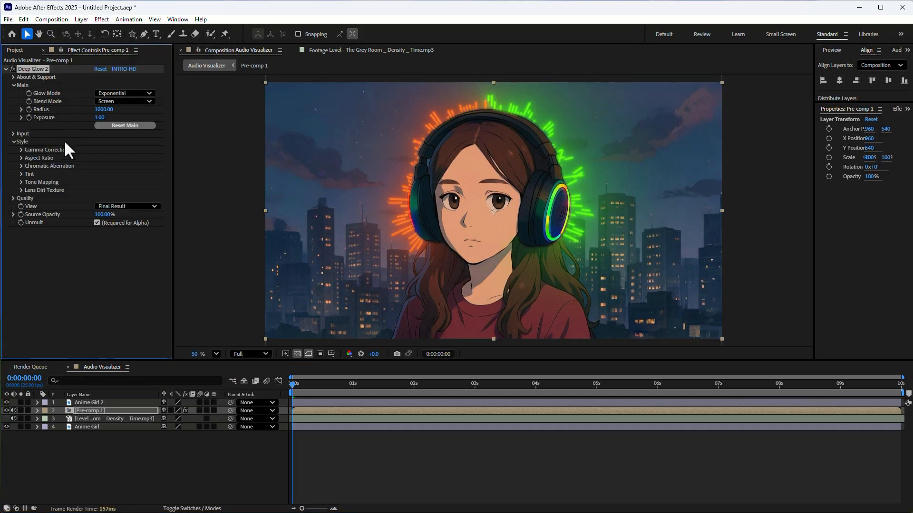
left_click(109, 102)
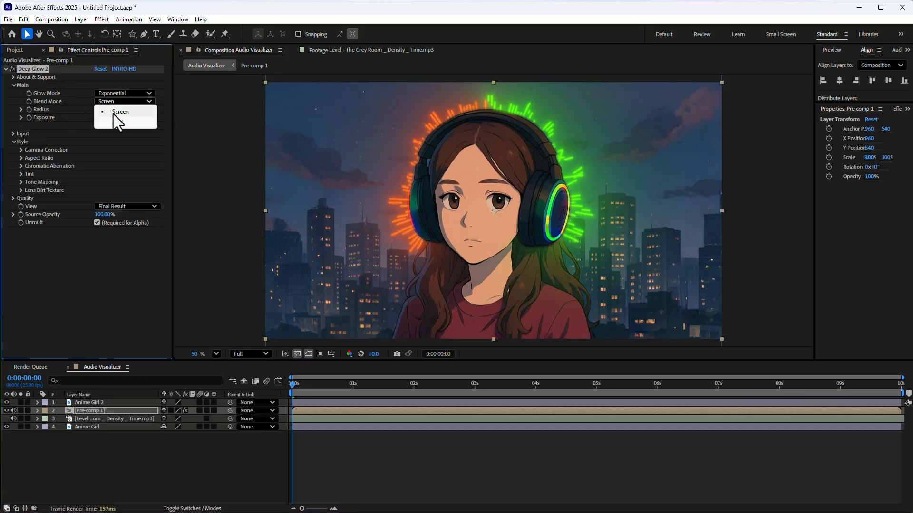
left_click(113, 119)
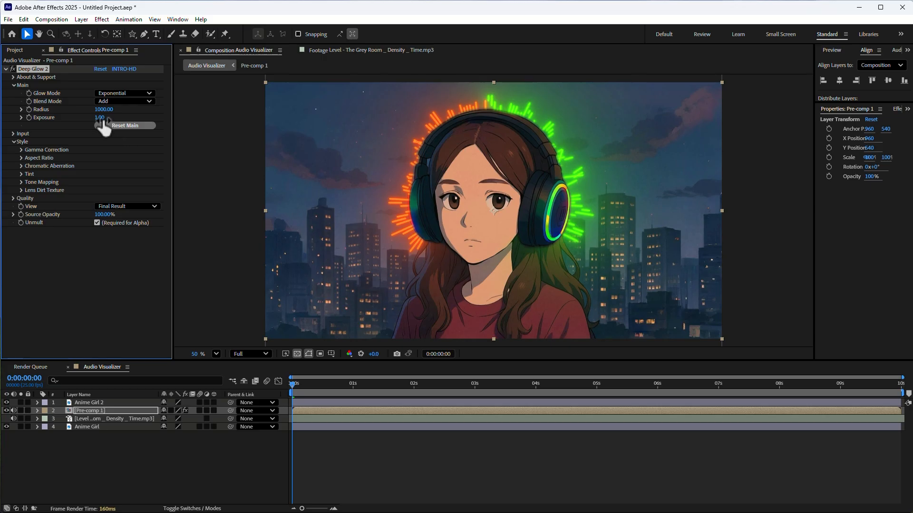
Step: Set the Deep Glow 2 exposure to 0.50 and its radius to 500
left_click(100, 117)
type("0")
key("Return")
type("5")
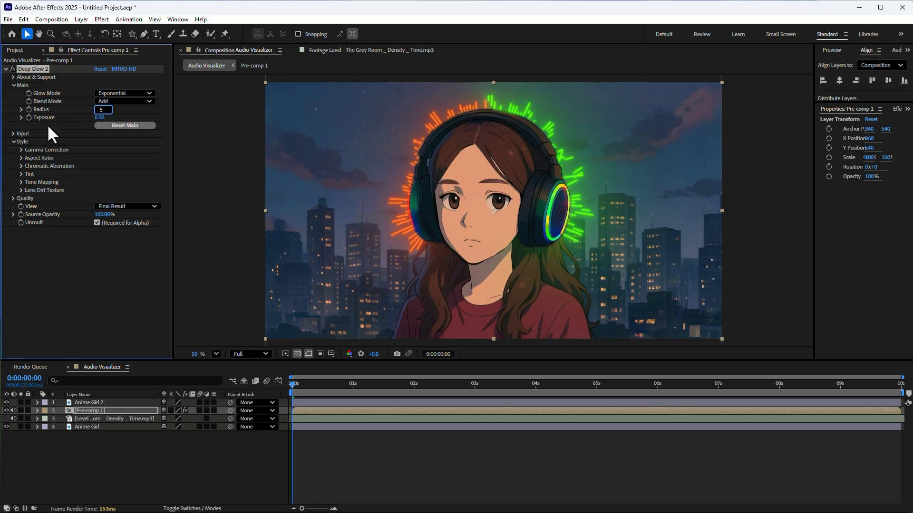
type("0")
key("Return")
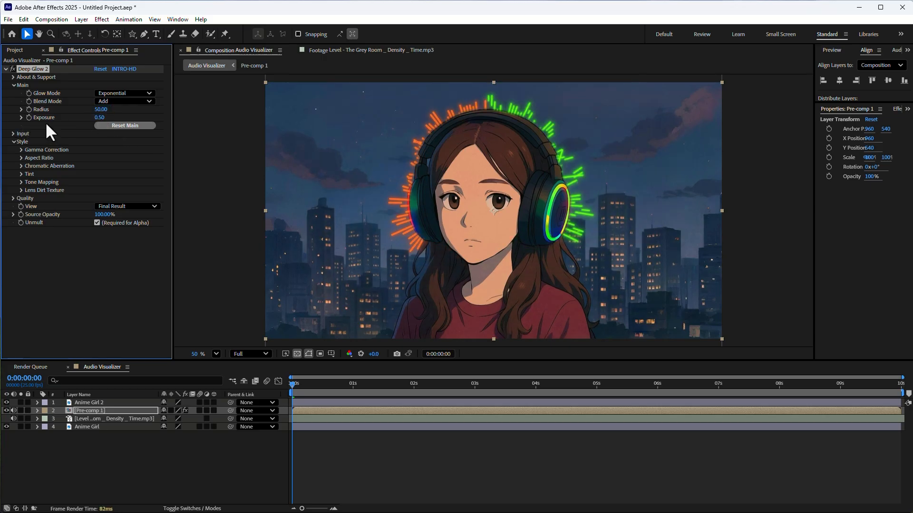
left_click(103, 109)
type("500")
key("Return")
Step: Preview the composition from the start and scrub through it to examine the glowing waveform's motion around the headphones
left_click_drag(305, 387, 382, 387)
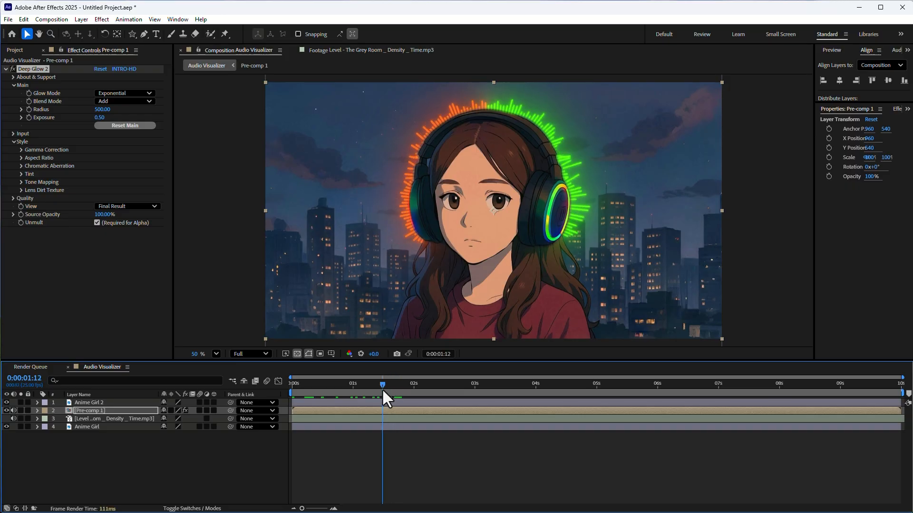
left_click(218, 456)
key("Home")
key("space")
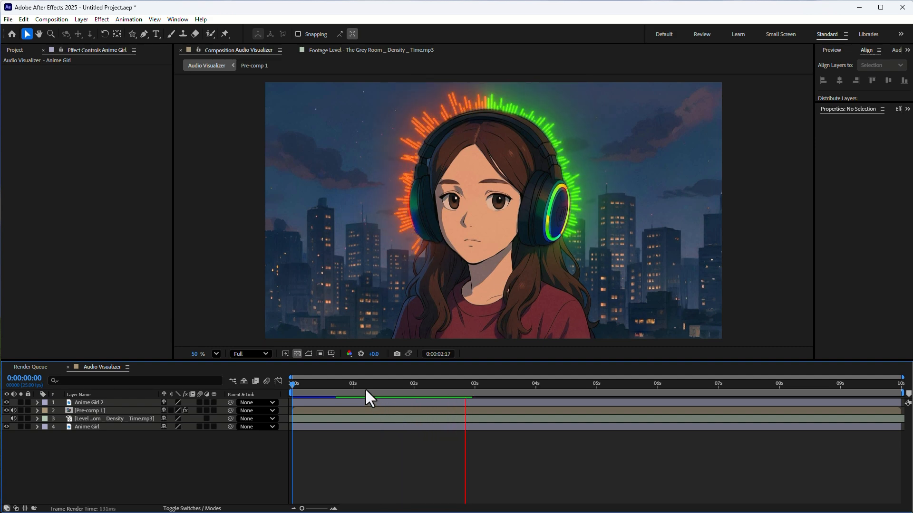
left_click_drag(365, 387, 285, 393)
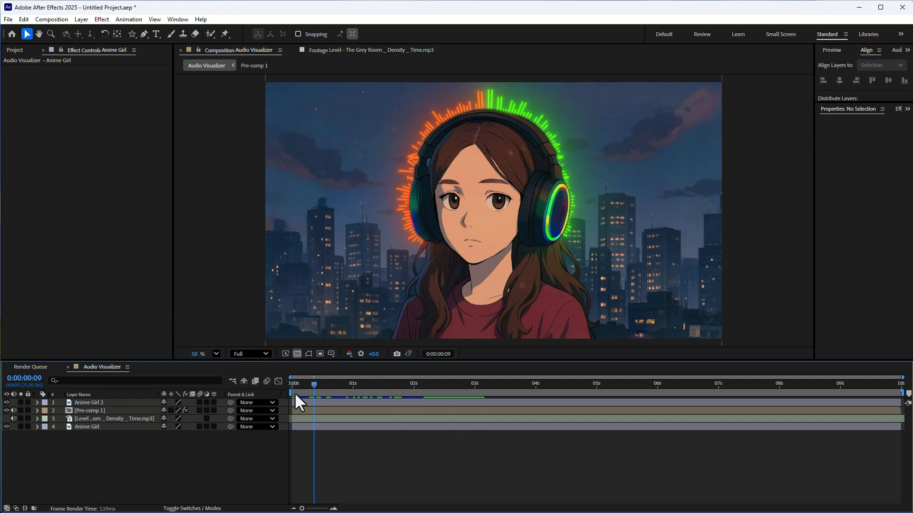
left_click(308, 354)
key("space")
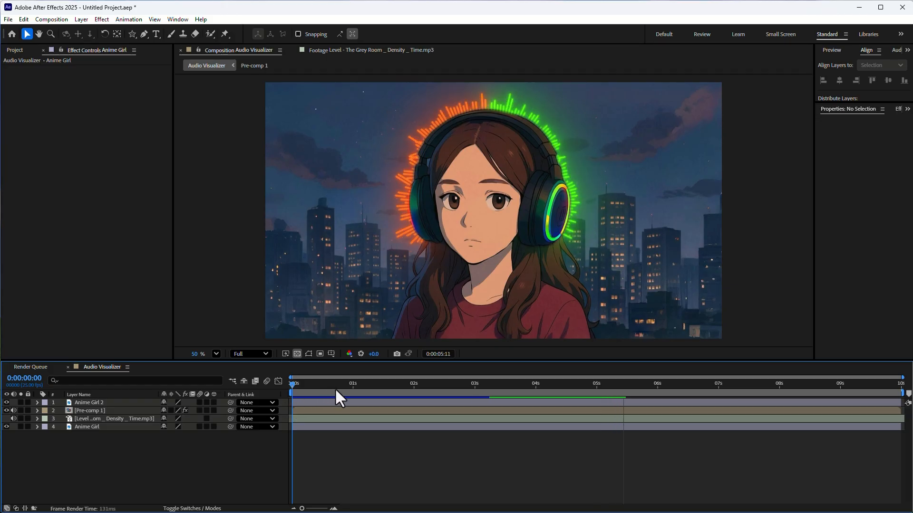
key("space")
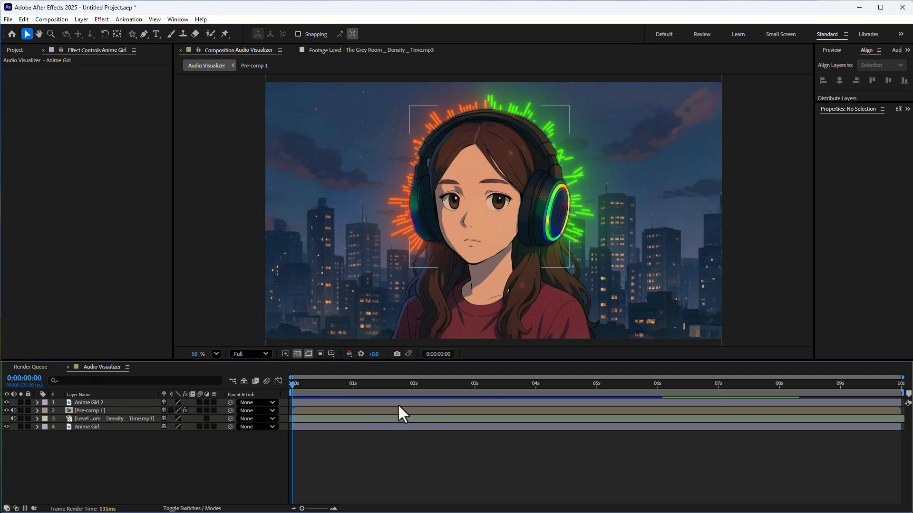
left_click_drag(324, 388, 350, 384)
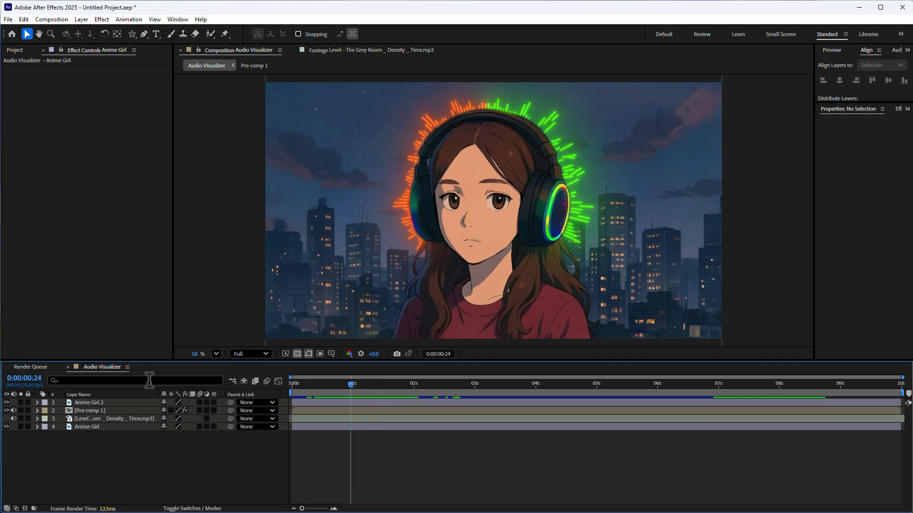
Step: Open Pre-comp 1 and compare the Audio Waveform settings of its red and green Audio Visualizer layers
left_click(98, 427)
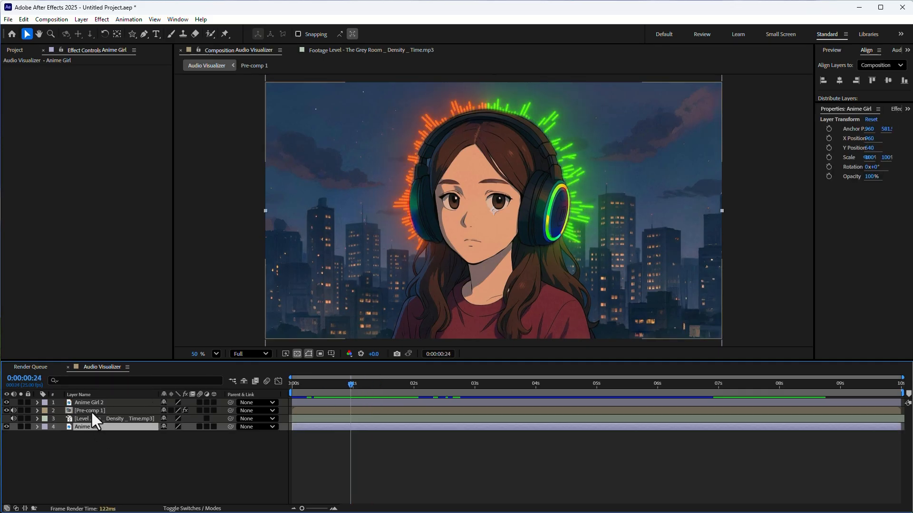
double_click(86, 411)
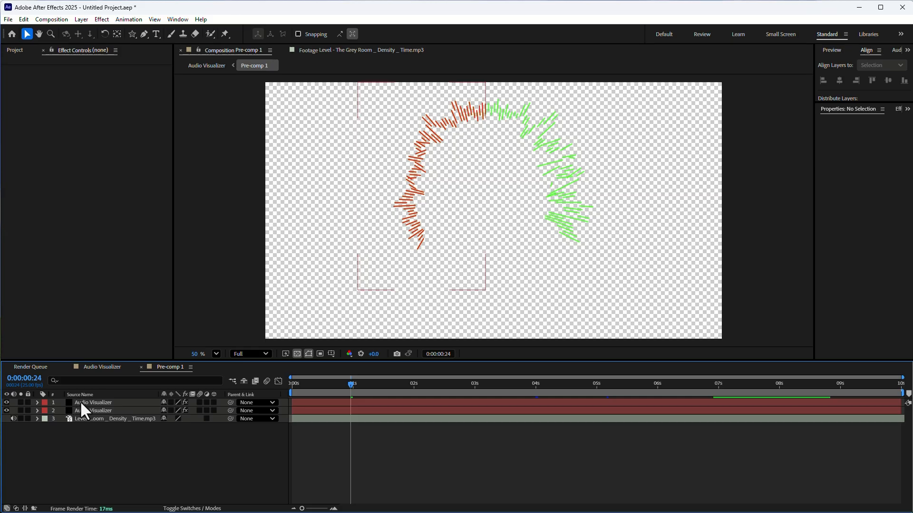
left_click(80, 402)
left_click(83, 410)
left_click(82, 401)
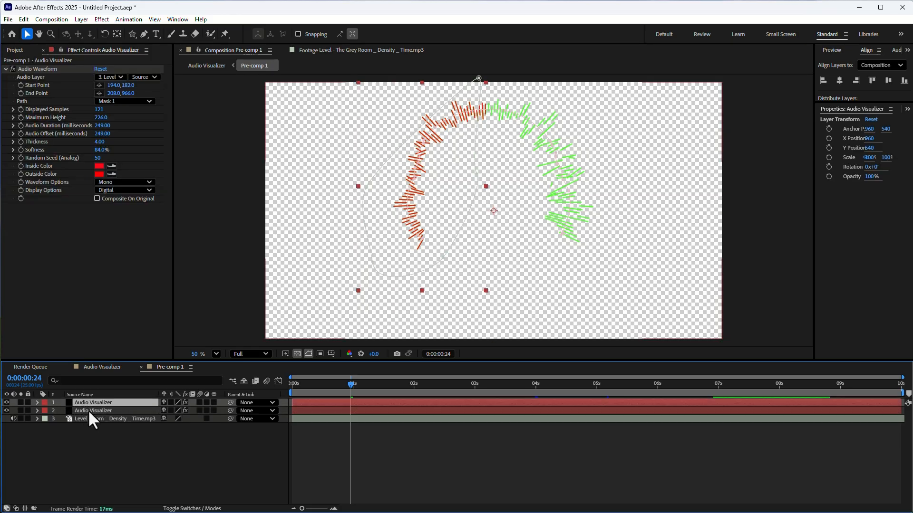
left_click(87, 410)
left_click(87, 403)
left_click(88, 412)
left_click(84, 403)
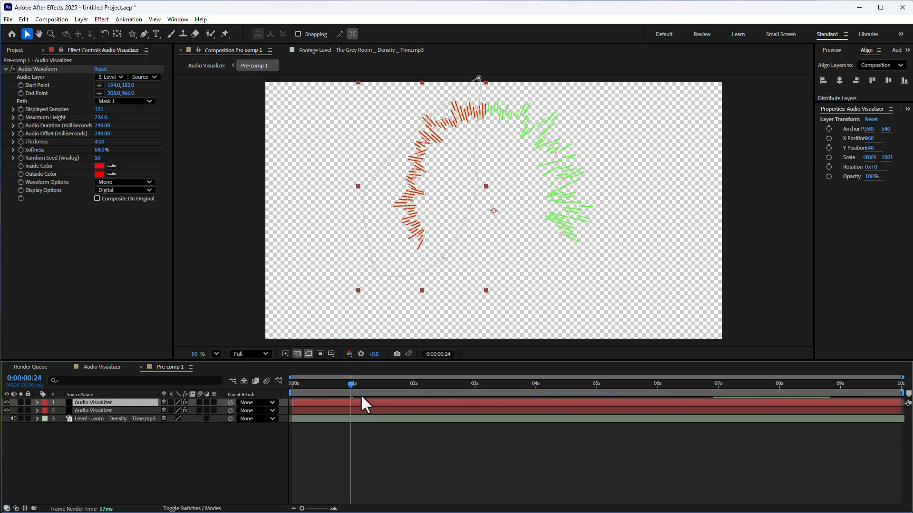
left_click_drag(294, 393, 384, 391)
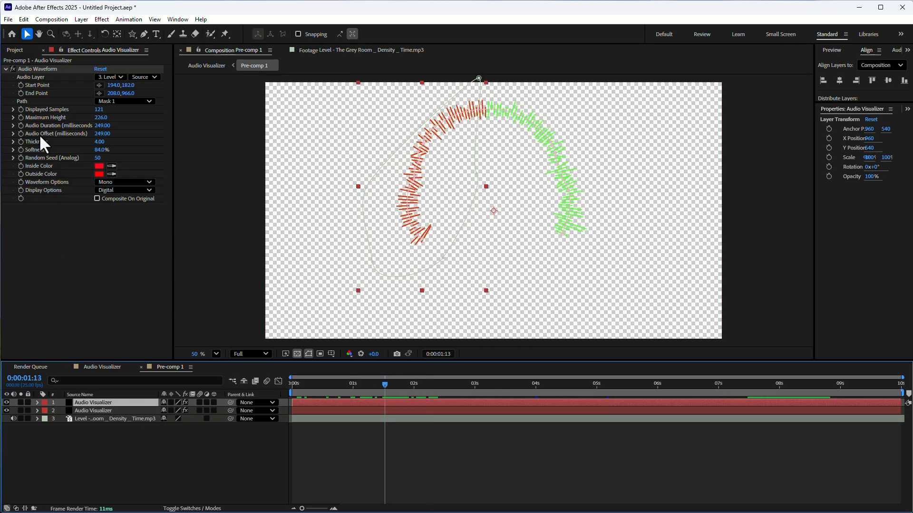
left_click(36, 402)
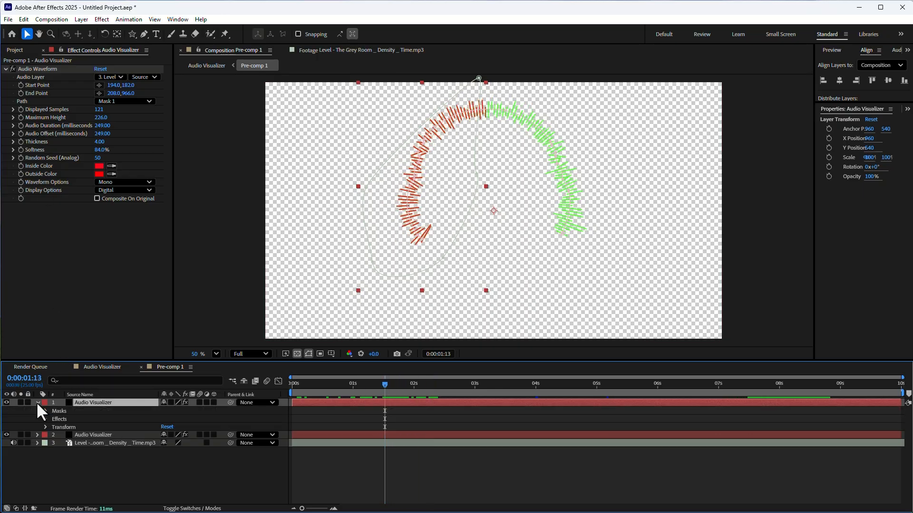
left_click(37, 403)
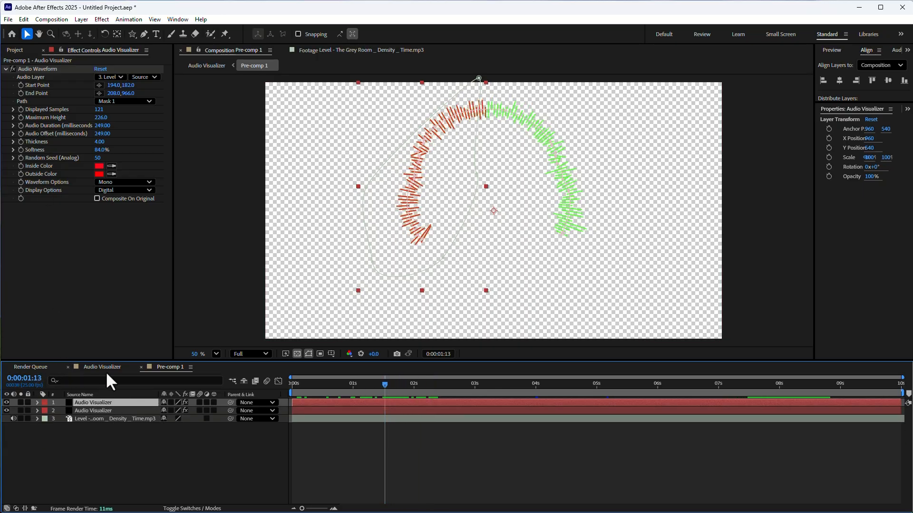
left_click(104, 410)
left_click(95, 402)
Step: Change the green waveform's inside and outside colors to the same purple, and check the glow in the Audio Visualizer composition
left_click(84, 410)
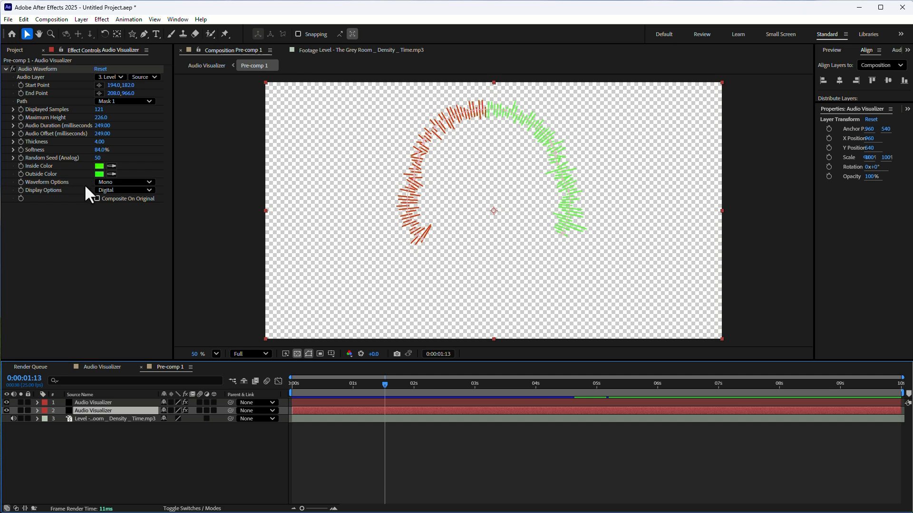
left_click(100, 166)
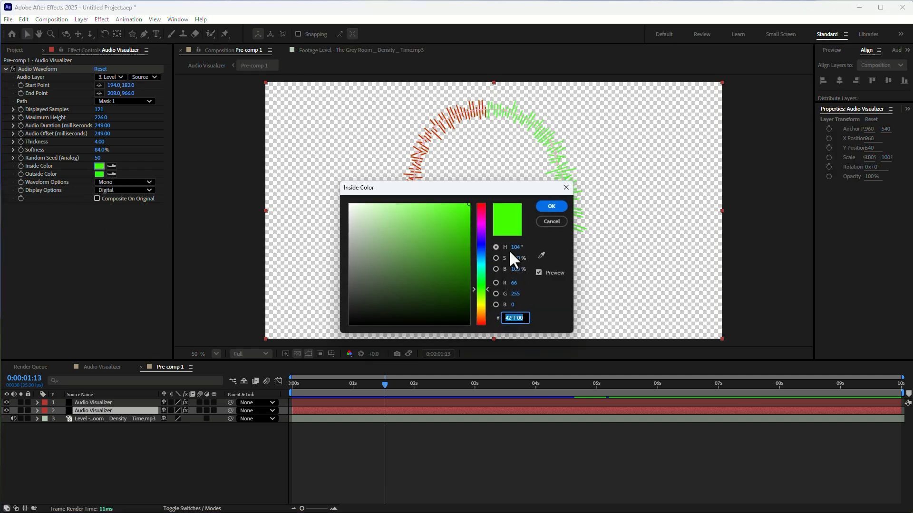
left_click(483, 249)
mouse_move(410, 215)
left_mouse_down()
mouse_move(460, 198)
mouse_move(452, 224)
mouse_move(472, 197)
mouse_move(475, 241)
mouse_move(475, 231)
left_mouse_up()
left_click(481, 287)
left_click(550, 206)
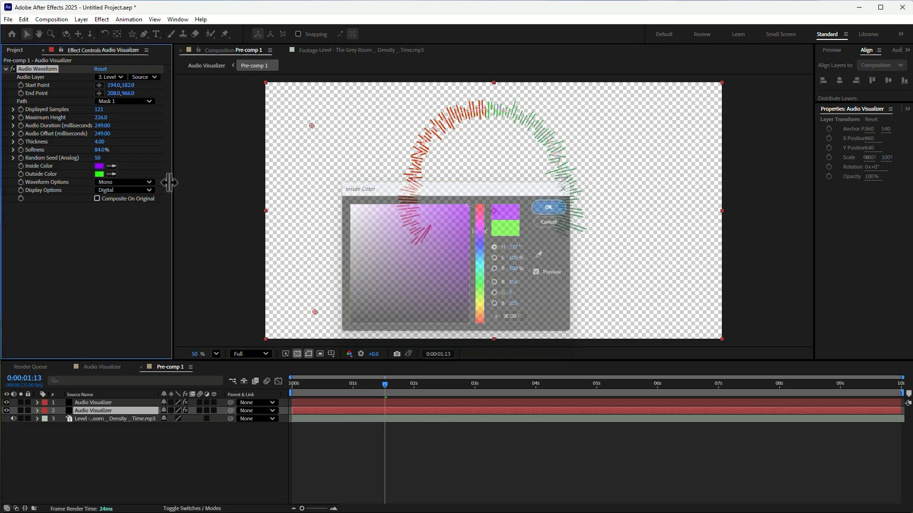
left_click(110, 173)
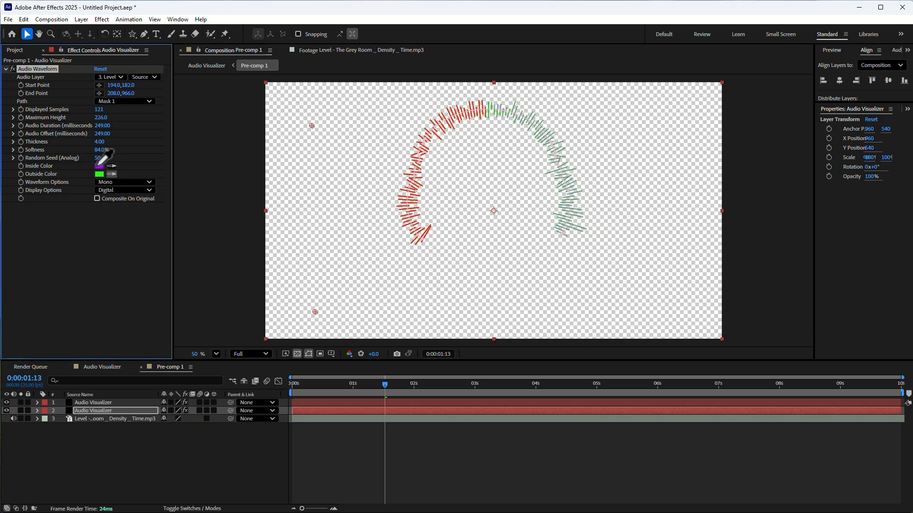
left_click(99, 166)
left_click(92, 366)
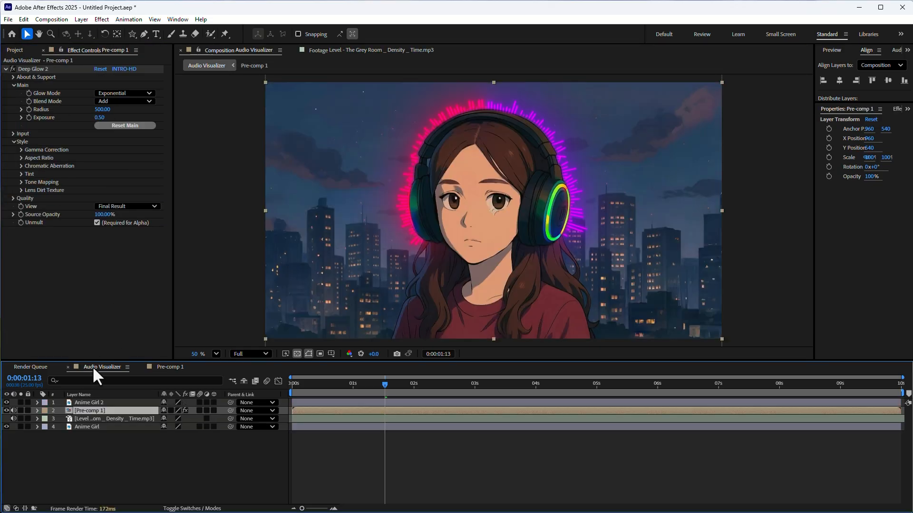
left_click_drag(316, 387, 431, 391)
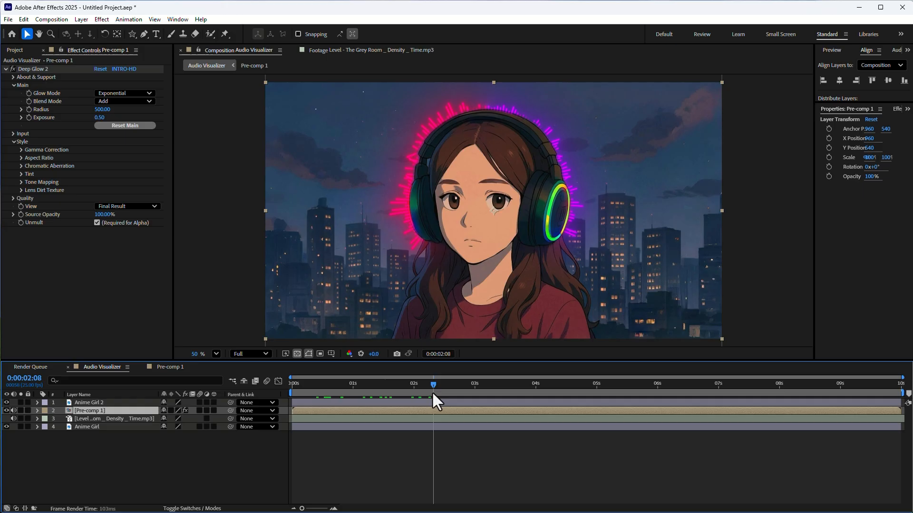
Step: In Pre-comp 1, set the red waveform's Audio Waveform inside color to purple B424FF
left_click(169, 368)
left_click(116, 402)
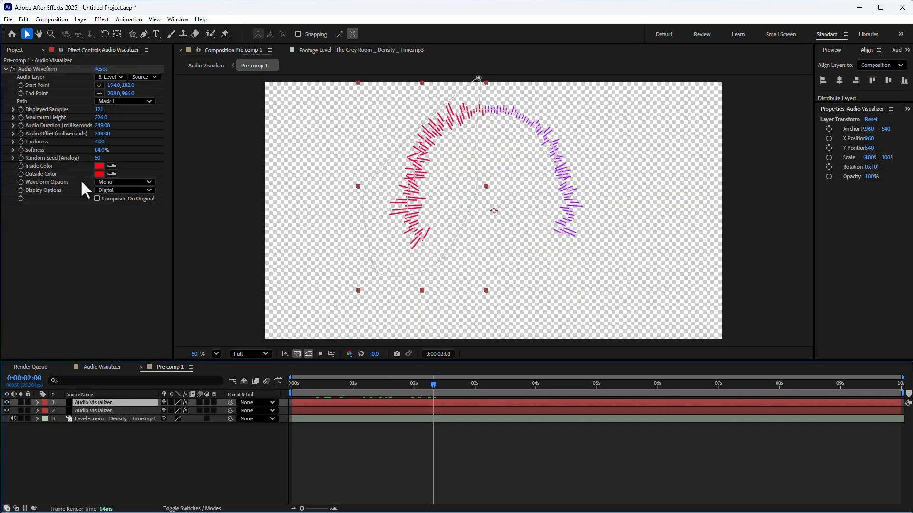
left_click(99, 166)
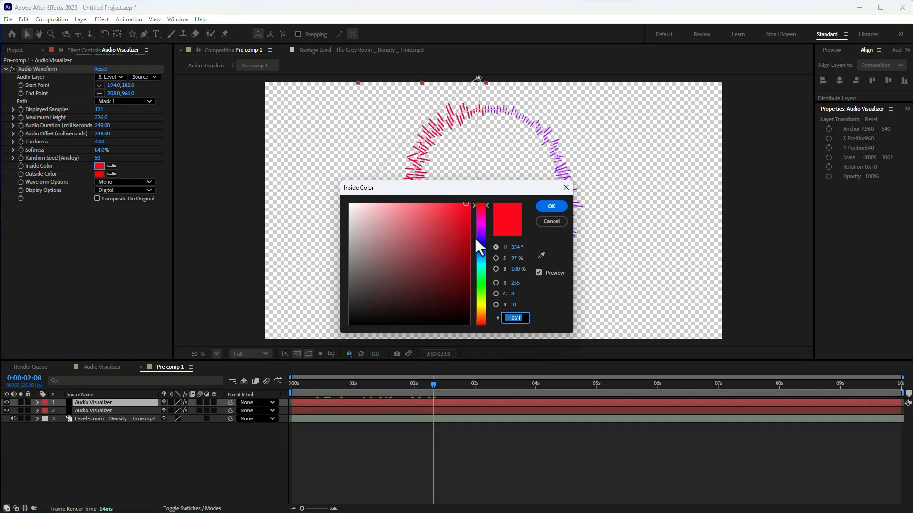
left_click(479, 228)
left_click_drag(479, 228, 481, 230)
left_click(455, 203)
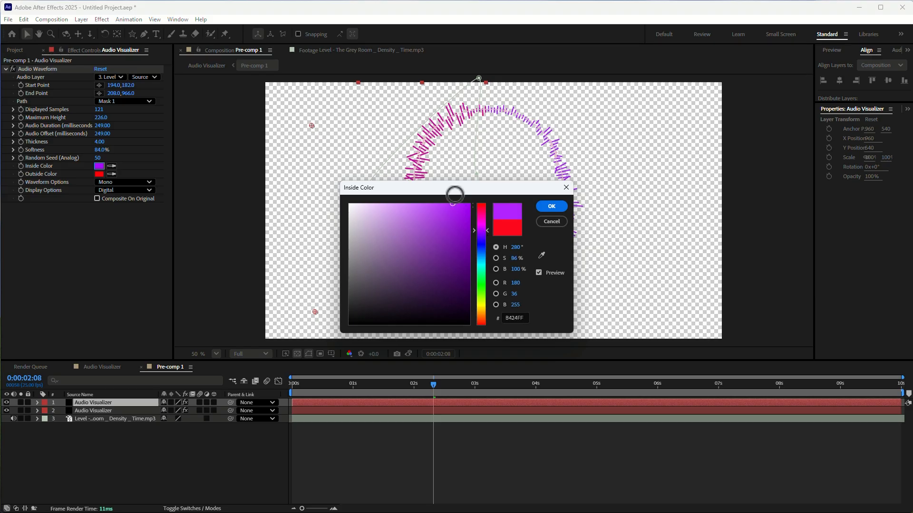
left_click(556, 208)
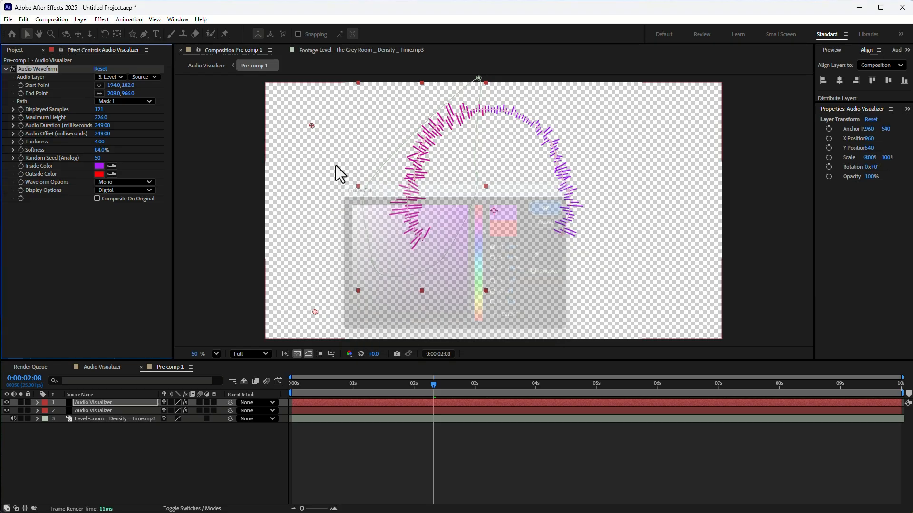
Step: Match the same waveform's outside color to its purple inside color by sampling it with the eyedropper
left_click(97, 173)
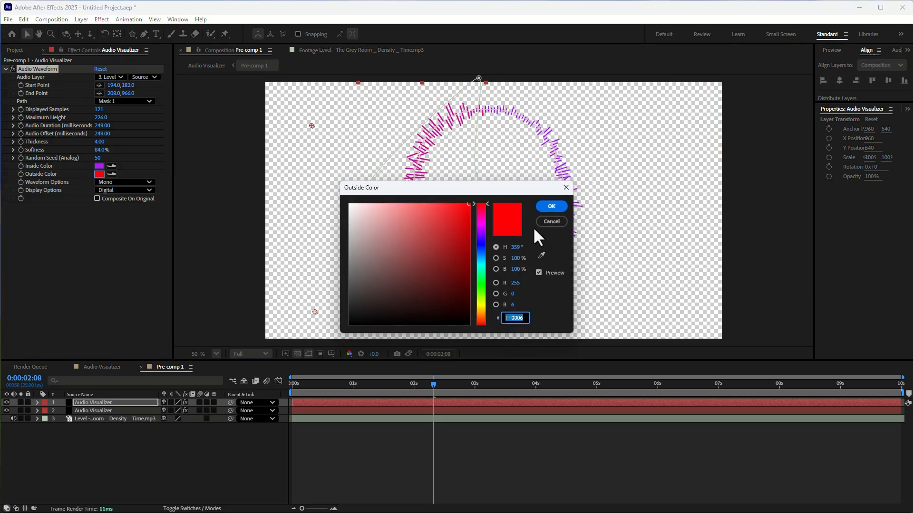
left_click(550, 222)
left_click(111, 173)
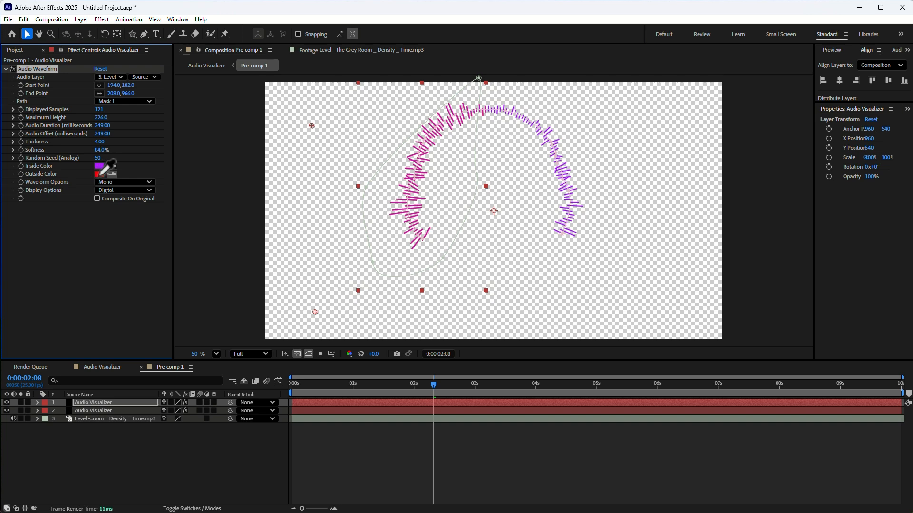
Step: Scrub through the Audio Visualizer composition to examine the purple glowing waveform around the headphones
left_click(101, 366)
left_click_drag(318, 382, 399, 382)
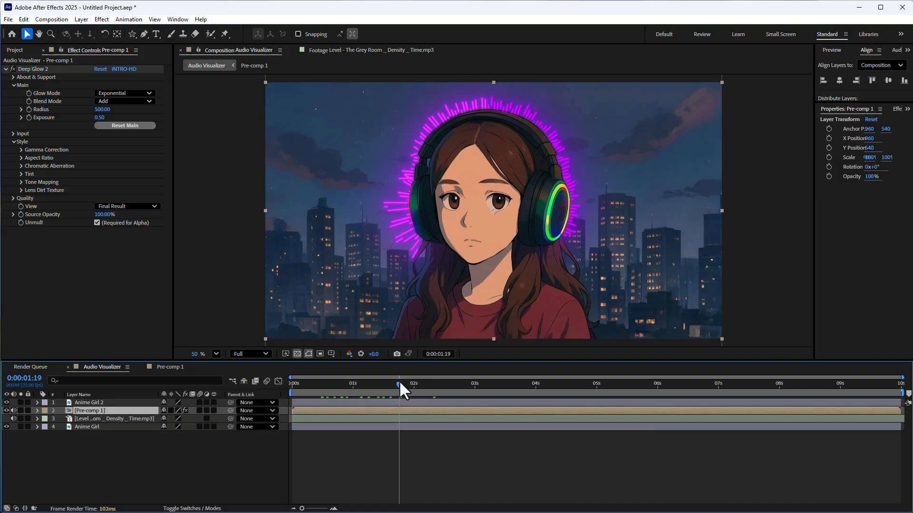
left_click(167, 366)
left_click(92, 367)
left_click_drag(316, 395, 380, 387)
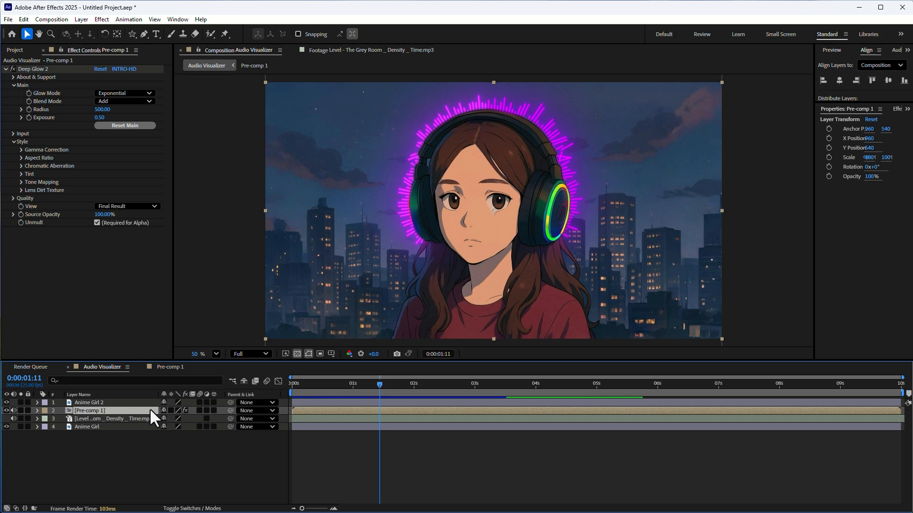
left_click(484, 398)
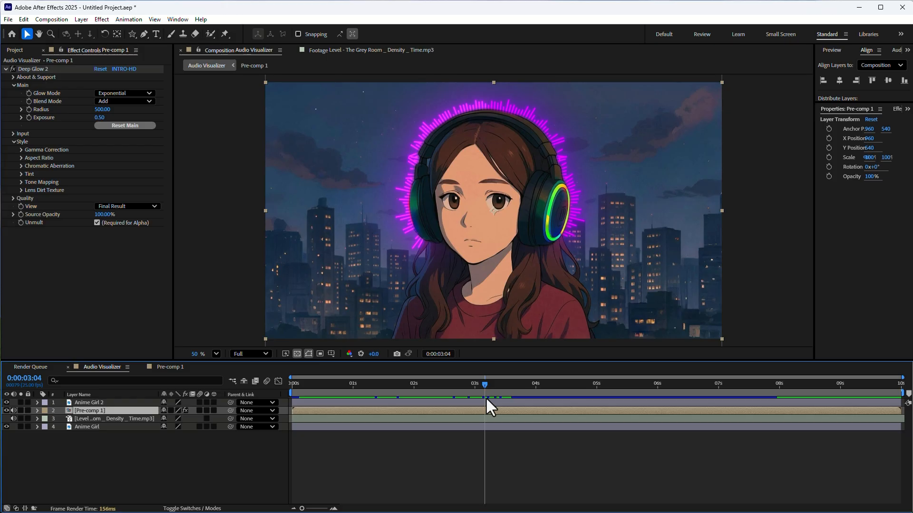